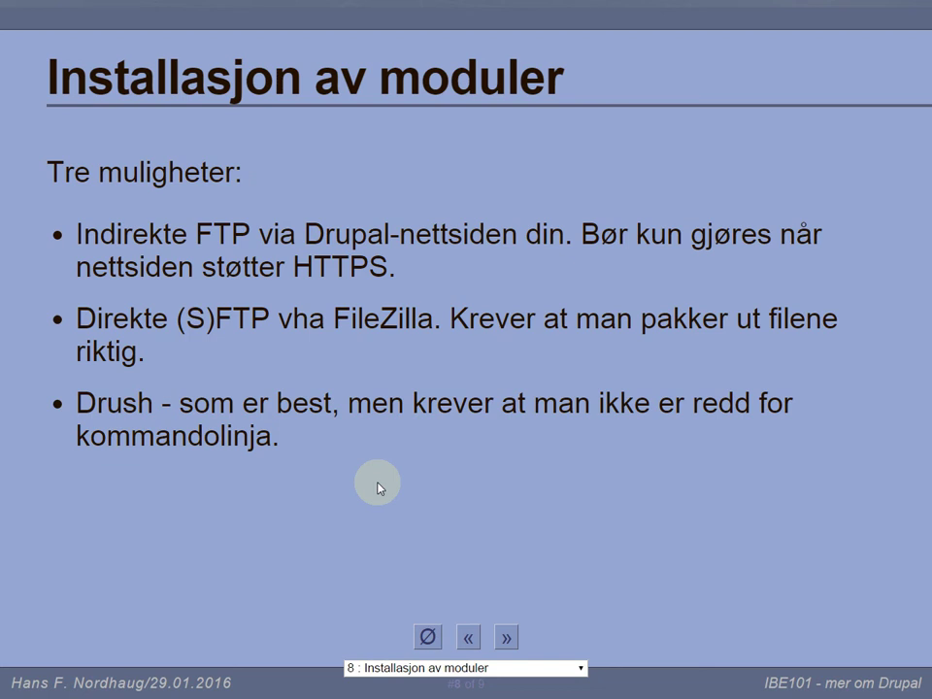
Step: Finish and close the lecture slides, open the site's module list (Utvid), and highlight its untranslated update warning
key("Right")
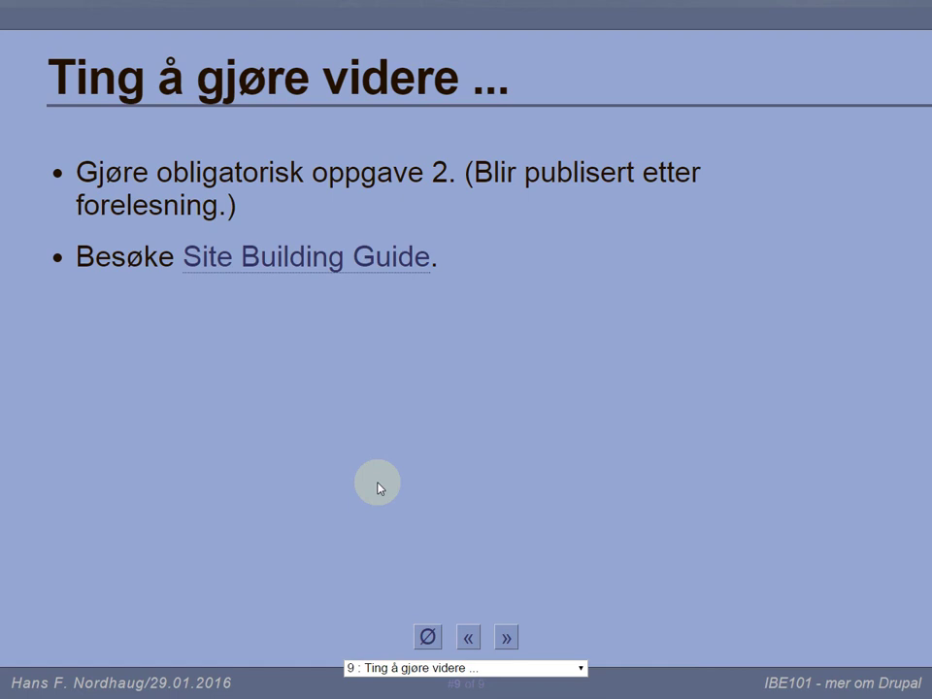
key("F11")
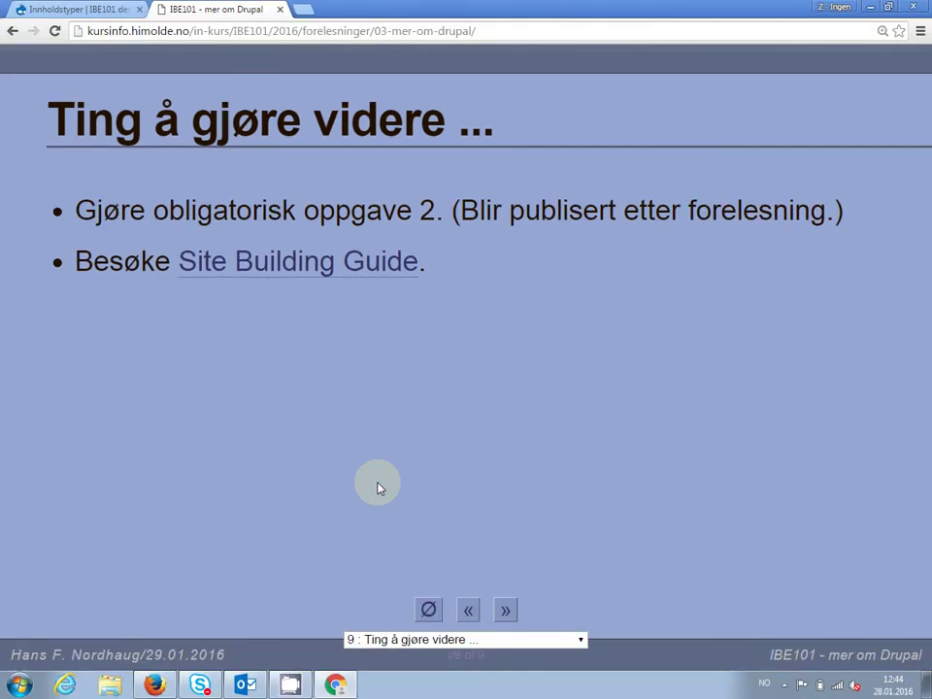
key("ctrl+w")
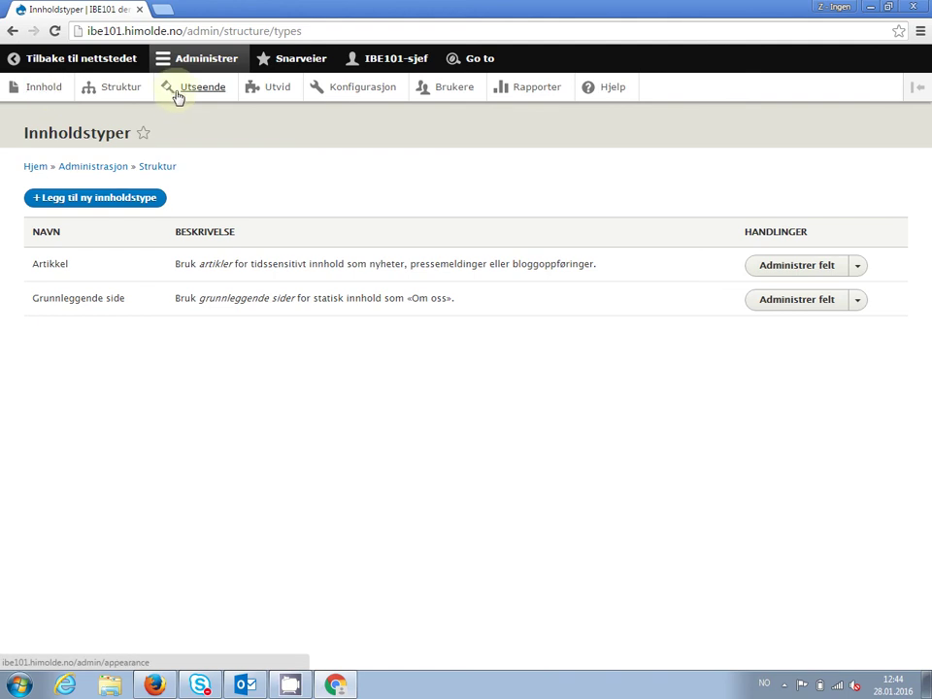
left_click(273, 95)
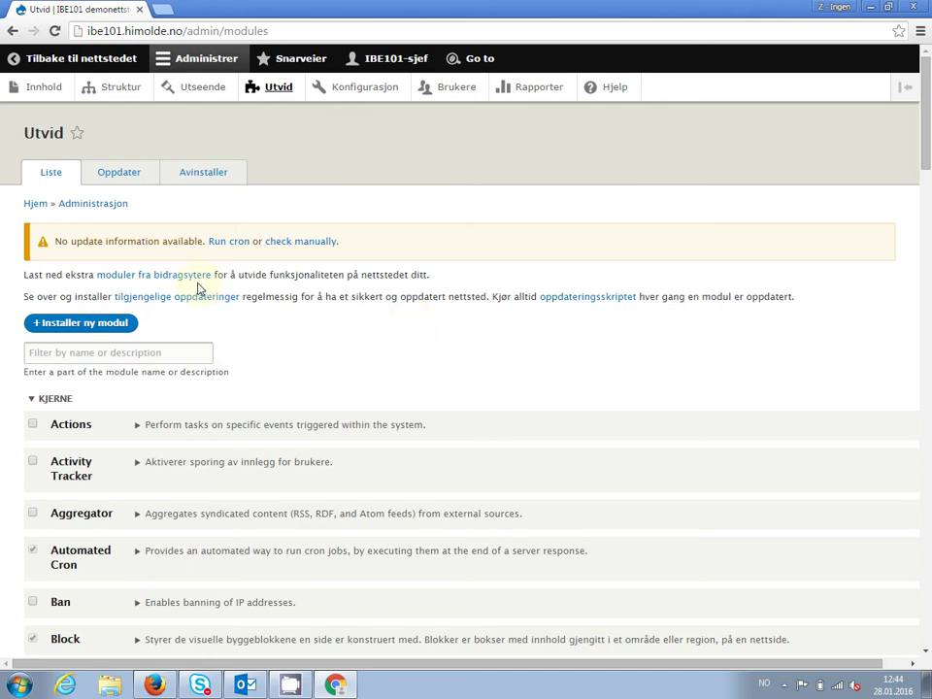
left_click_drag(56, 240, 204, 240)
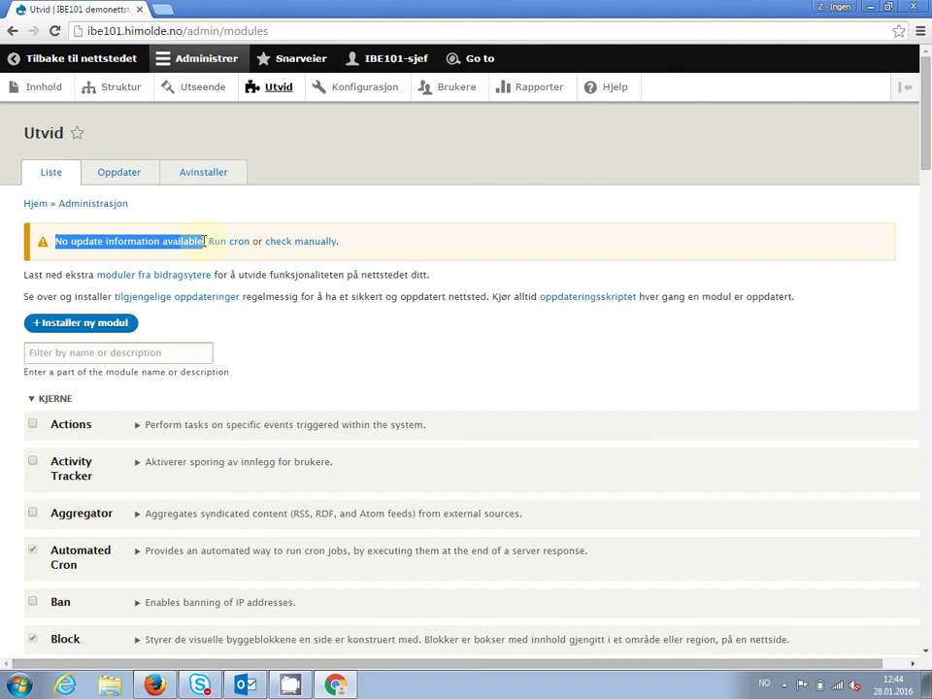
Step: Open the Drupal translations site localize.drupal.org alongside the module list
key("ctrl+t")
type("loc")
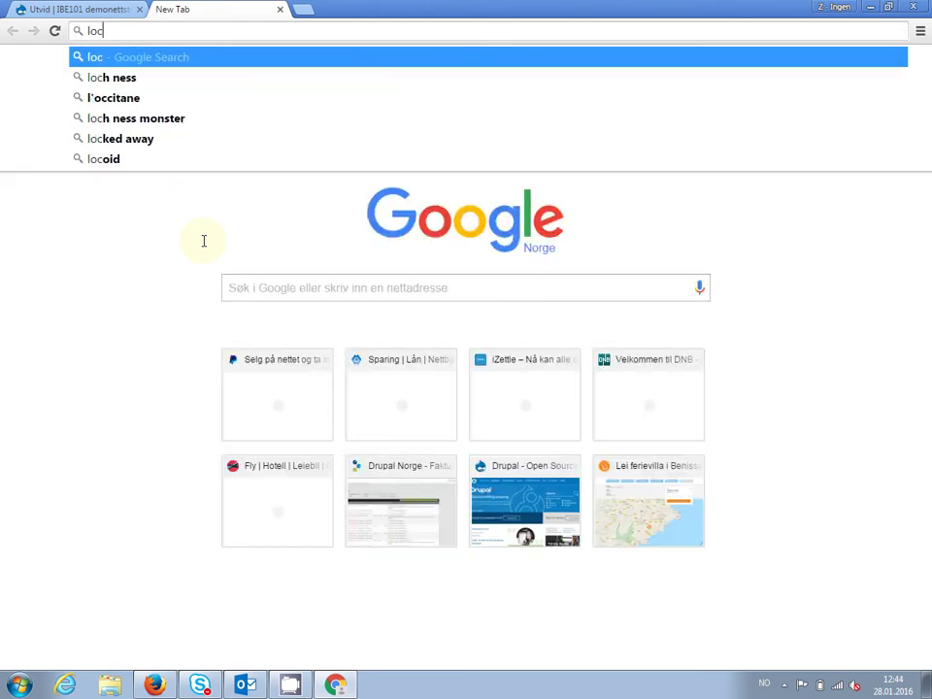
type("alize.drupal.")
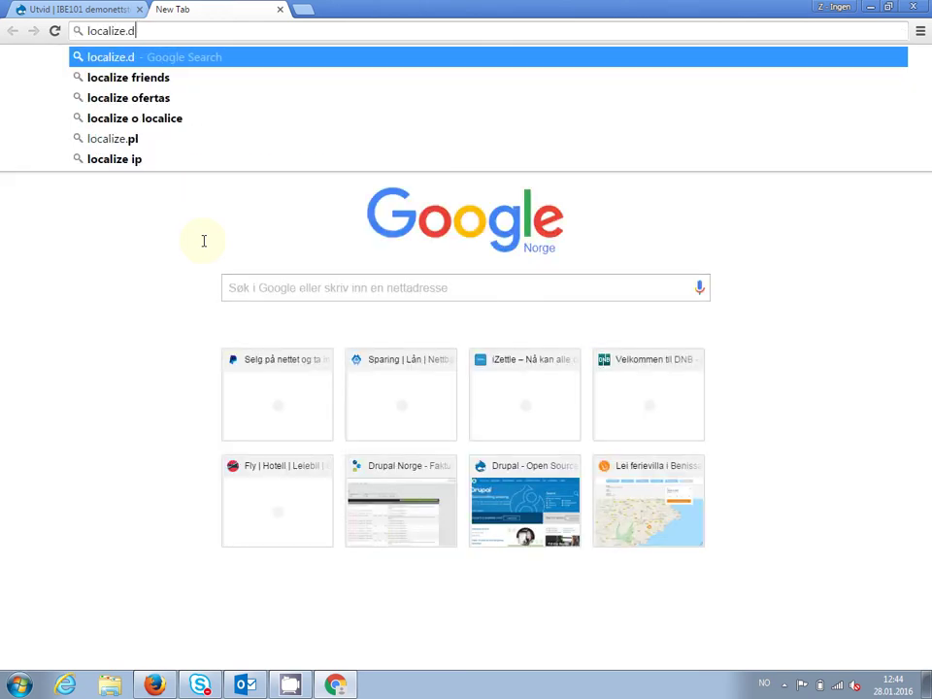
type("org")
key("Return")
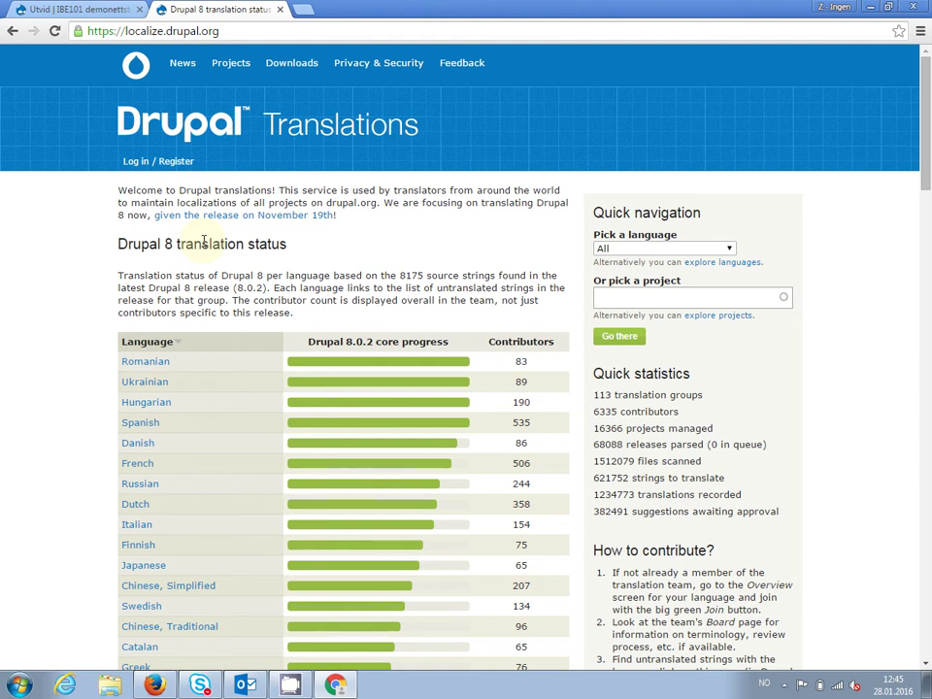
Step: Run a manual check for available translation updates from the demo site's reports
left_click(87, 9)
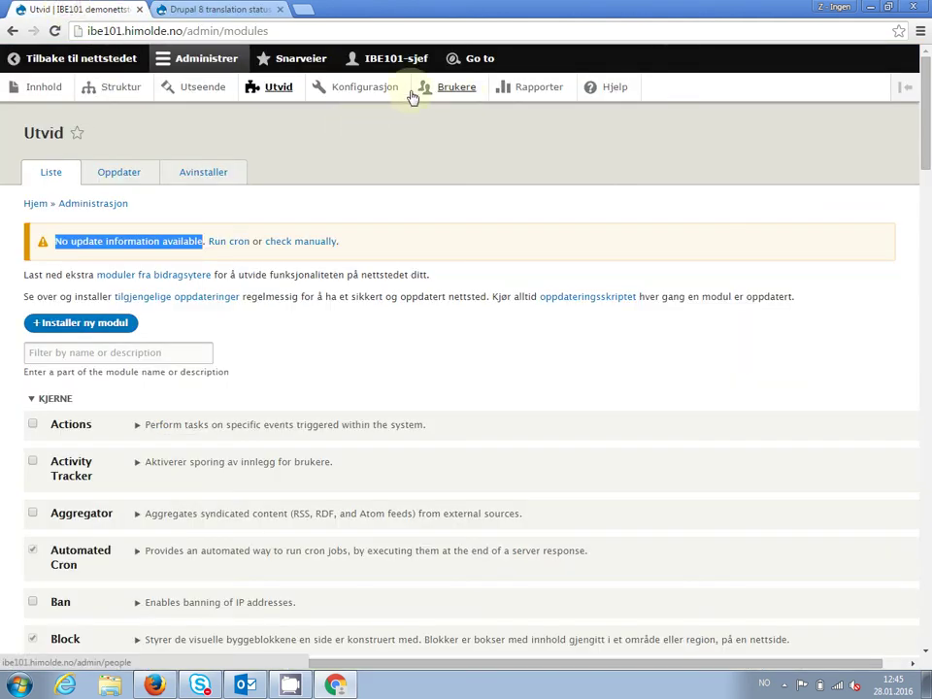
left_click(535, 89)
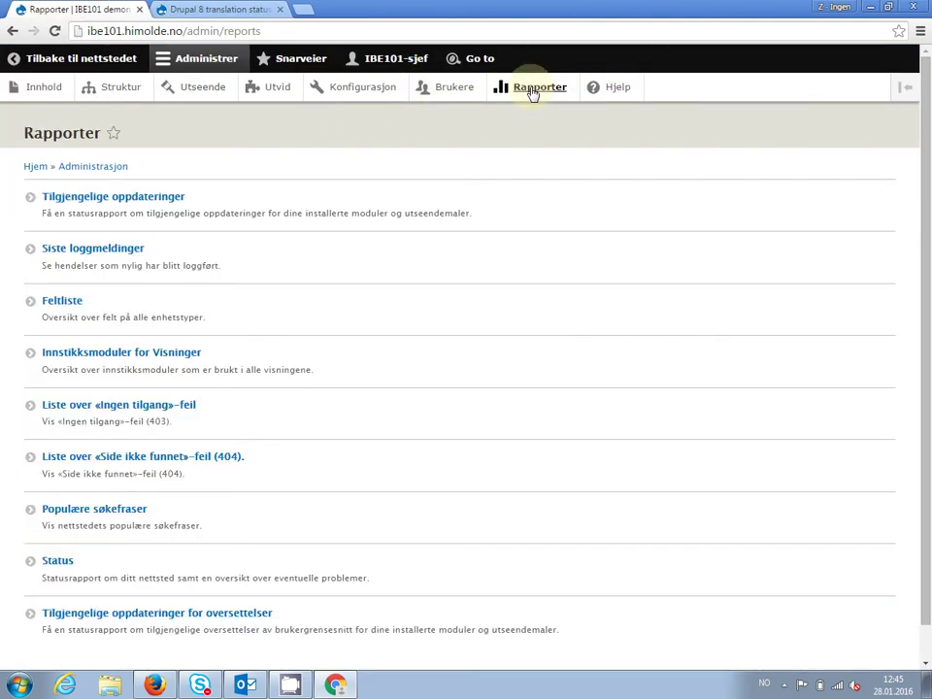
left_click(198, 619)
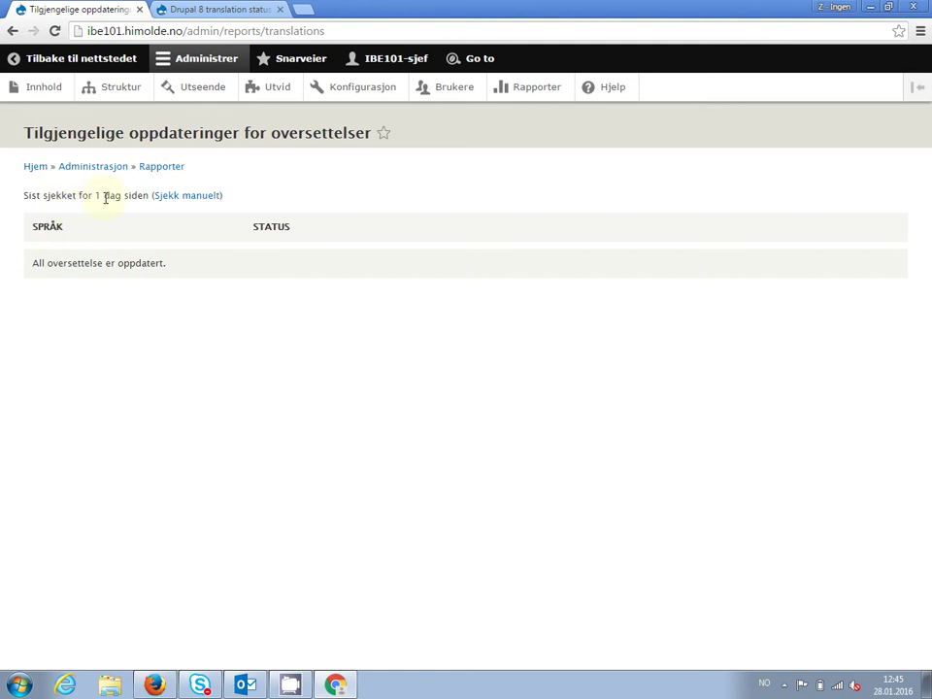
left_click(189, 197)
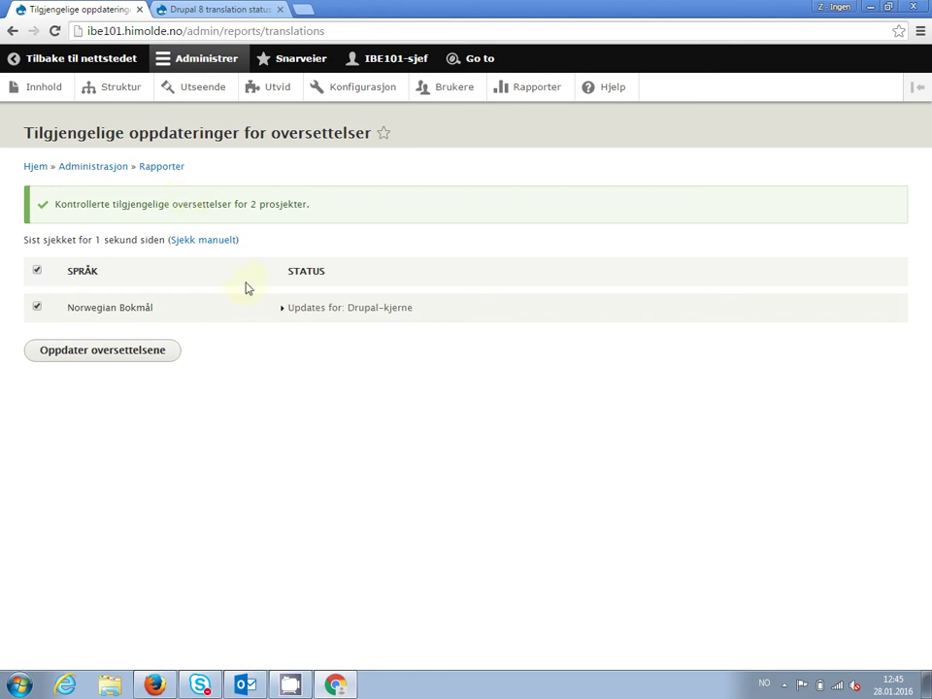
Step: Expand the Norwegian Bokmål update details and update the Drupal-kjerne translations
left_click(301, 309)
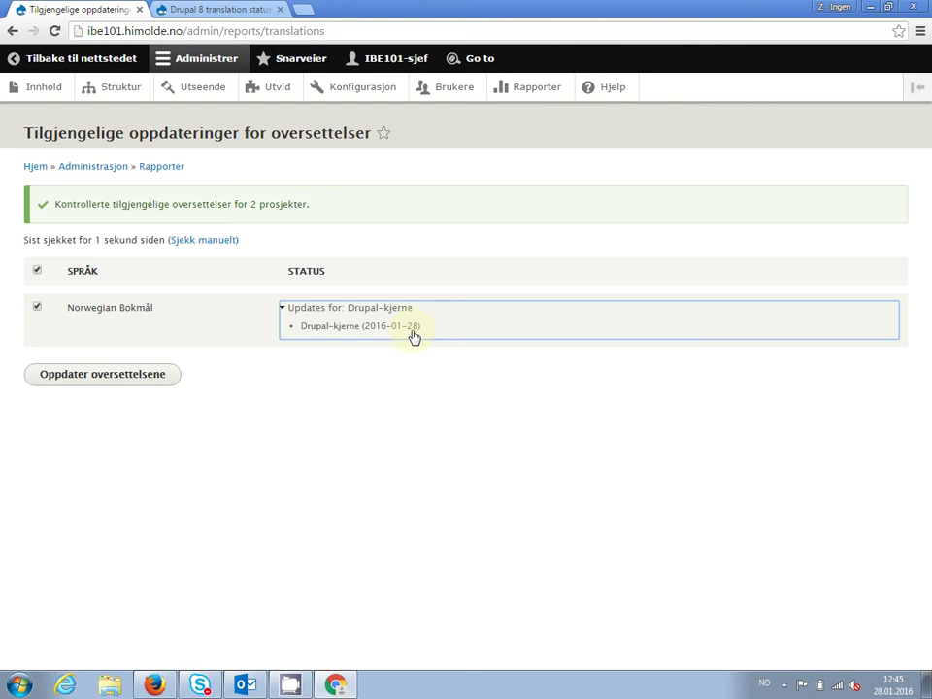
left_click(111, 381)
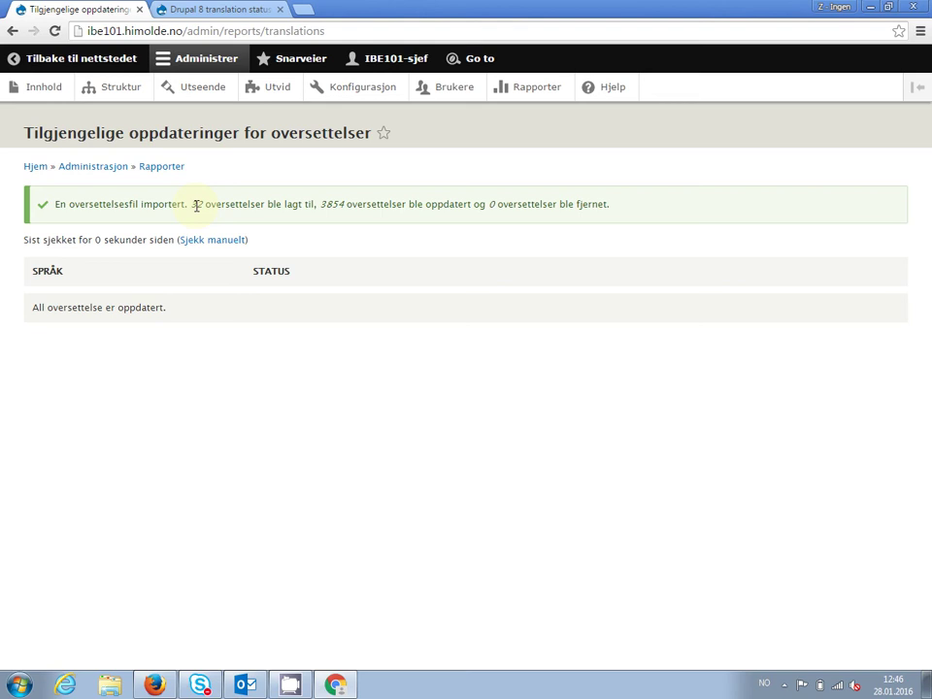
double_click(328, 202)
Step: Copy the warning text "No update information available" from the Utvid module page
left_click(267, 90)
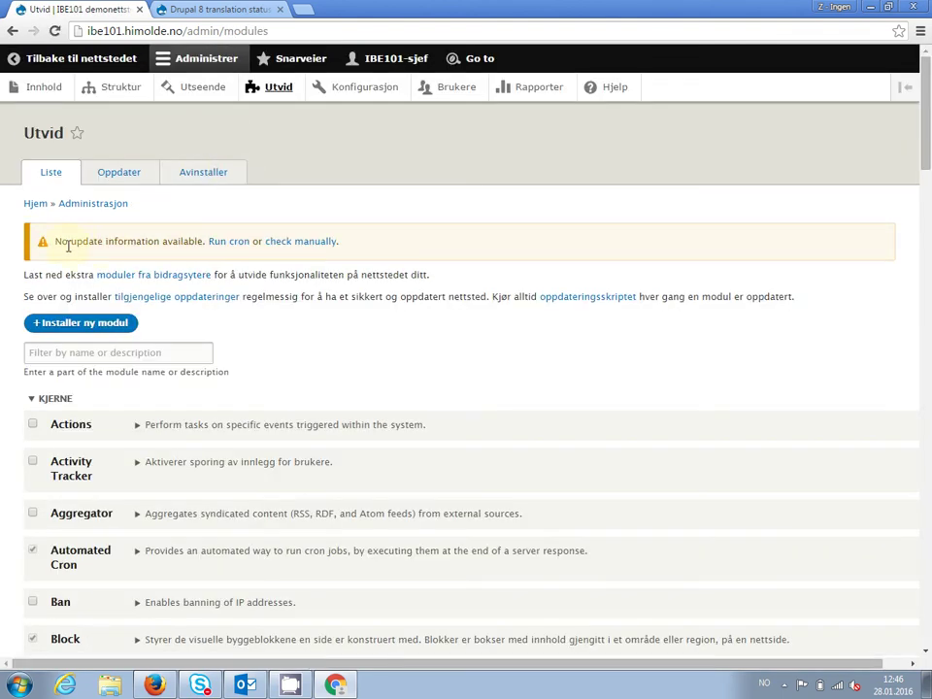
left_click_drag(54, 241, 203, 241)
key("ctrl+c")
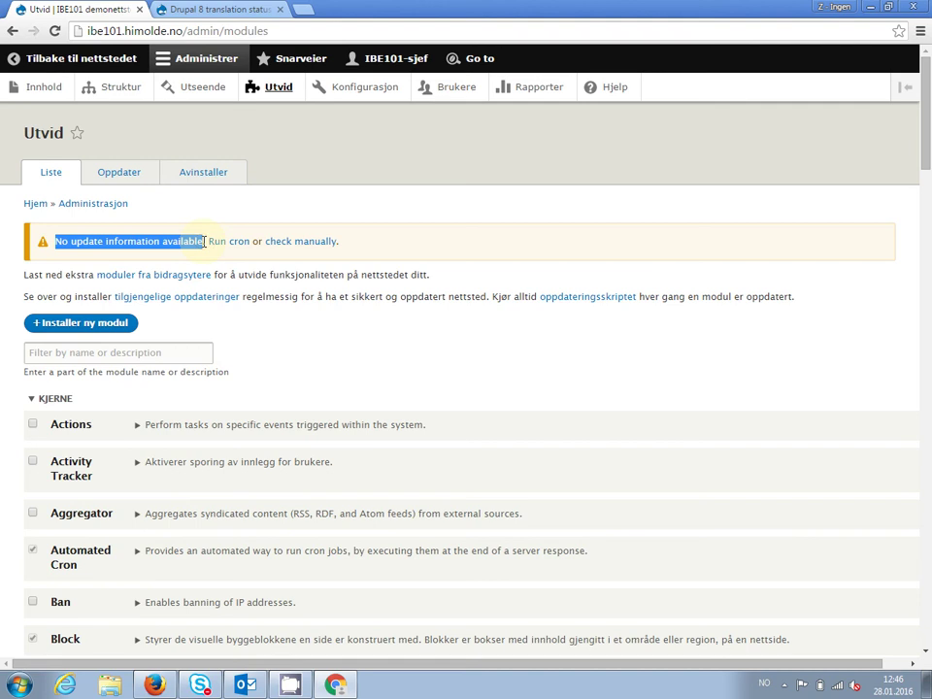
left_click(249, 12)
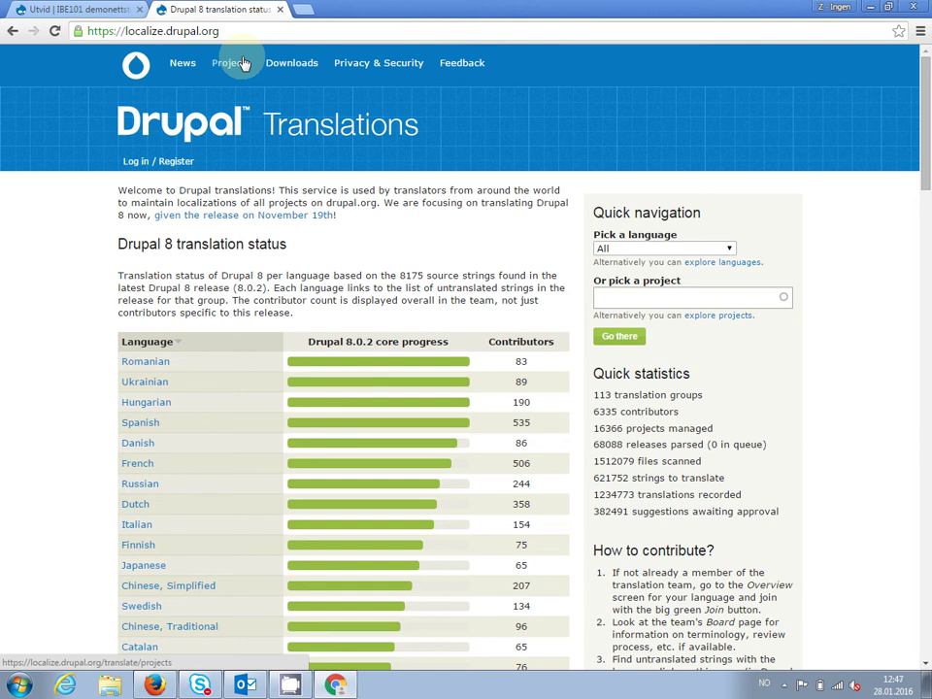
left_click(97, 10)
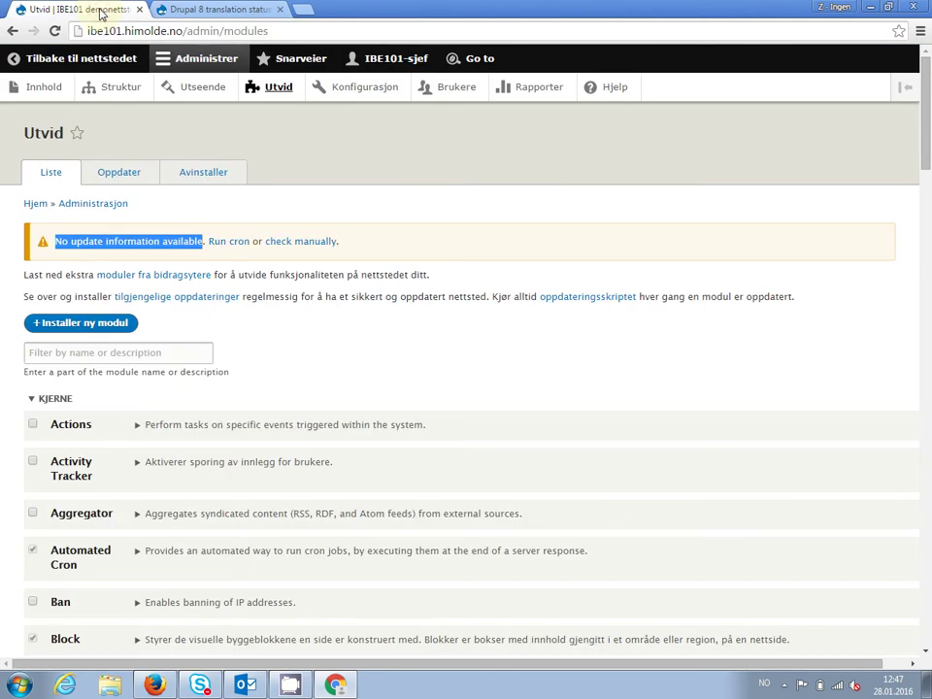
Step: Filter the Norwegian Bokmål interface translations for "No update information available" and enter the matching string's empty translation field
left_click(365, 89)
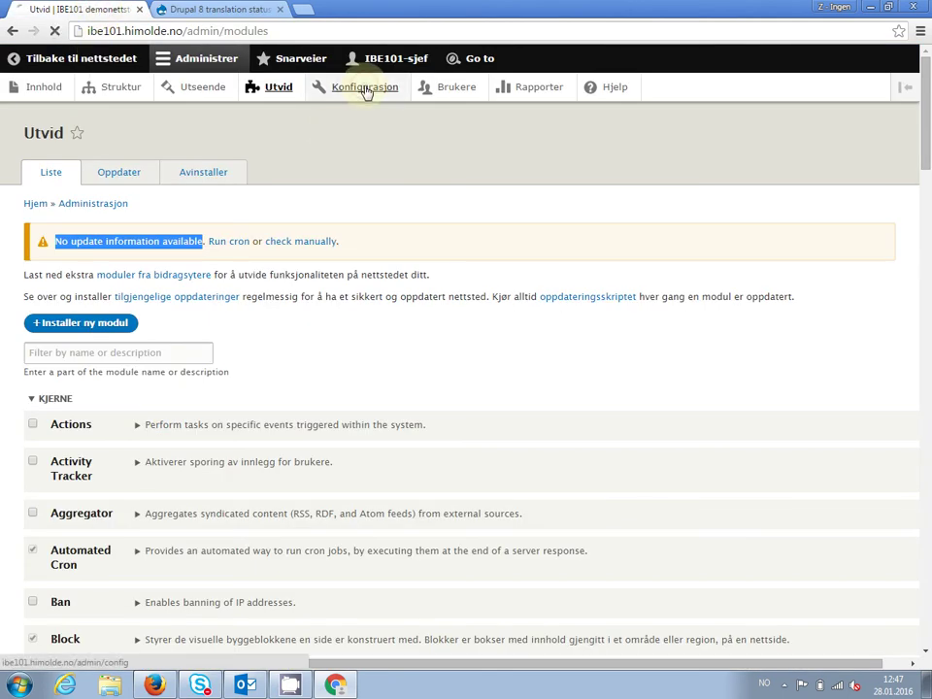
scroll(395, 163, "down", 1)
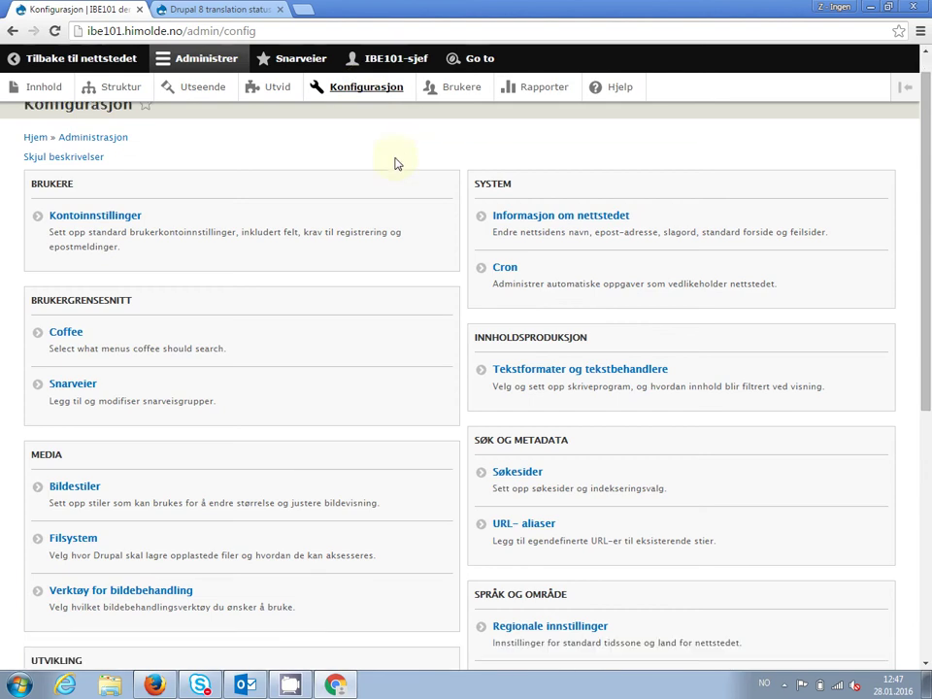
scroll(395, 163, "down", 4)
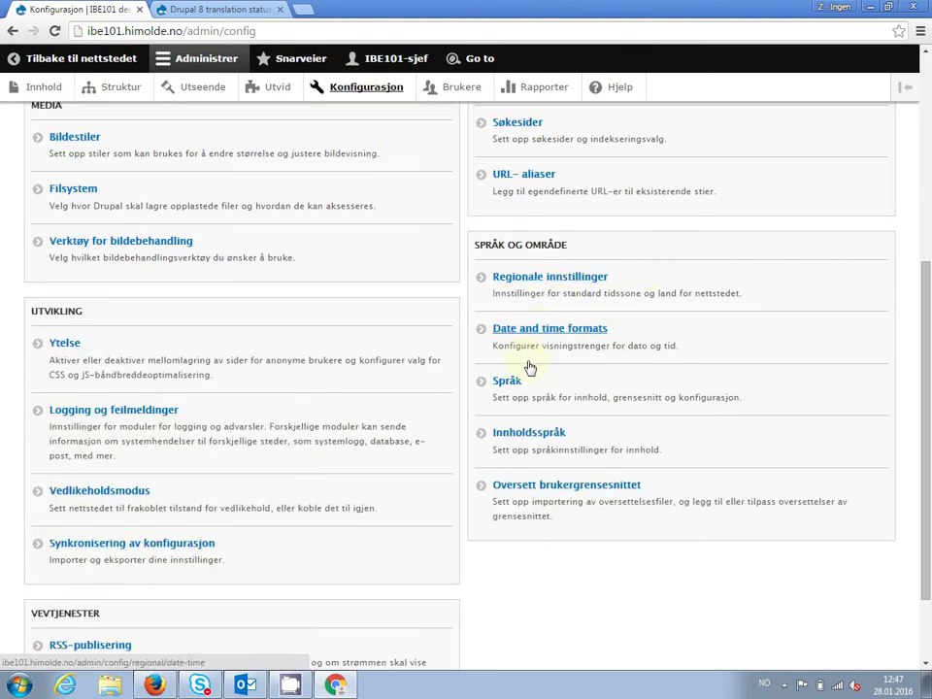
left_click(535, 486)
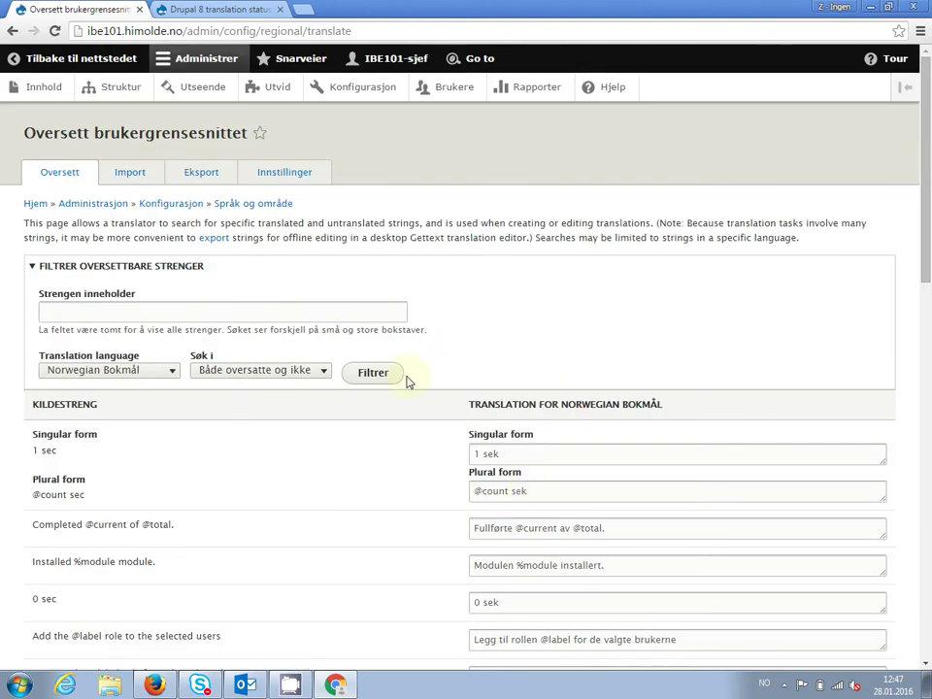
left_click(285, 311)
key("ctrl+v")
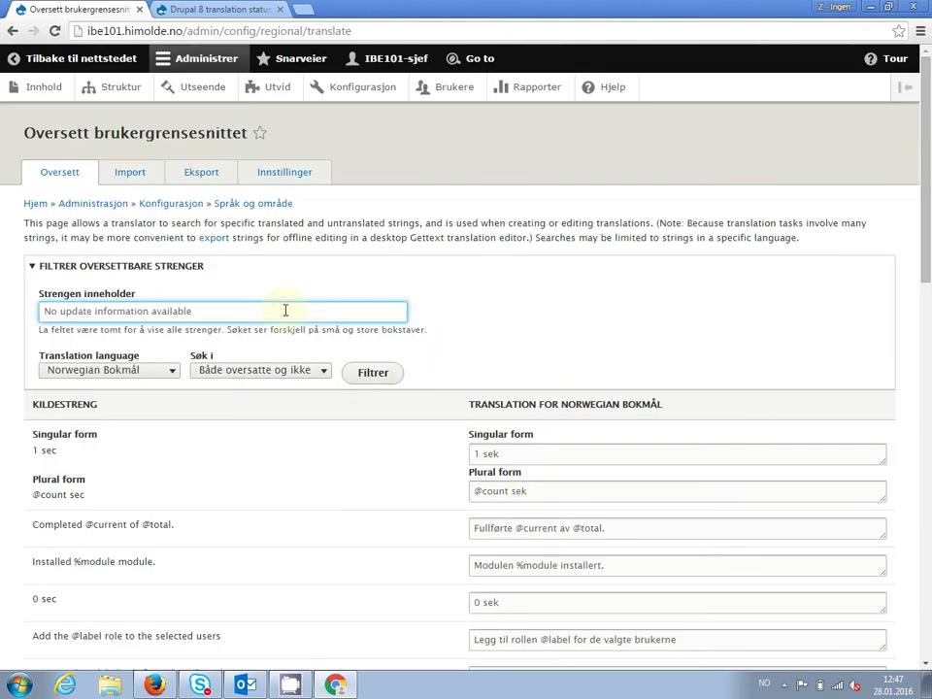
left_click(371, 375)
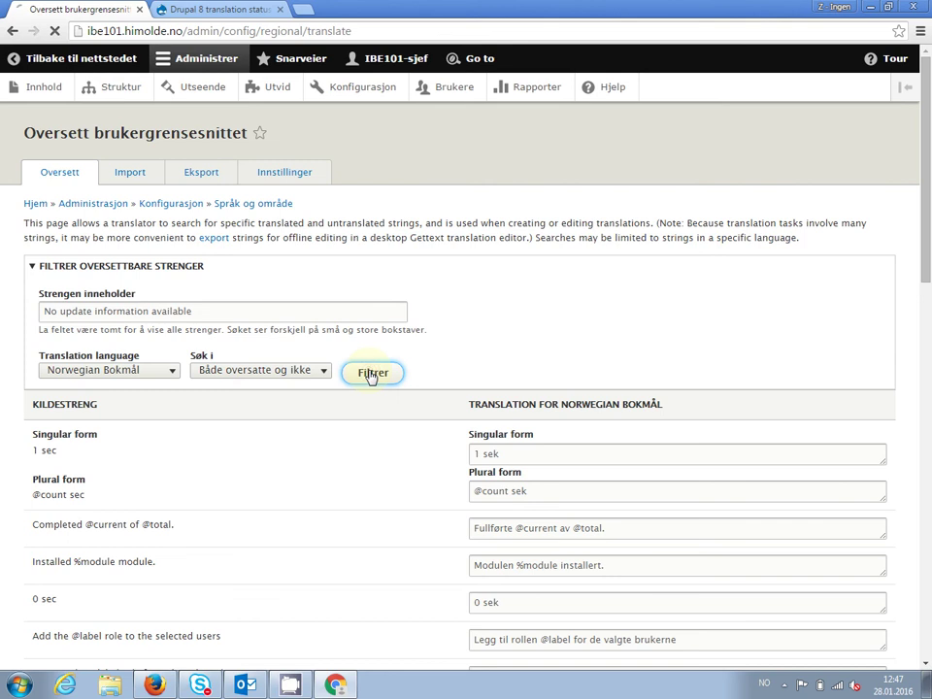
left_click(520, 444)
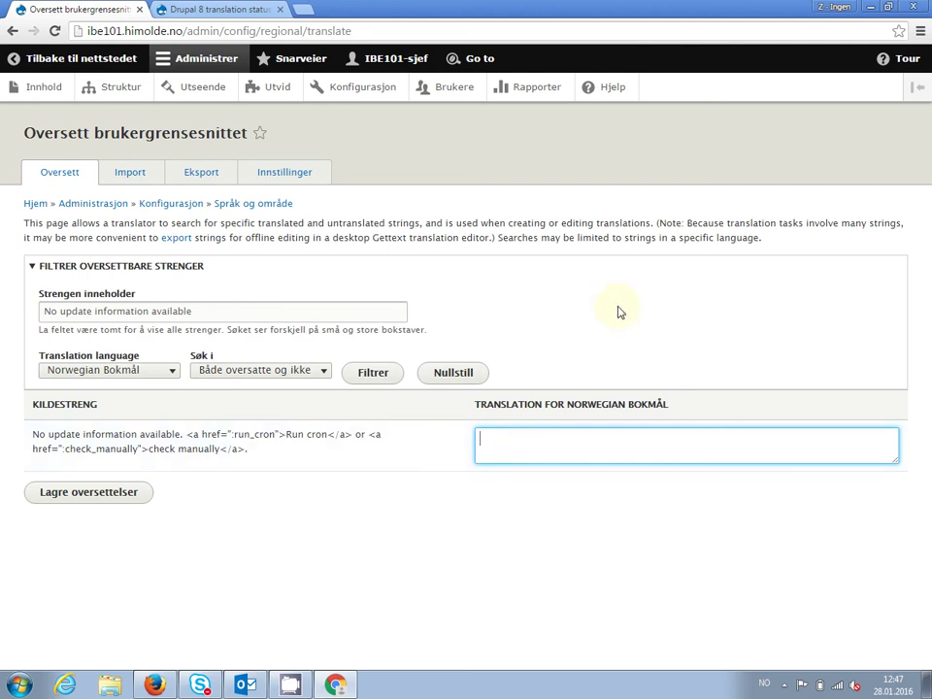
Step: Return to the module list (Utvid) and filter it by "cof" to find the Coffee module
left_click(279, 90)
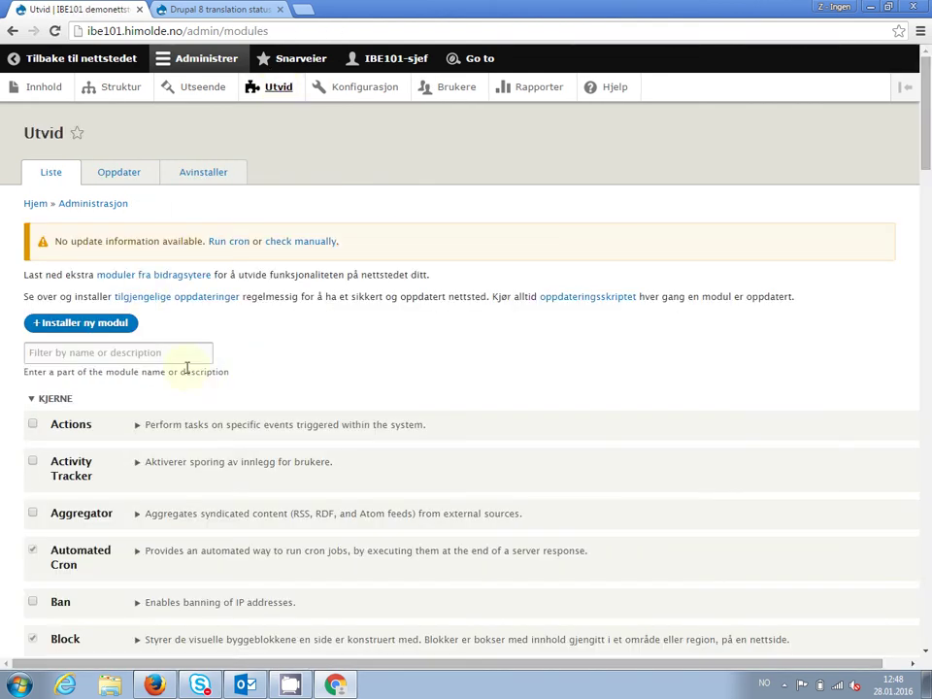
left_click(195, 355)
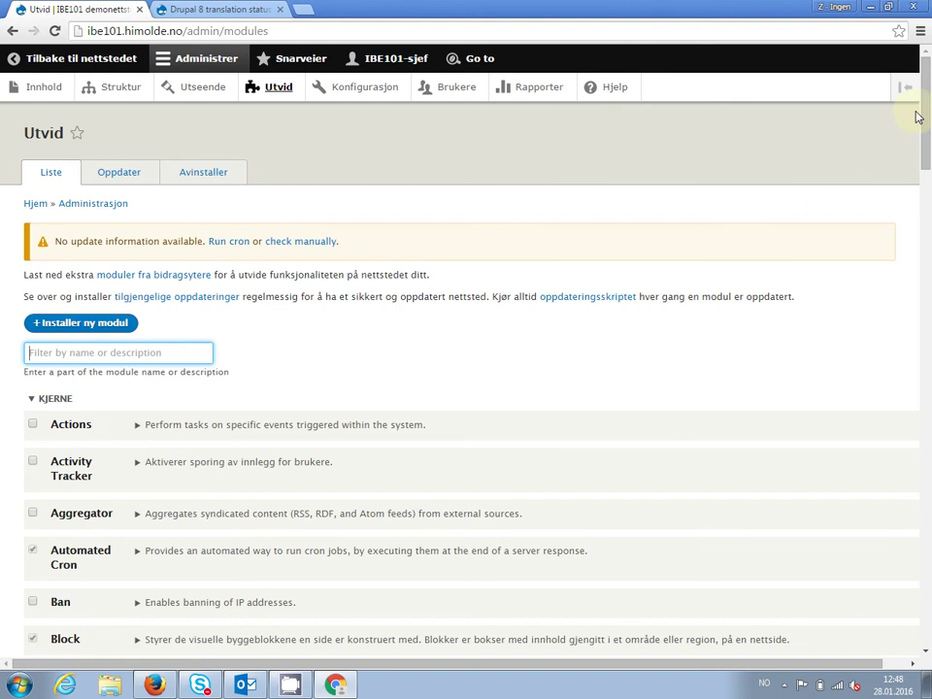
mouse_move(927, 112)
left_mouse_down()
mouse_move(917, 595)
mouse_move(927, 121)
left_mouse_up()
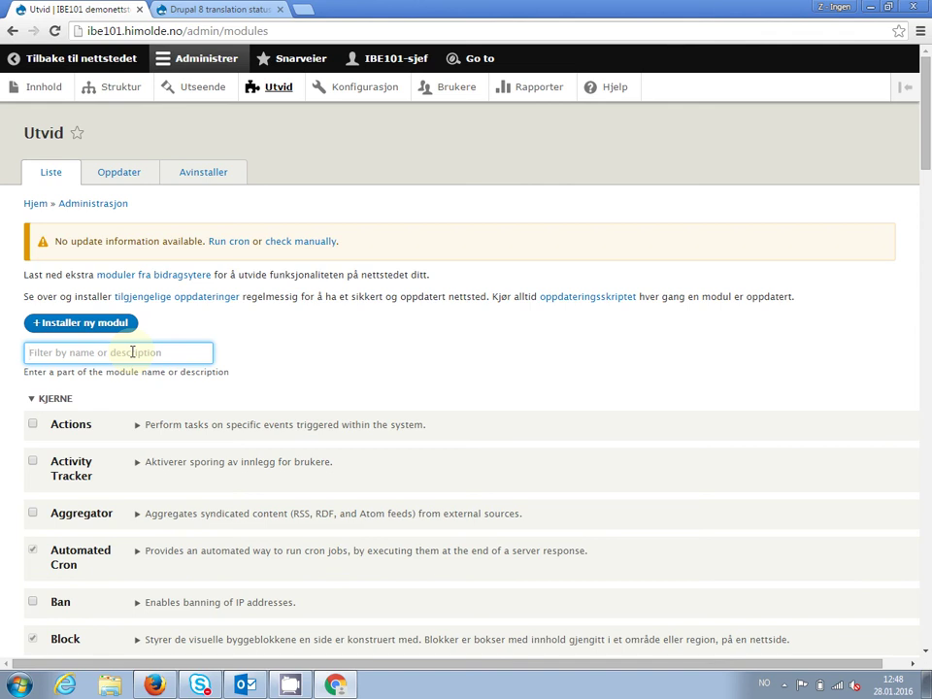
type("cof")
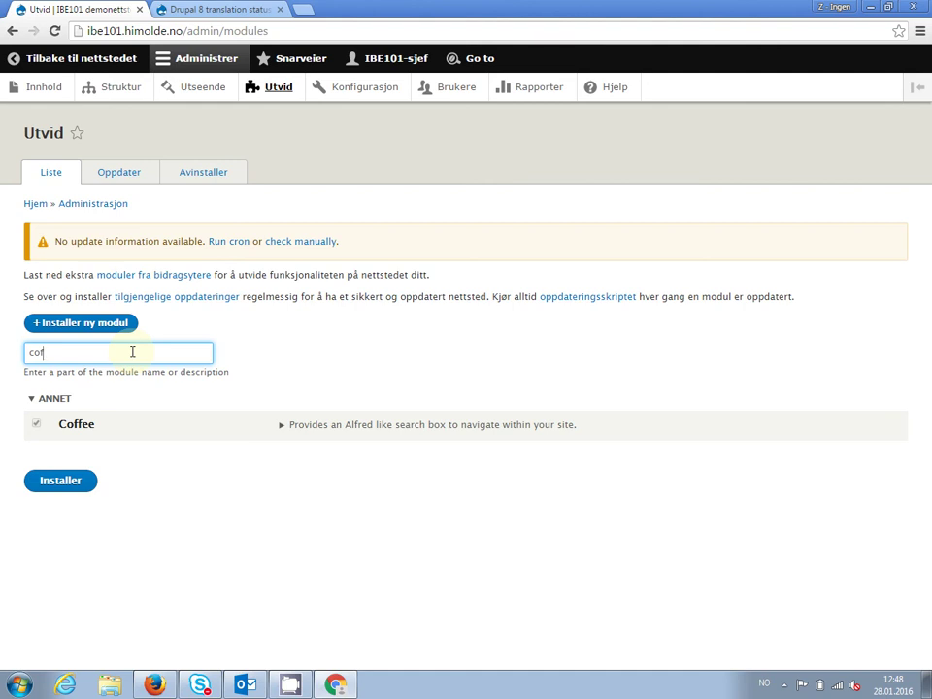
Step: Use the Coffee search box to find "art" and open the Artikkel creation page
left_click(374, 359)
key("alt+d")
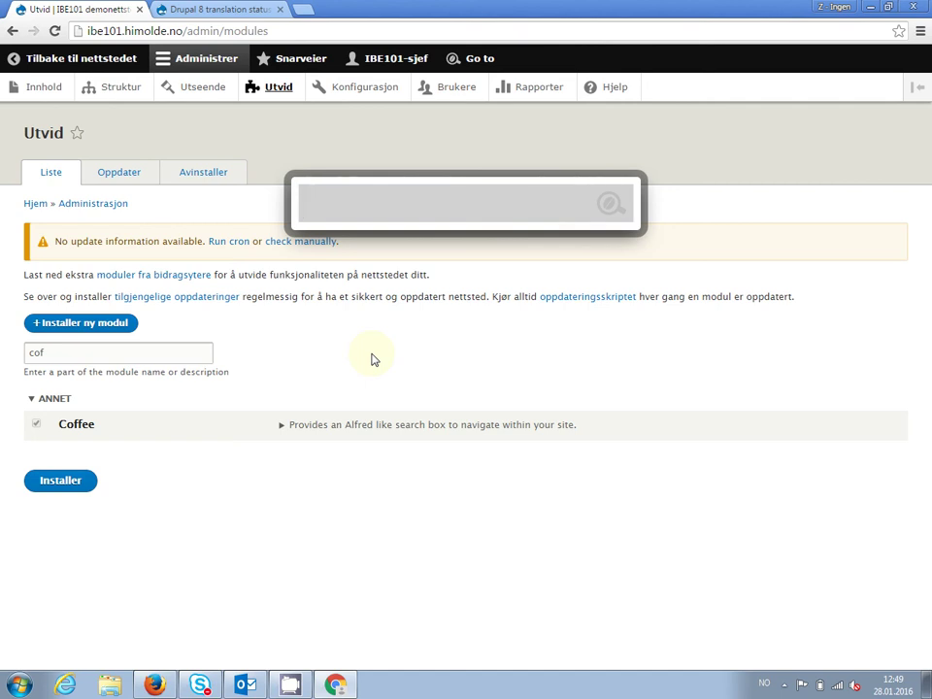
type("art")
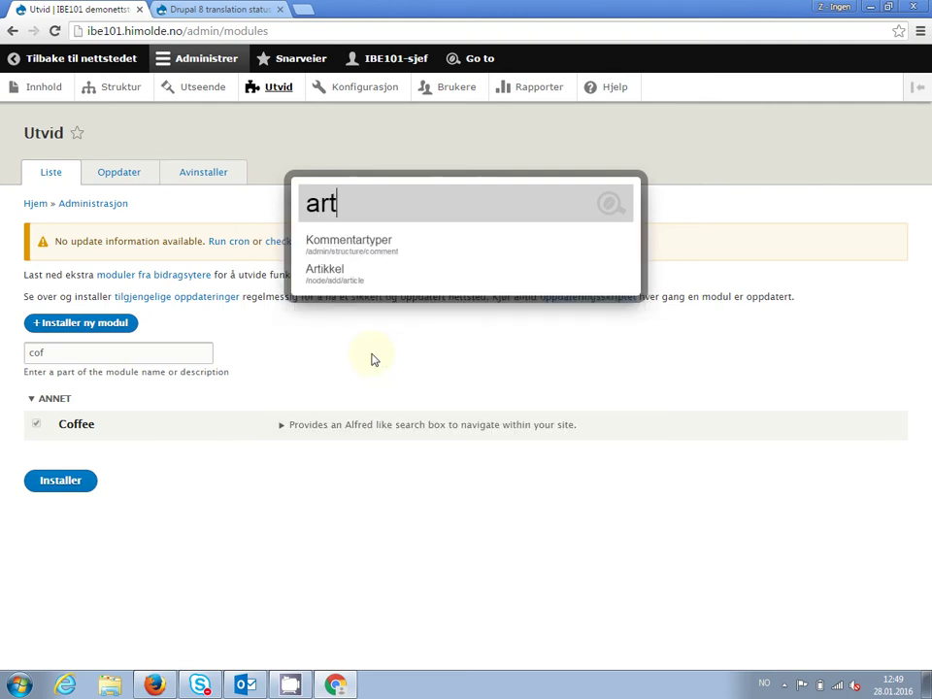
key("Down")
key("Down")
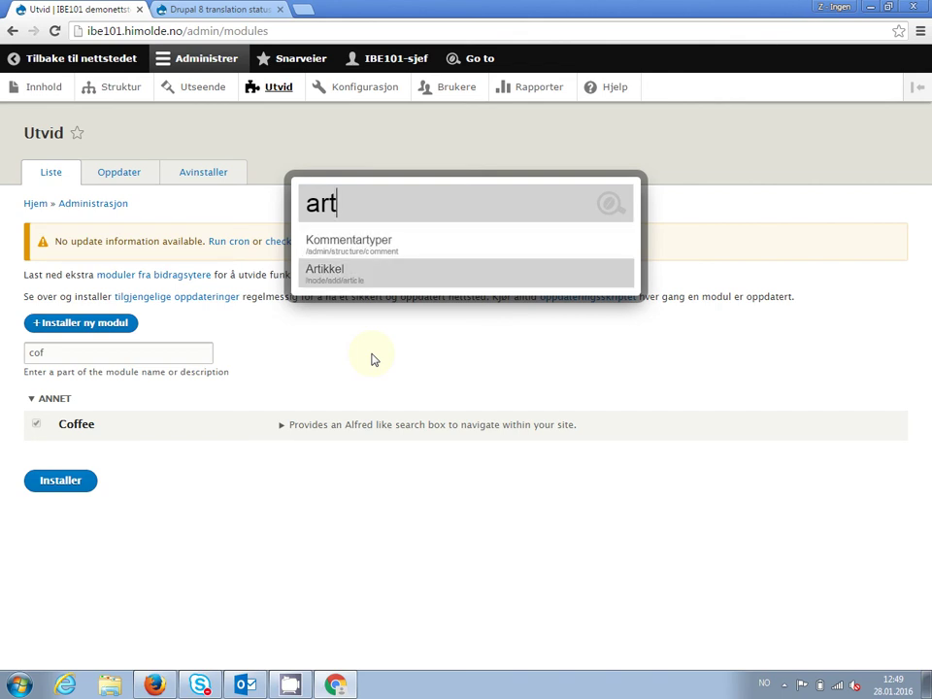
key("Return")
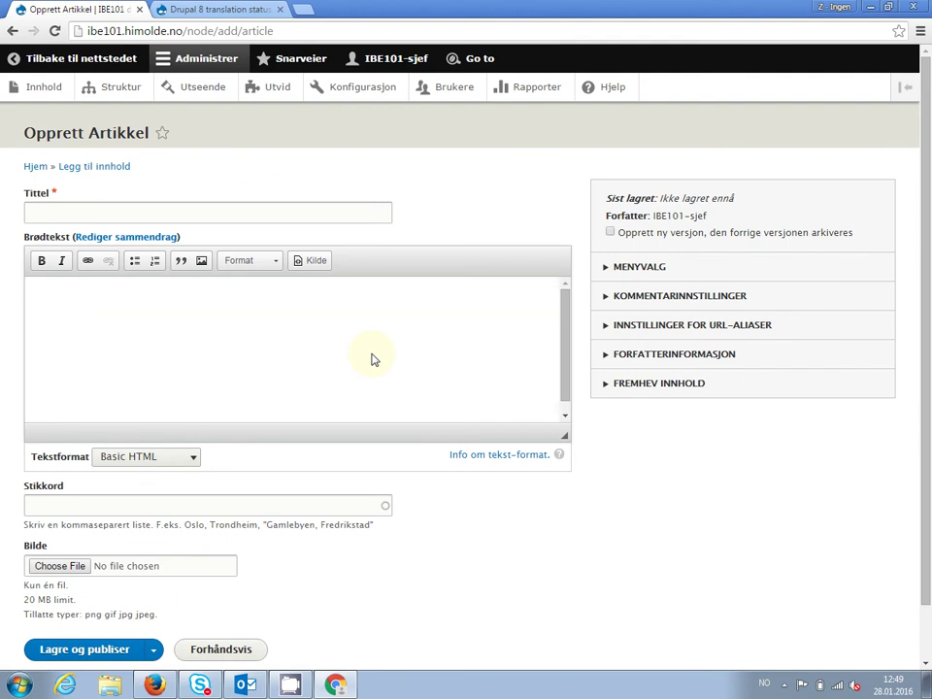
Step: Use the Coffee search box to find "rap" and open the Rapporter page
key("alt+d")
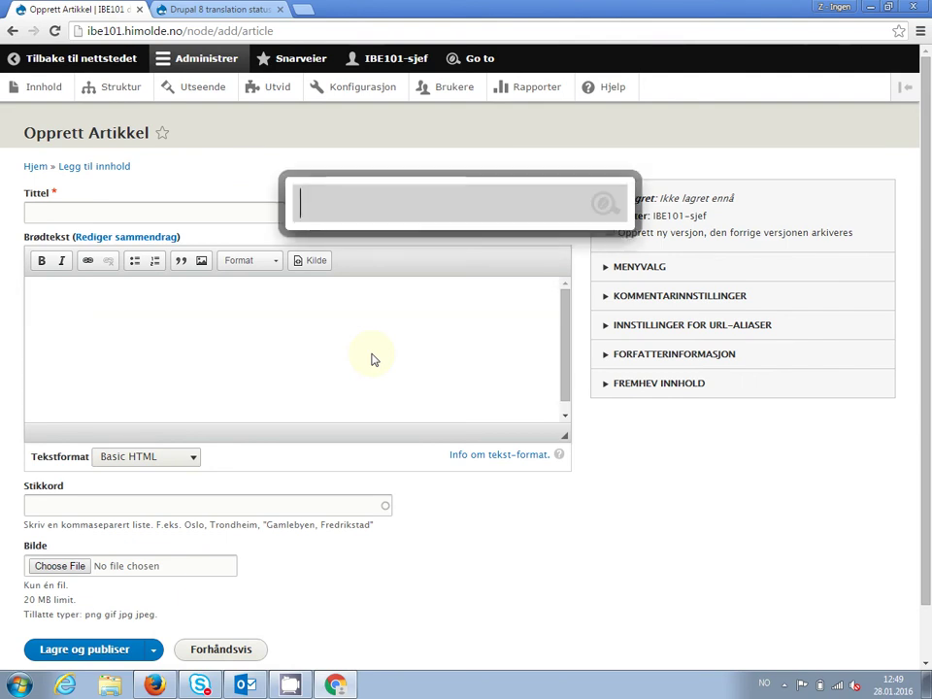
type("rap")
key("Return")
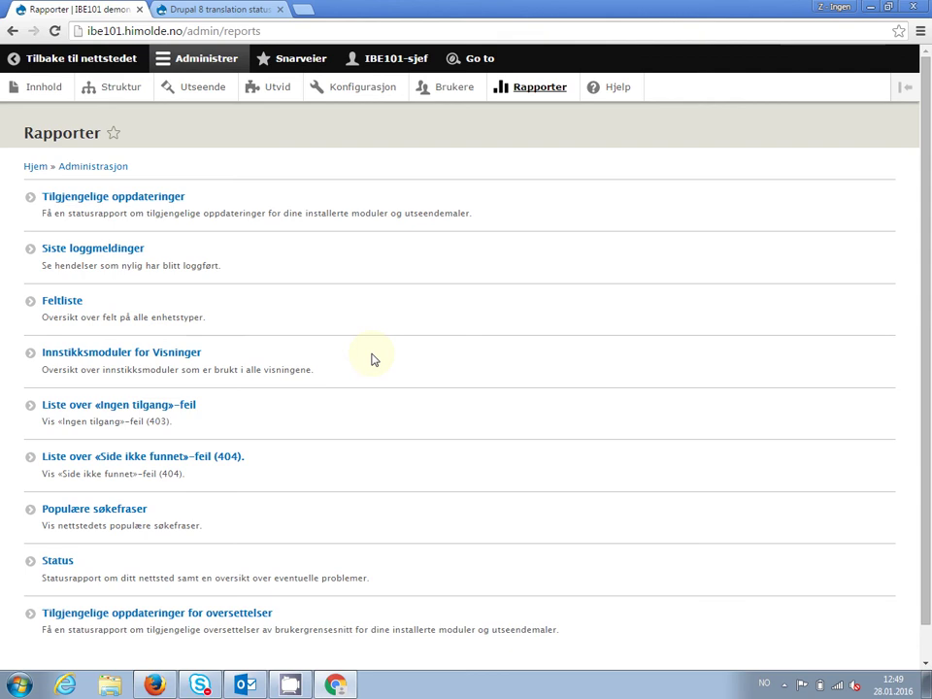
Step: Use the Coffee search box to find "stru" and open the Struktur page
key("alt+d")
type("stru")
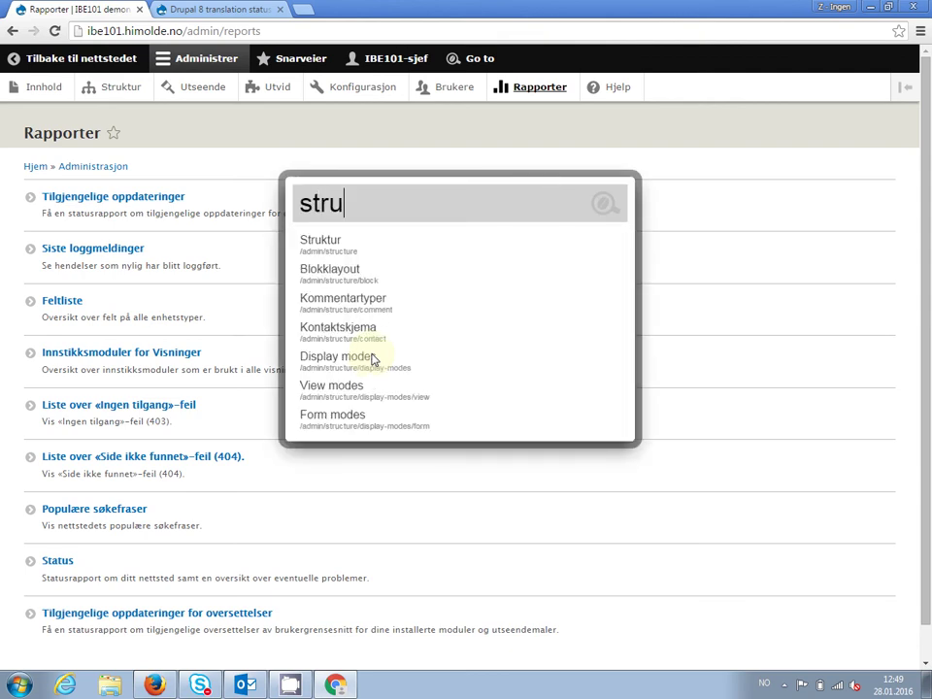
key("Return")
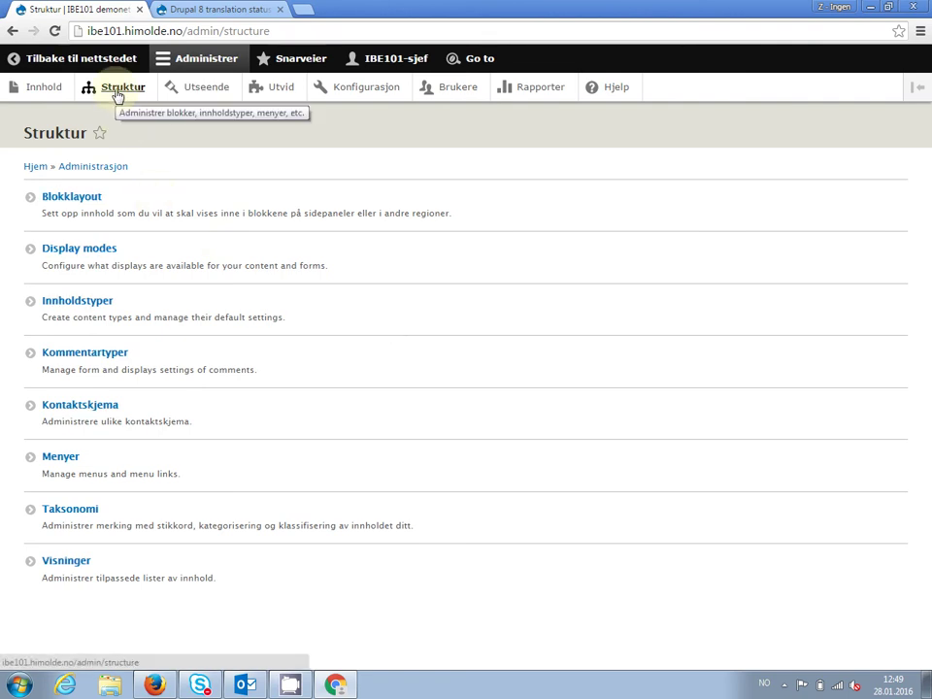
Step: Open the Artikkel content type's field management from Innholdstyper and examine the field type of Stikkord
left_click(75, 309)
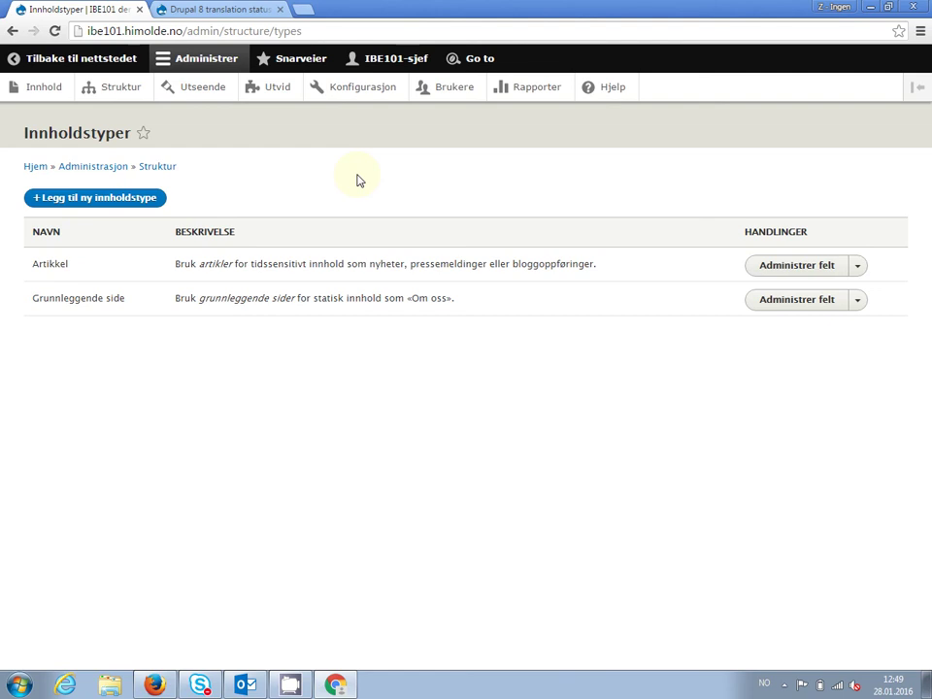
left_click(856, 271)
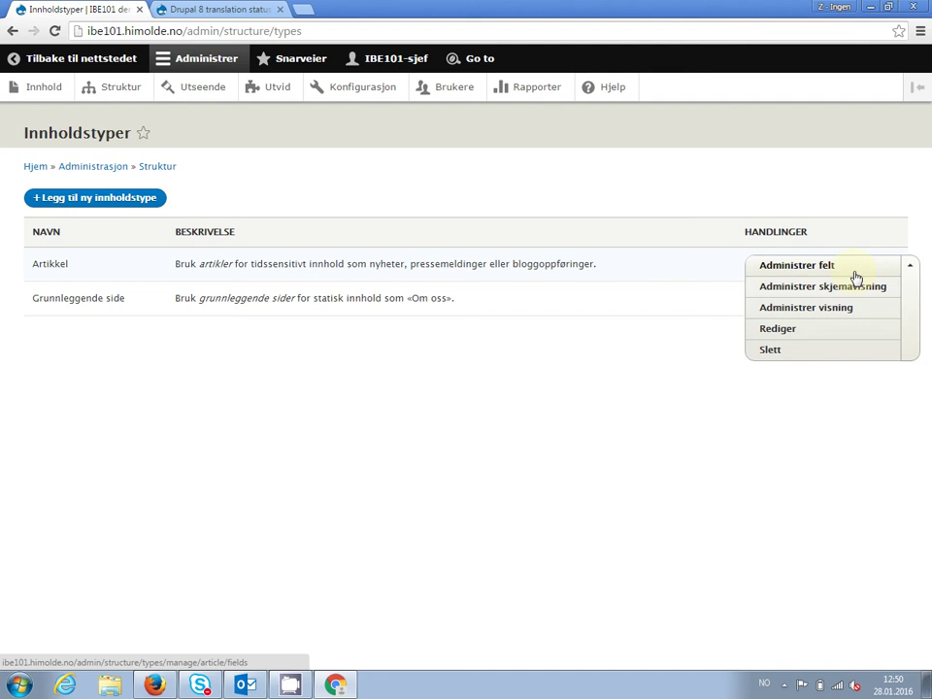
left_click(816, 271)
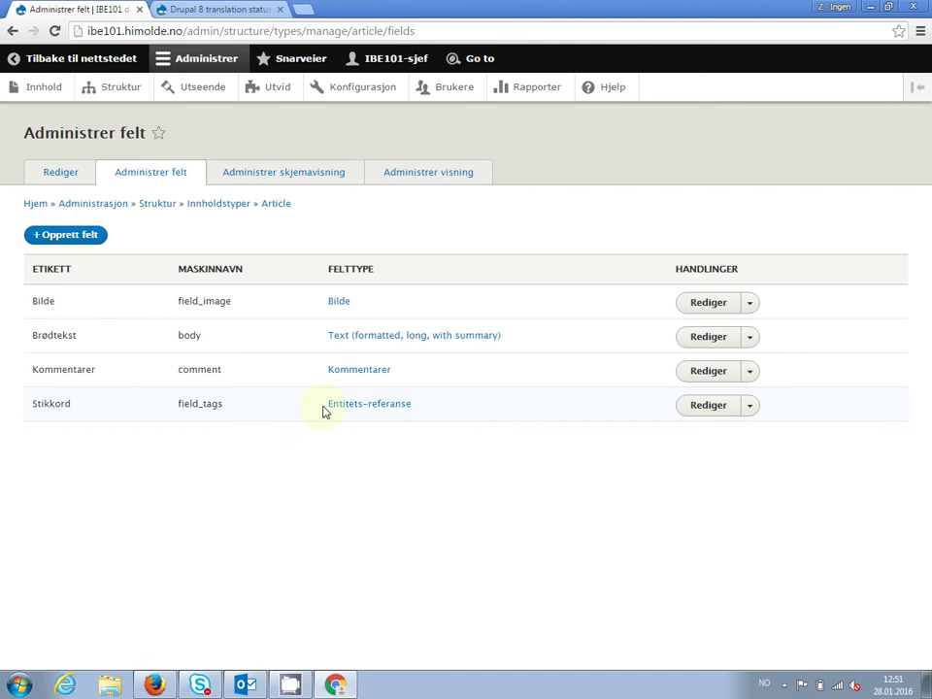
left_click_drag(322, 410, 415, 409)
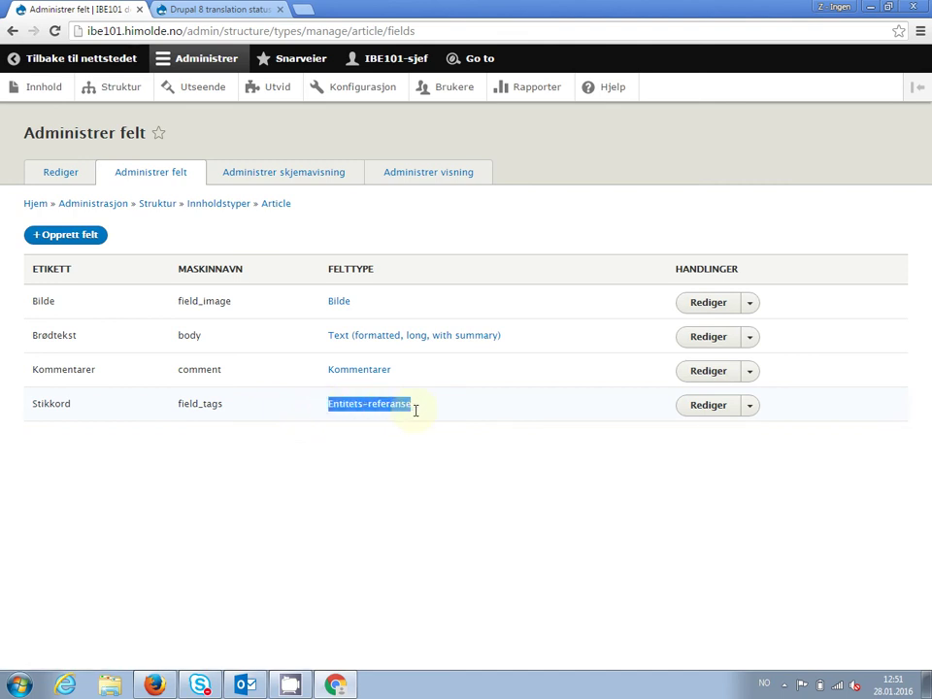
left_click(462, 444)
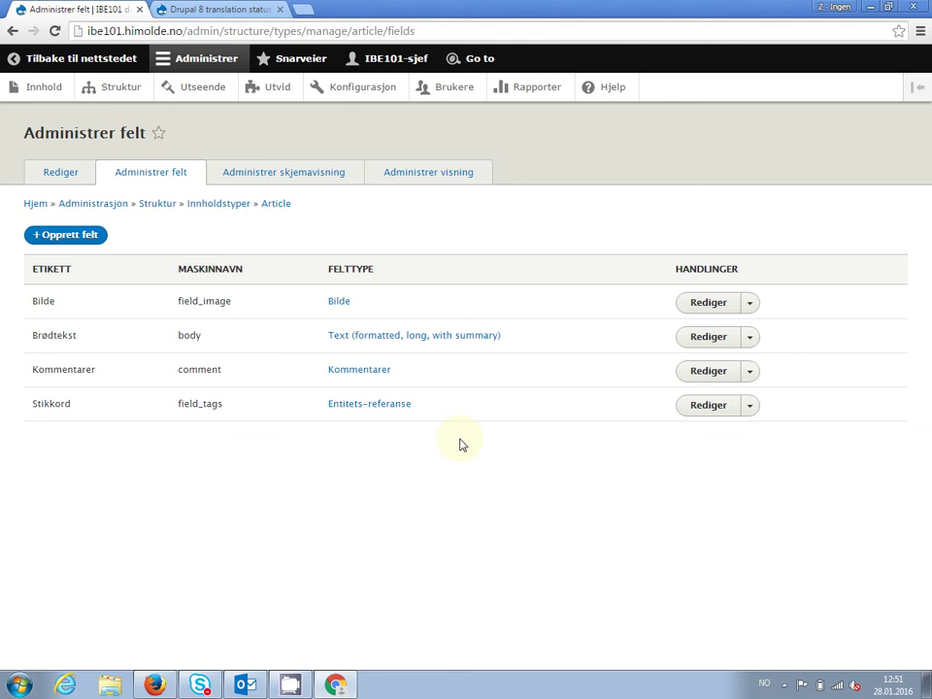
Step: Go to Taksonomi under Struktur and view the terms of the Stikkord vocabulary
left_click(122, 89)
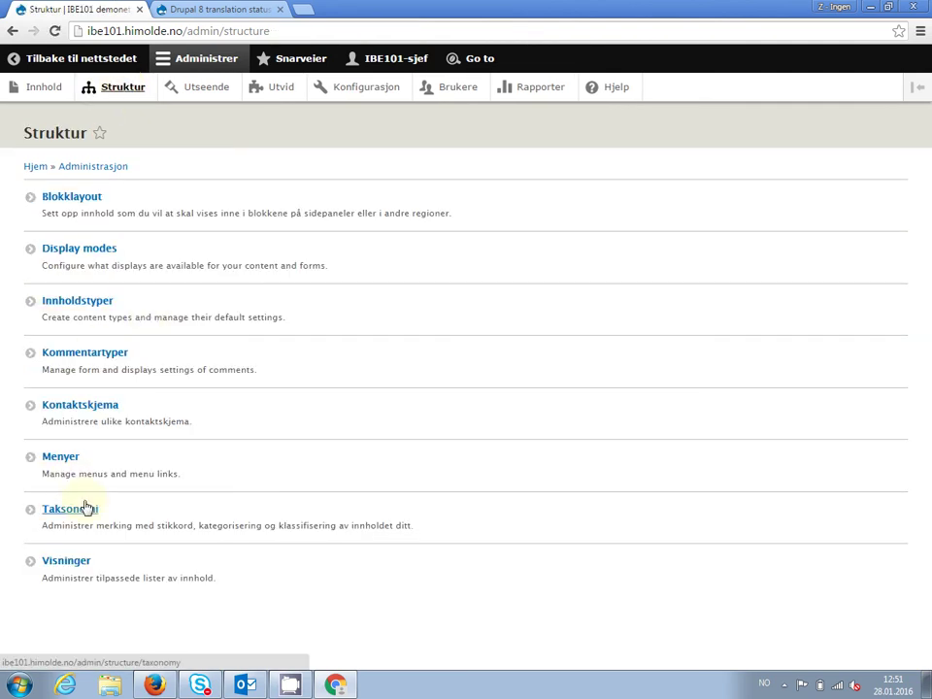
left_click(66, 516)
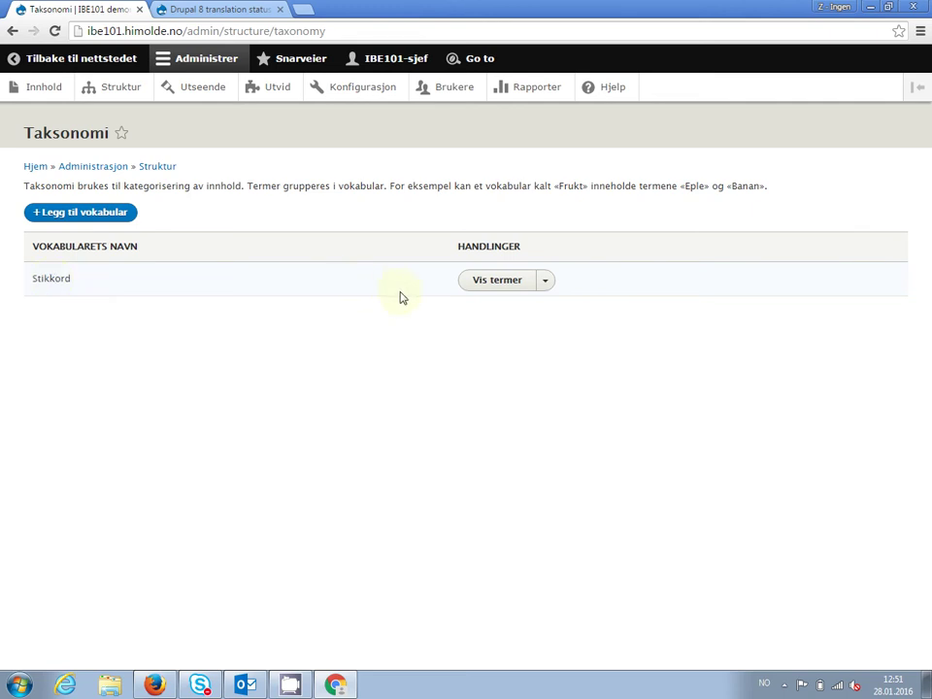
left_click(475, 290)
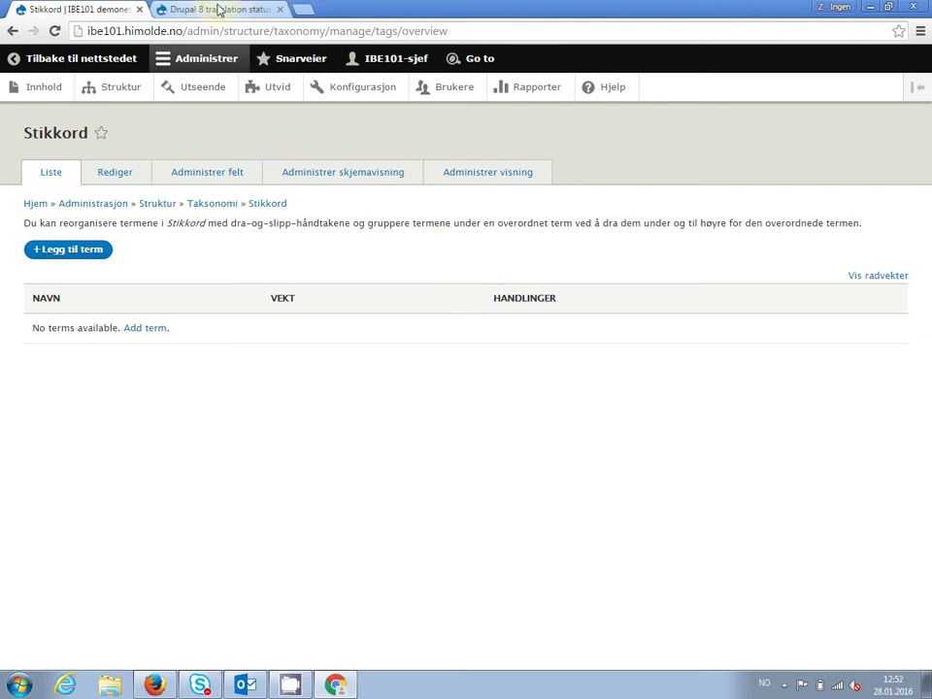
Step: Close the Drupal 8 translation status page, open the site's front page in a new tab and start adding an Artikkel
left_click(218, 9)
left_click(280, 9)
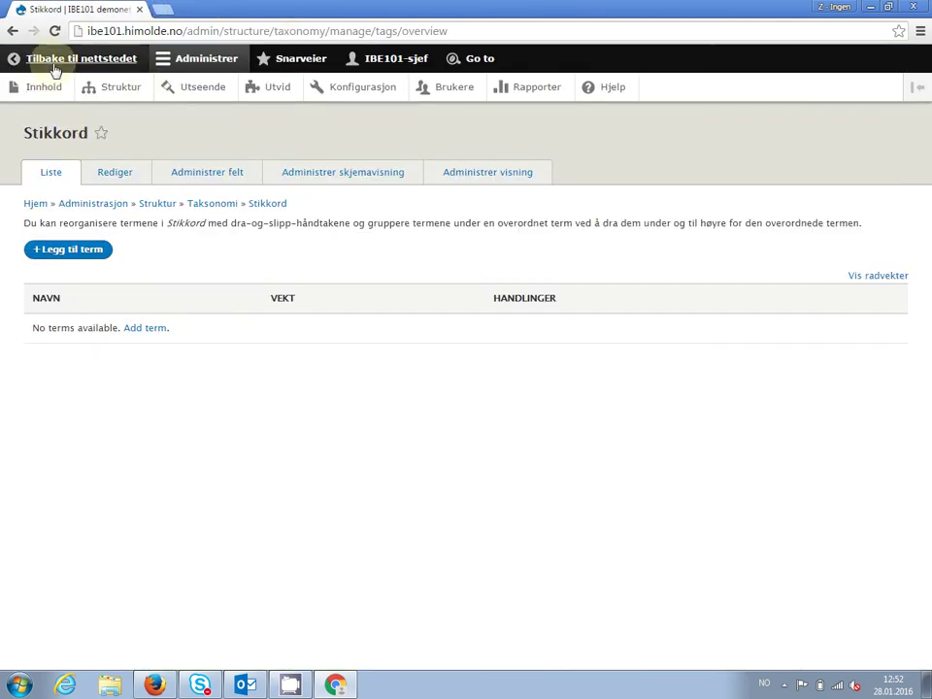
middle_click(55, 61)
left_click(234, 9)
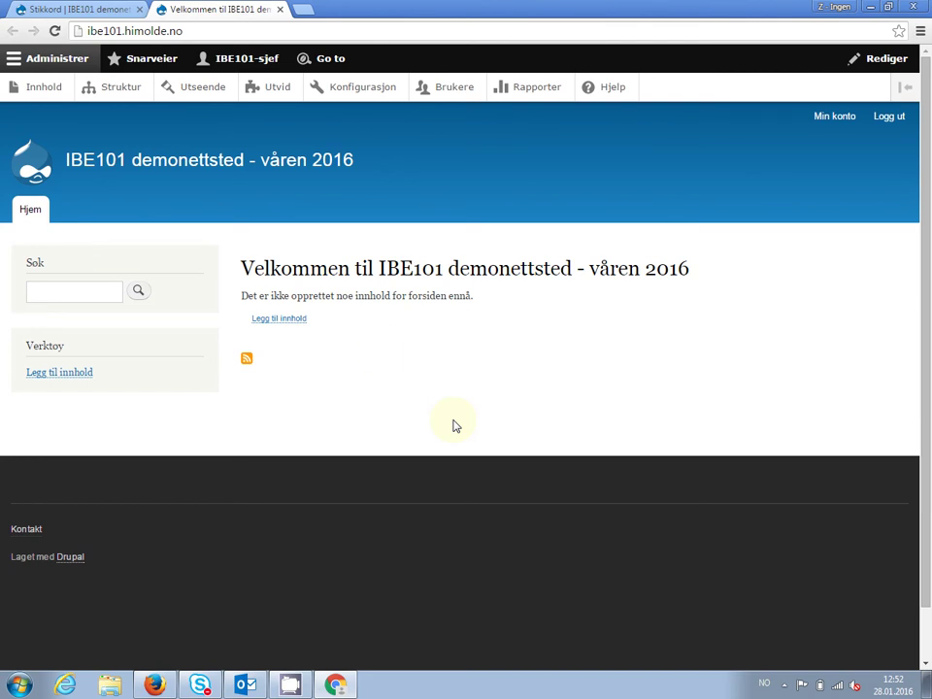
left_click(295, 320)
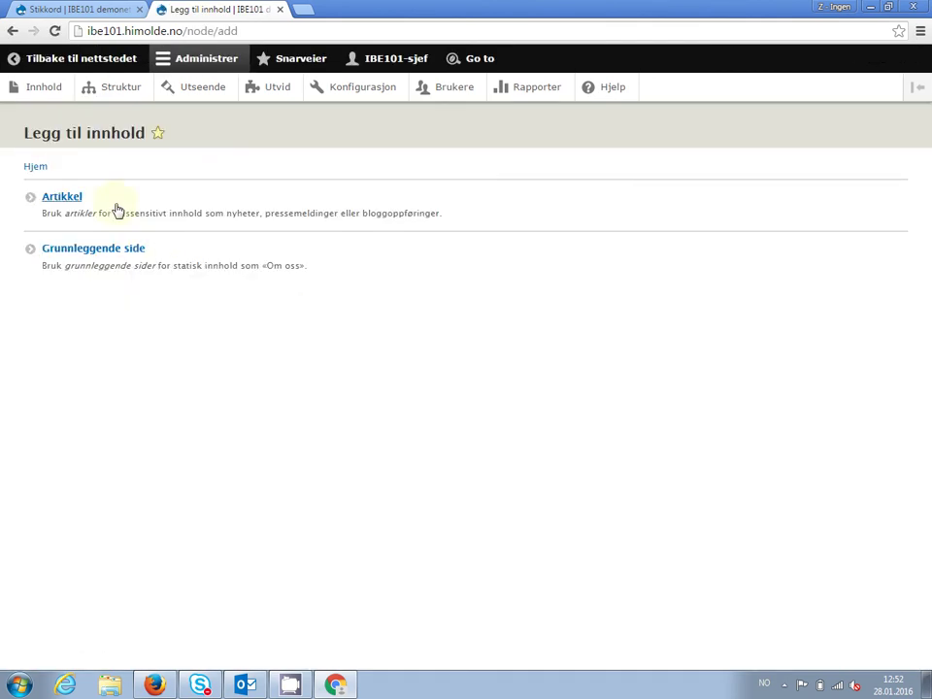
left_click(72, 197)
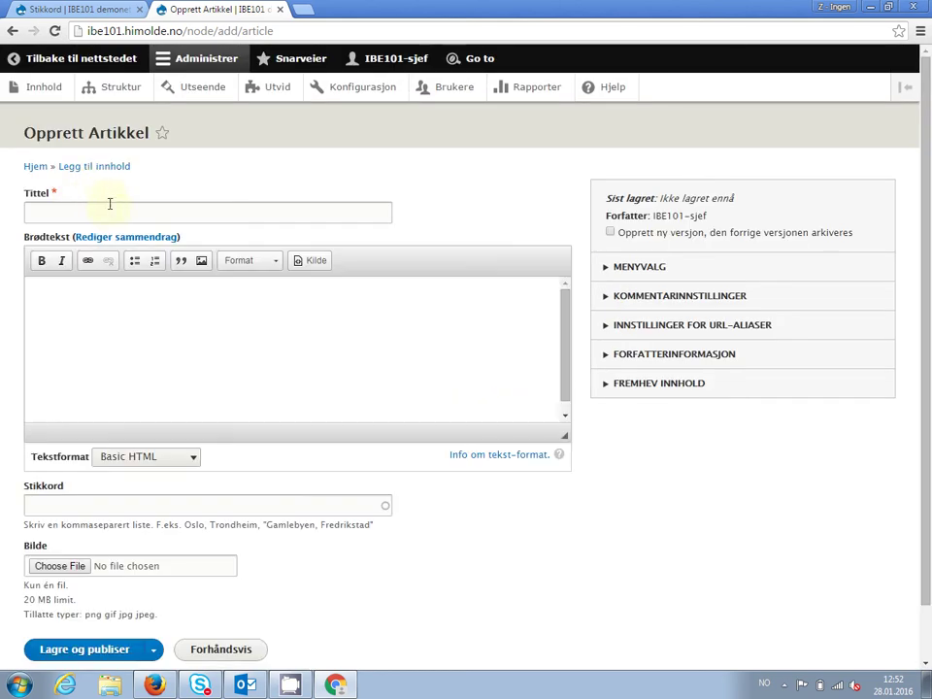
Step: Give the article the title "Nyhet", the body text "Bla, bla" and the tags "molde, ibe101"
left_click(111, 211)
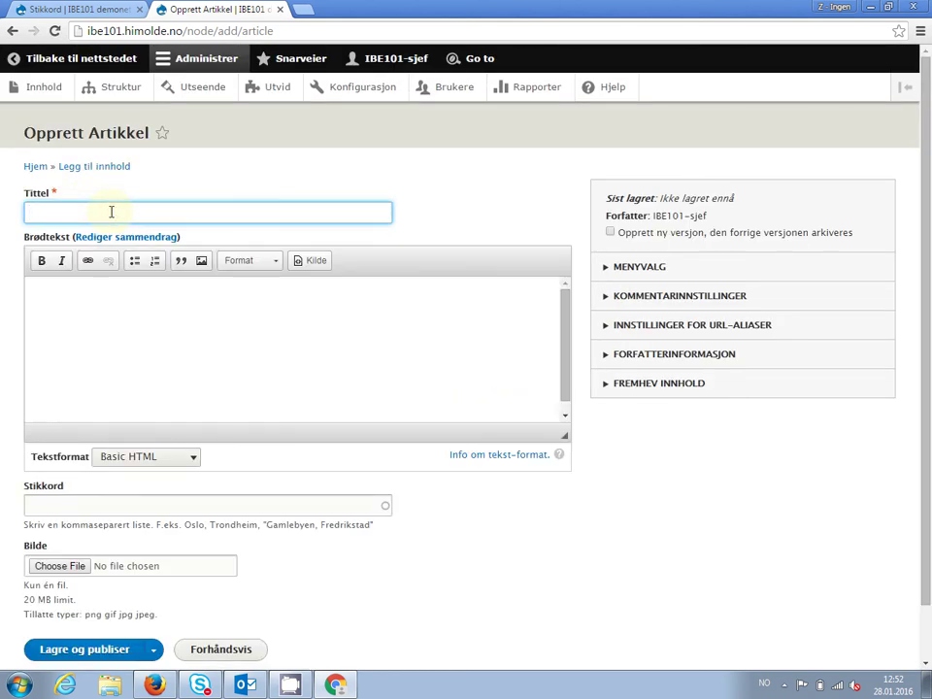
type("Nyhet")
left_click(110, 330)
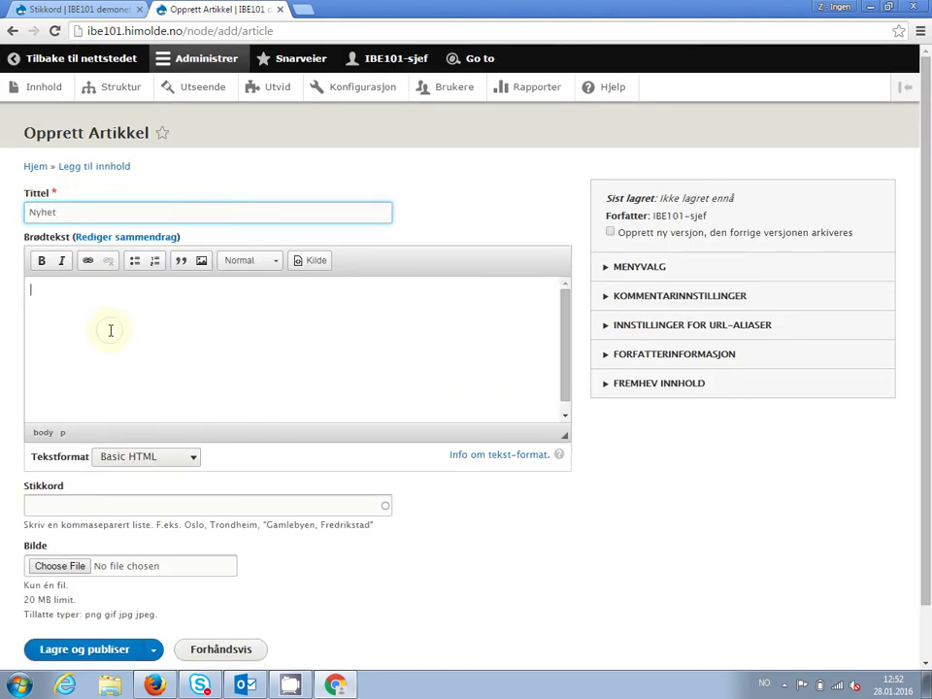
type("Bla, bla")
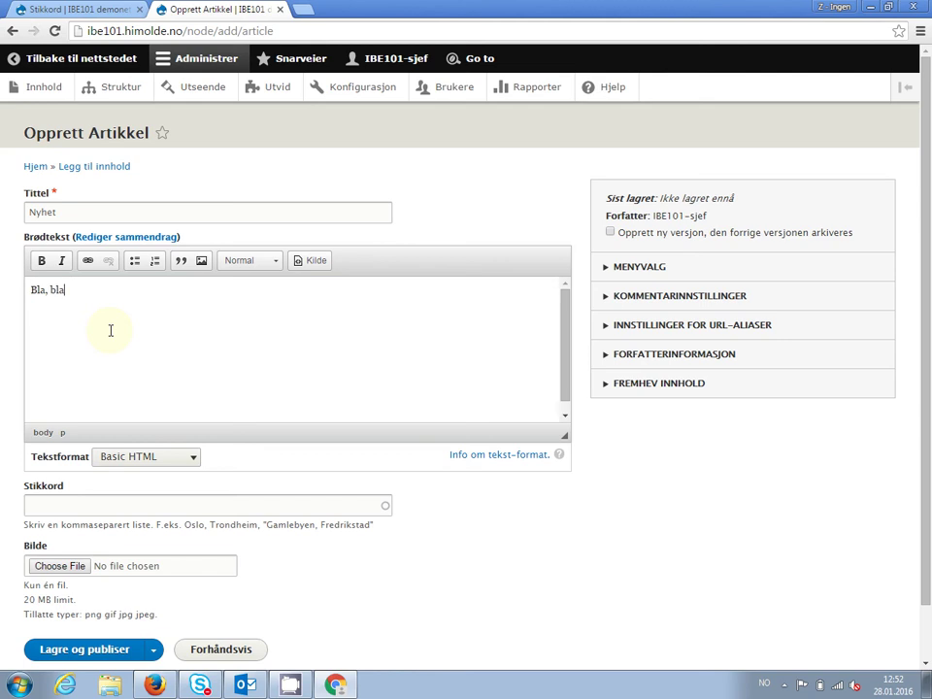
left_click(151, 504)
type("mo")
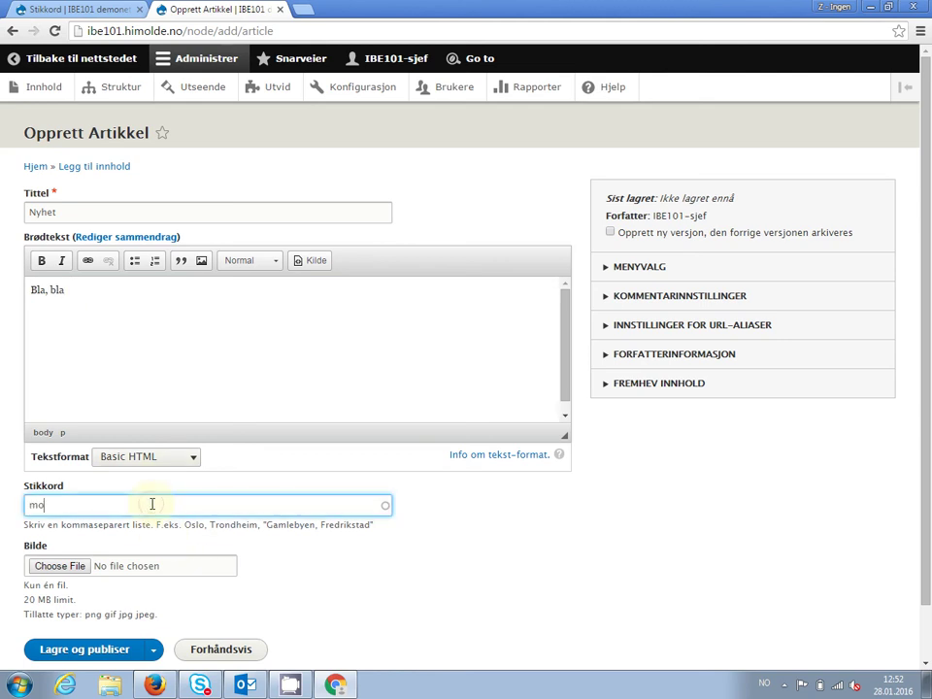
type("lde")
type(", ibe101")
Step: Upload optical.png from the desktop folder Old desktop > bilder > diverse as the article's image
left_click(72, 567)
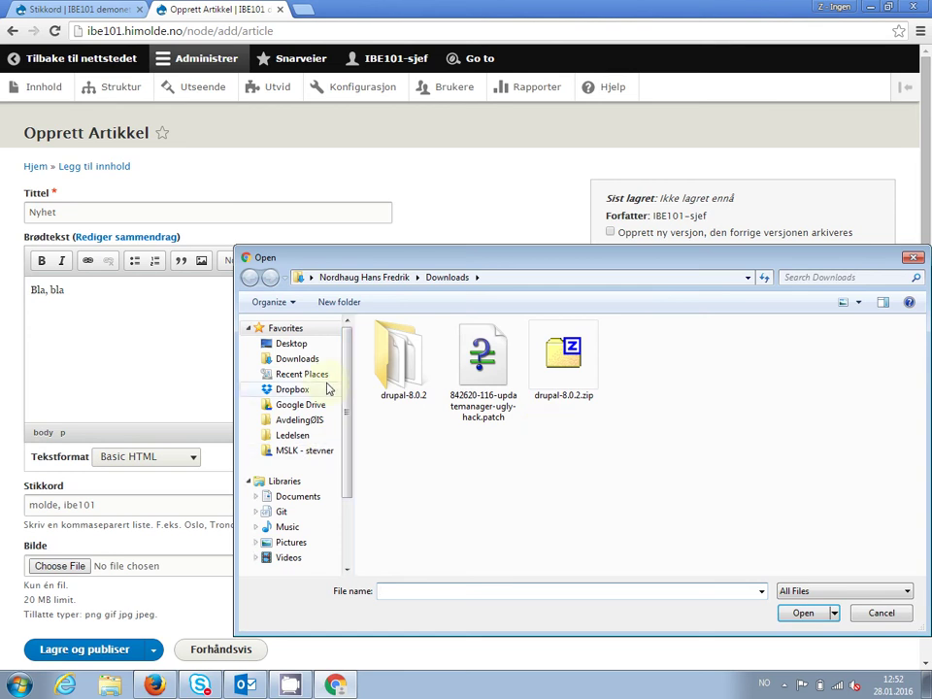
left_click(291, 347)
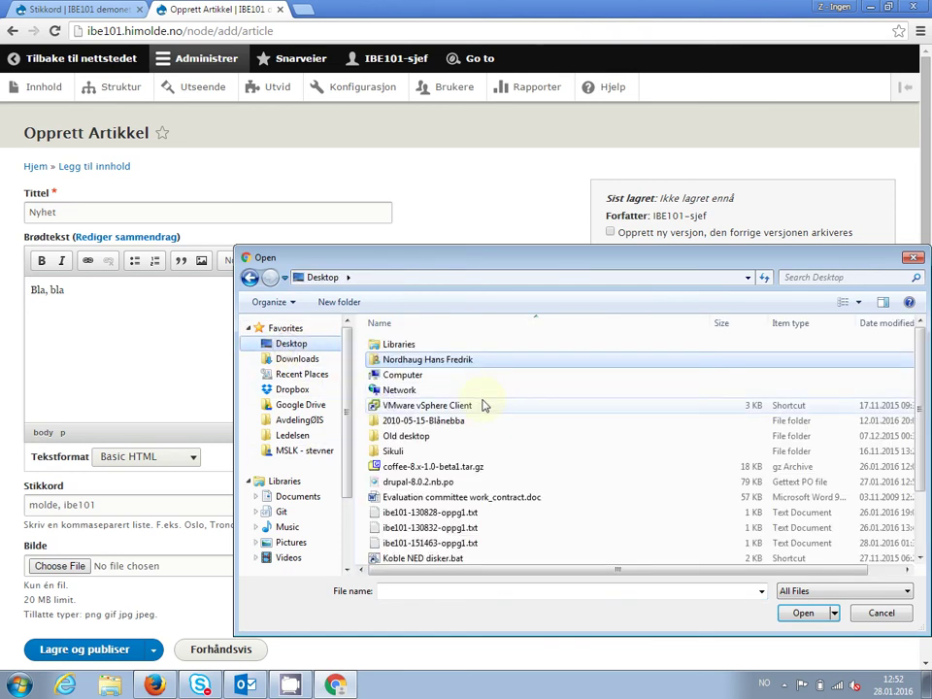
double_click(418, 438)
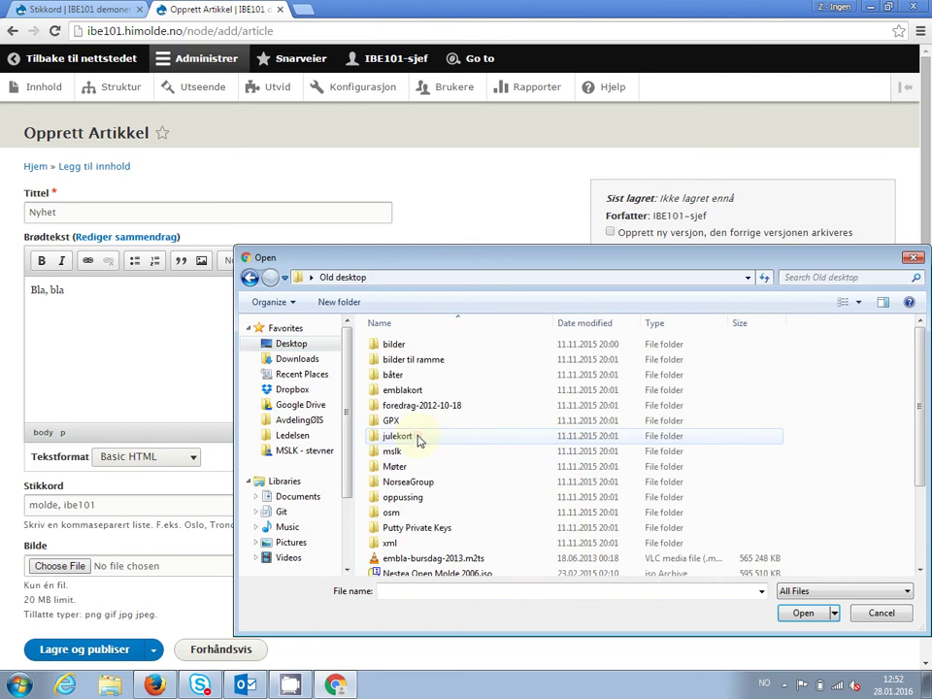
double_click(394, 346)
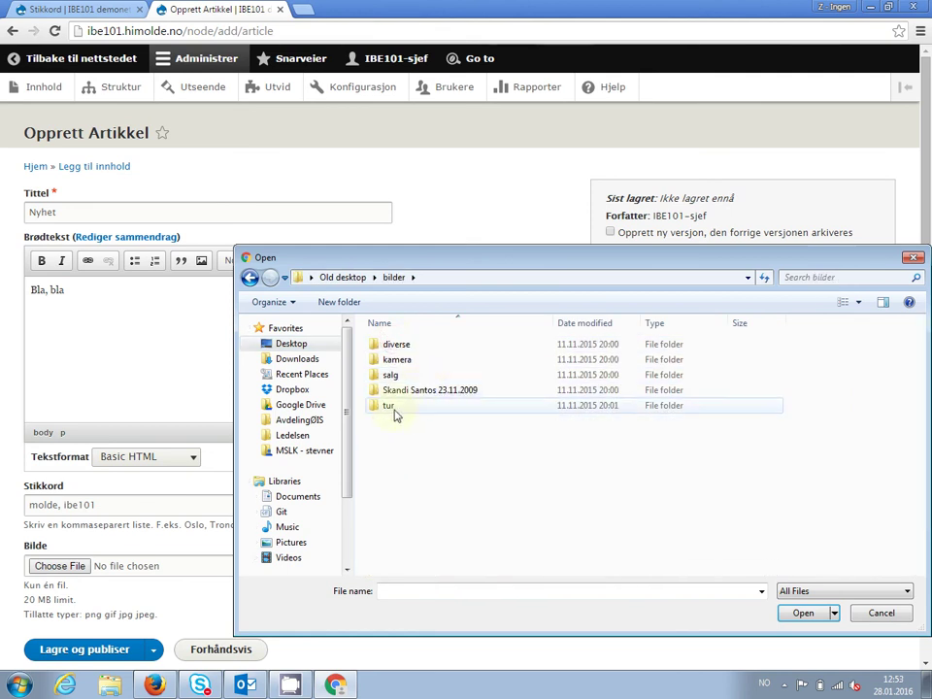
double_click(393, 344)
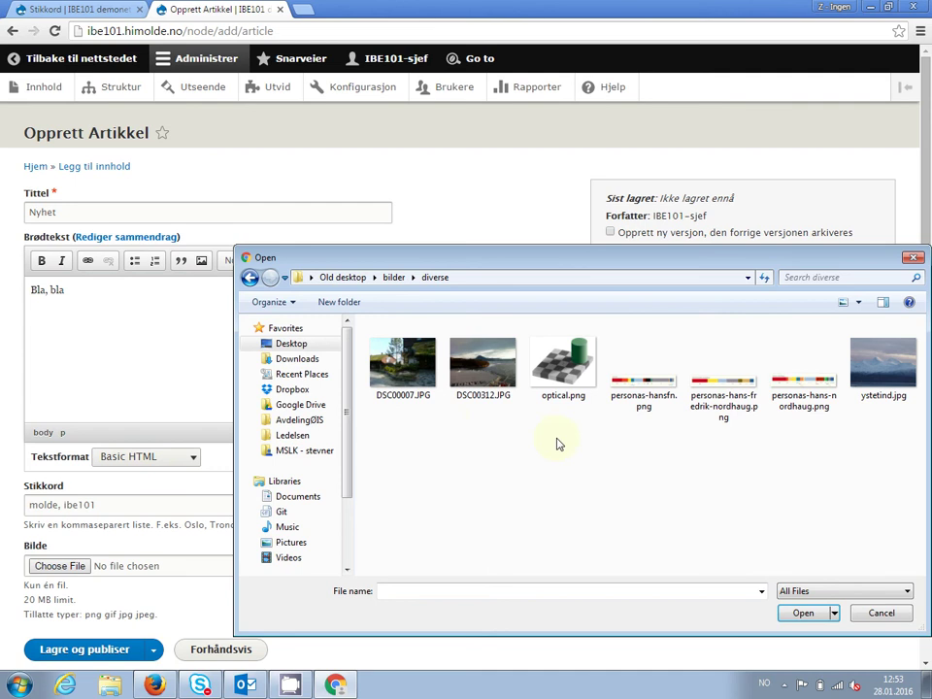
left_click(554, 369)
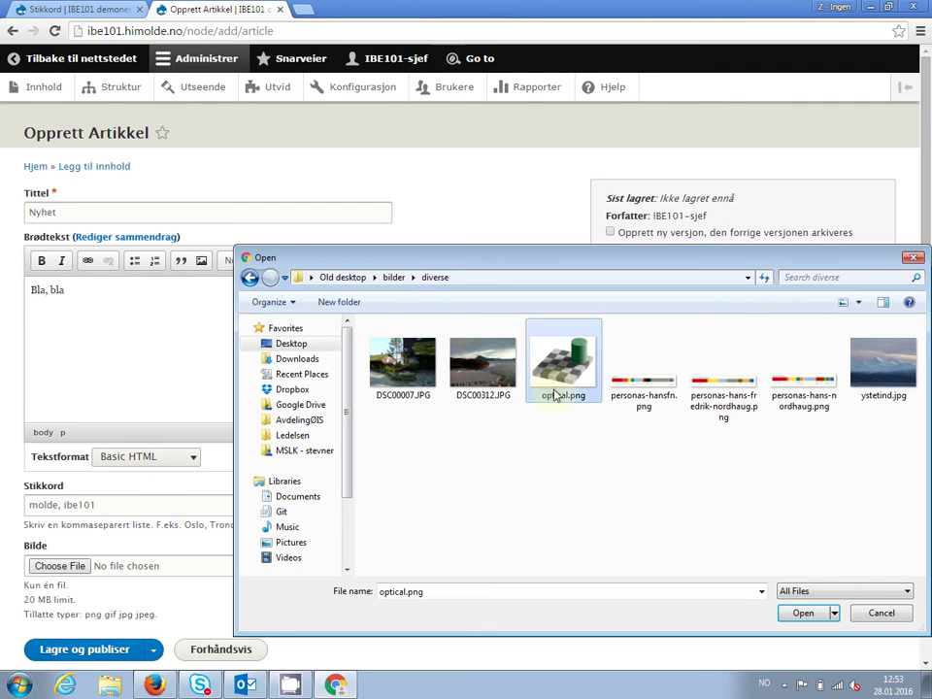
left_click(804, 614)
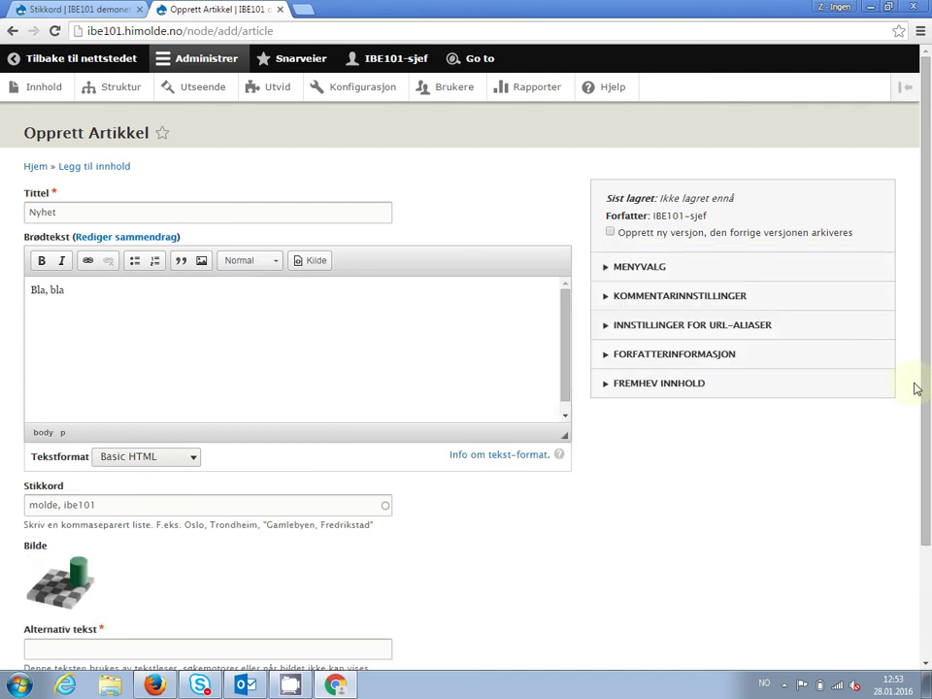
Step: Enter "Optisk illusjon" as the image's alternative text, then save and publish the article
scroll(915, 388, "down", 2)
left_click(204, 518)
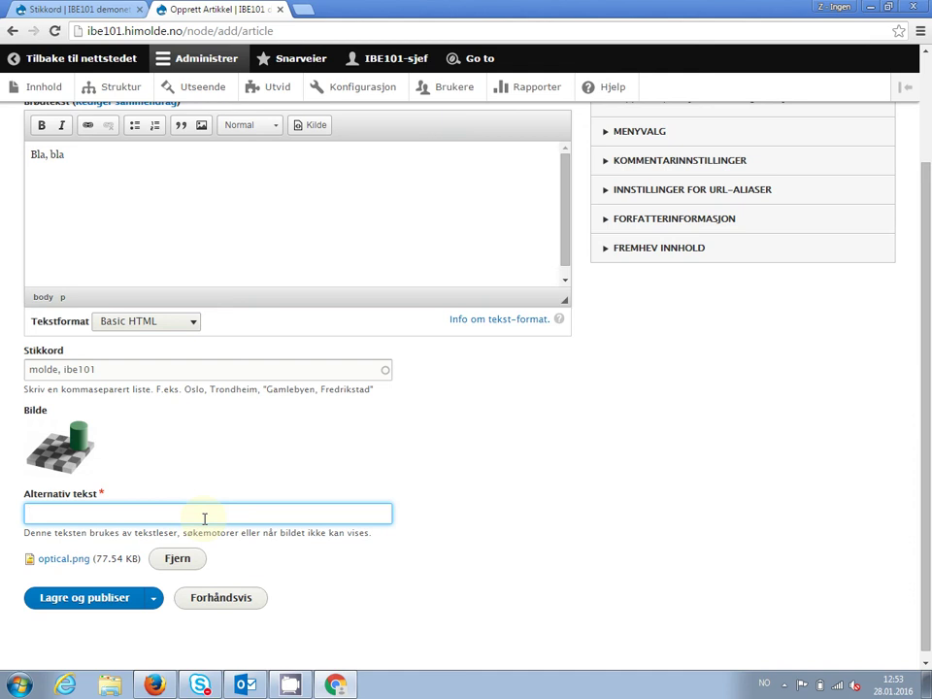
type("Optisk illusjon")
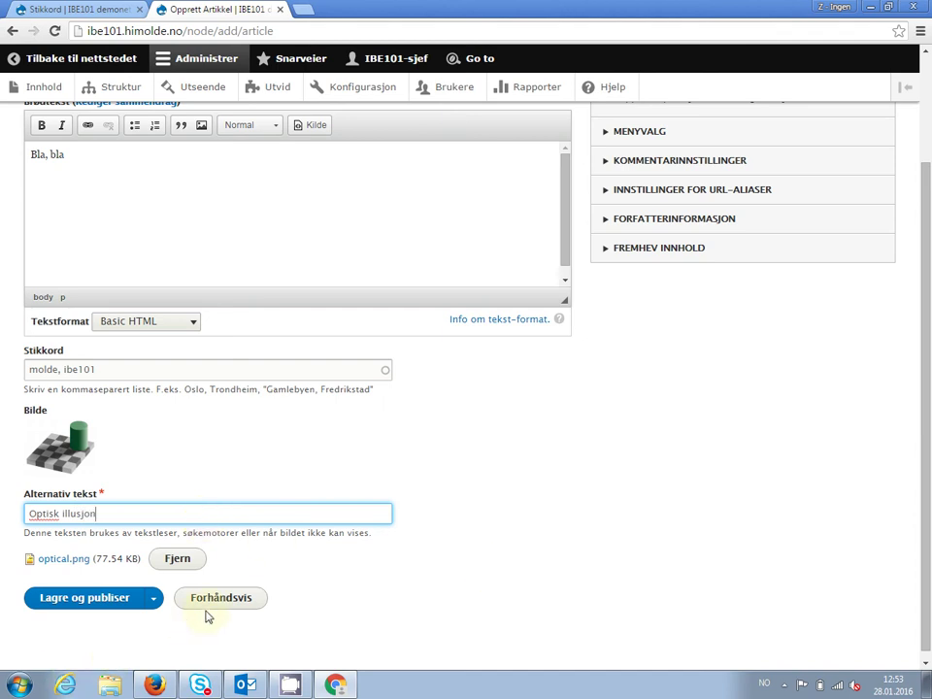
left_click(153, 603)
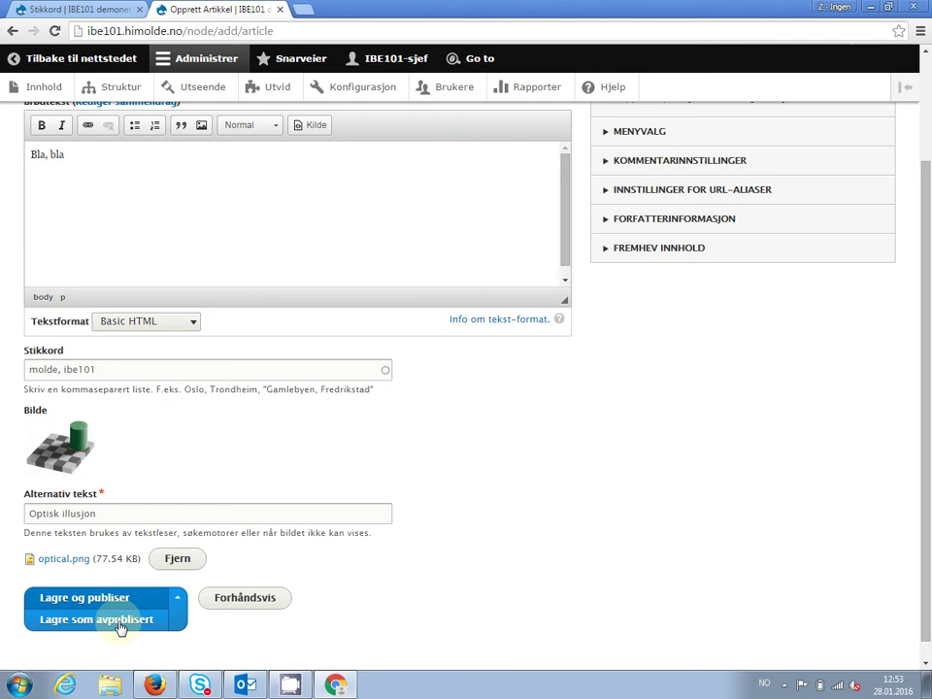
left_click(92, 598)
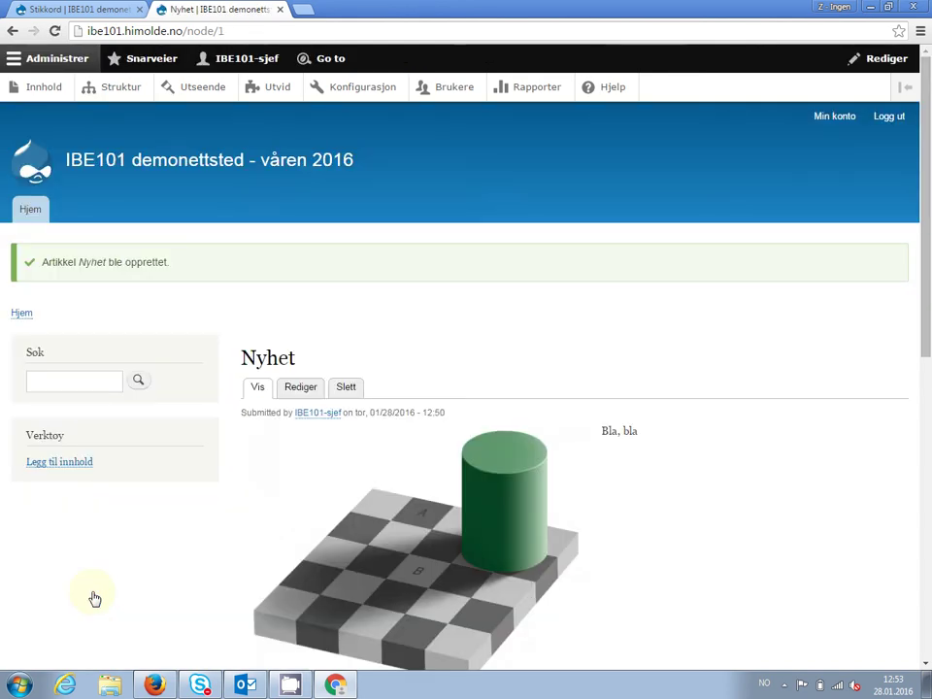
Step: Open the ibe101 tag page from the published article, then reload the Stikkord term list in the other tab
scroll(94, 598, "down", 4)
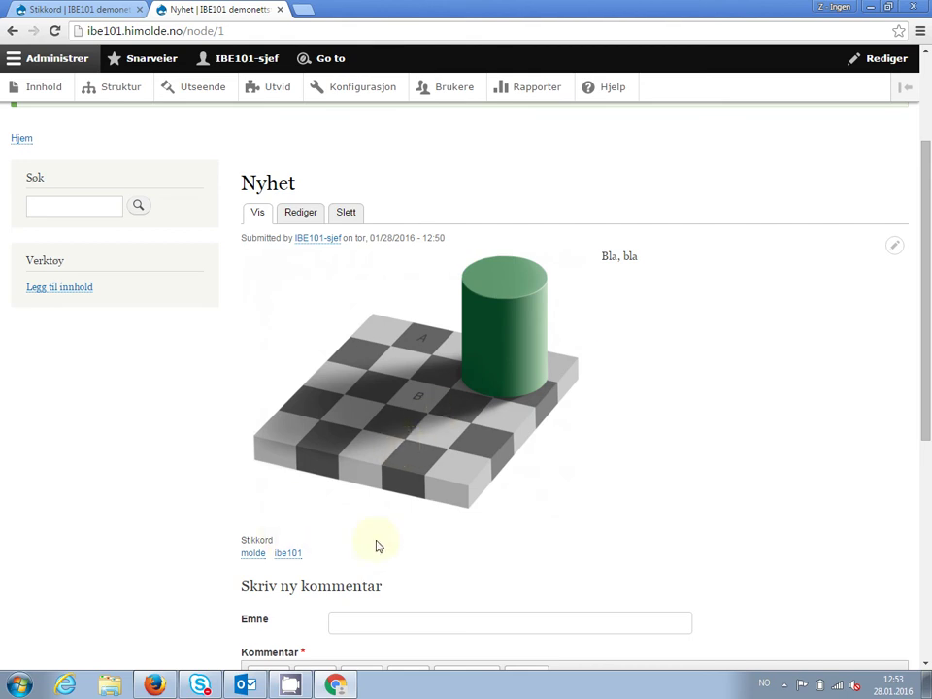
left_click(288, 555)
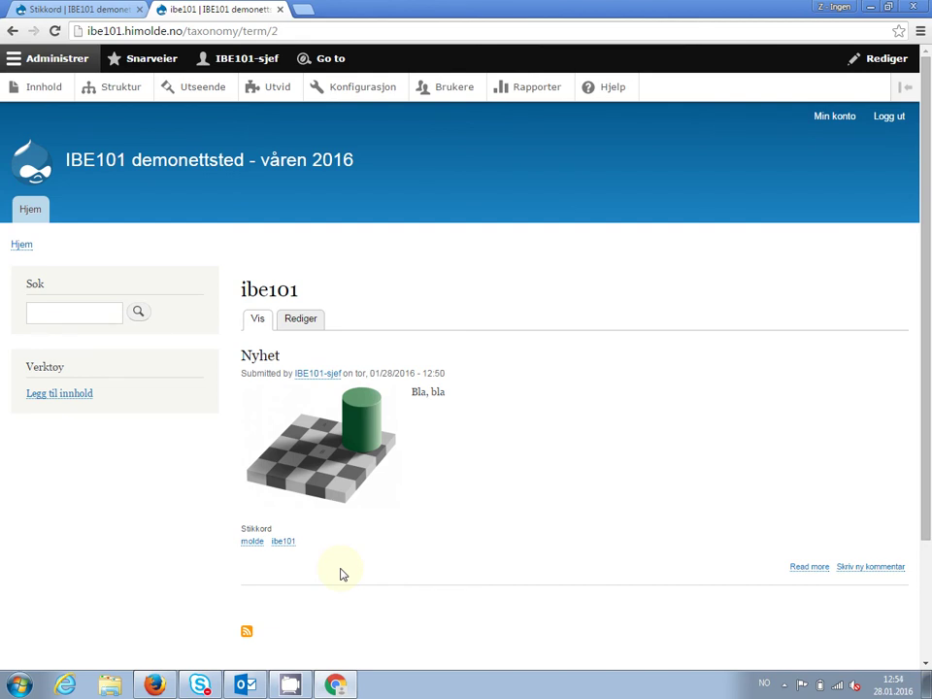
left_click(46, 9)
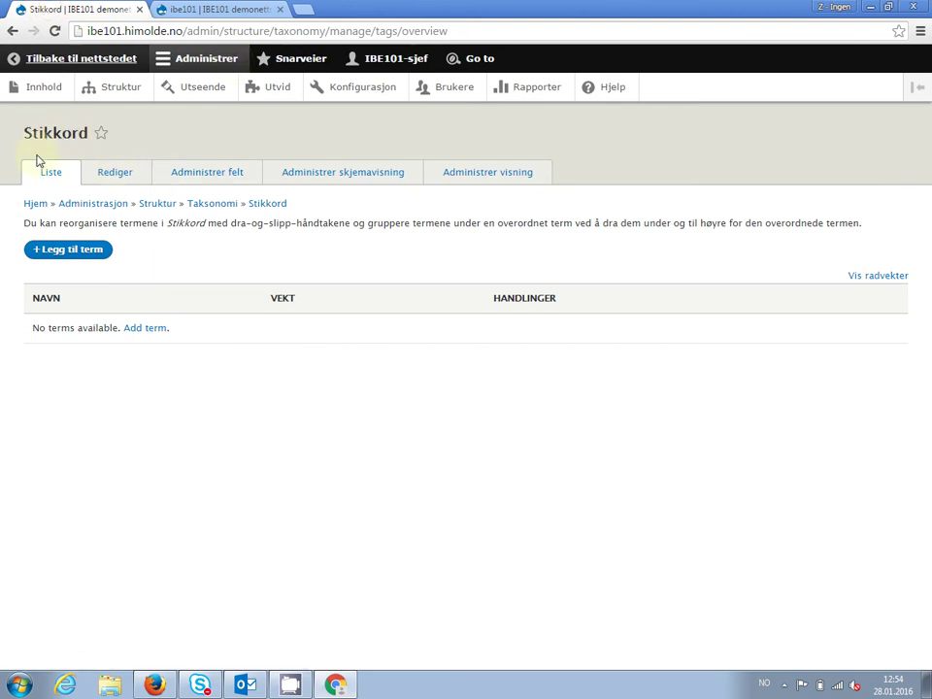
key("F5")
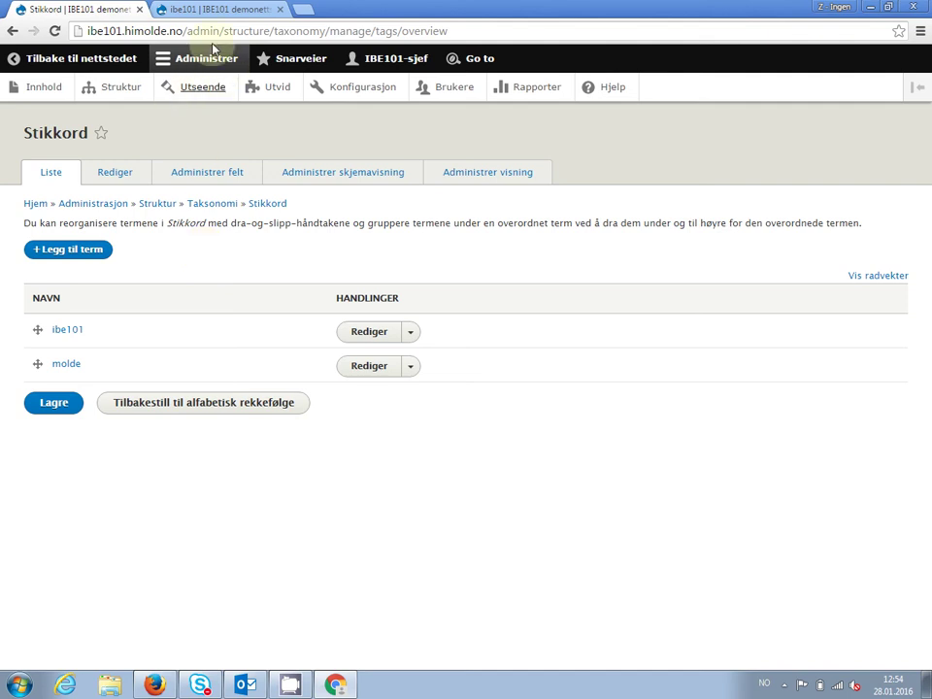
Step: Return to the site's front page in the other tab and open the Artikkel creation form by searching Coffee for "art"
left_click(218, 8)
left_click(138, 174)
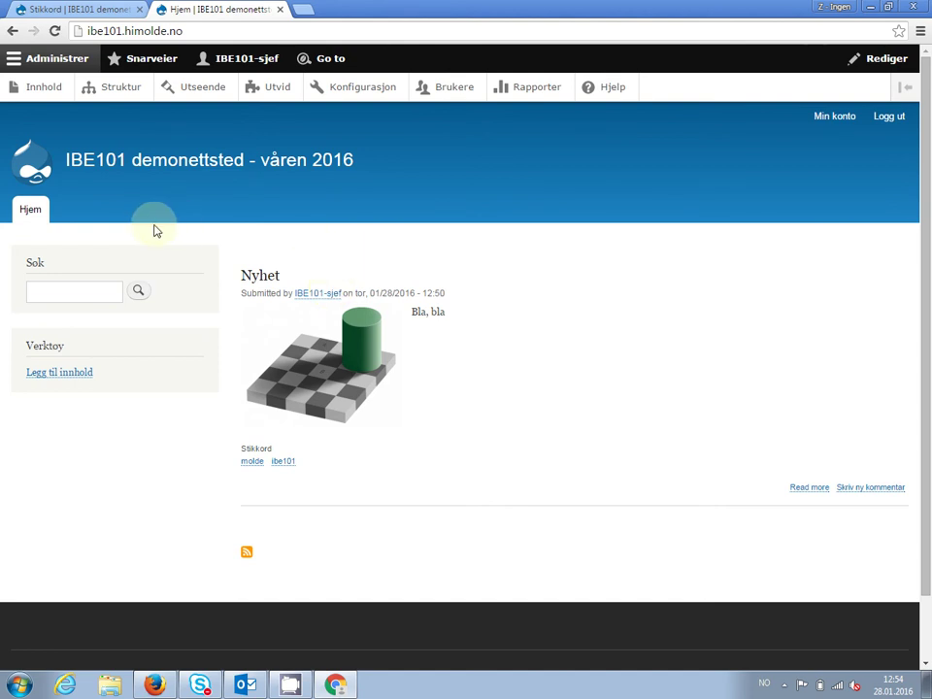
key("alt+d")
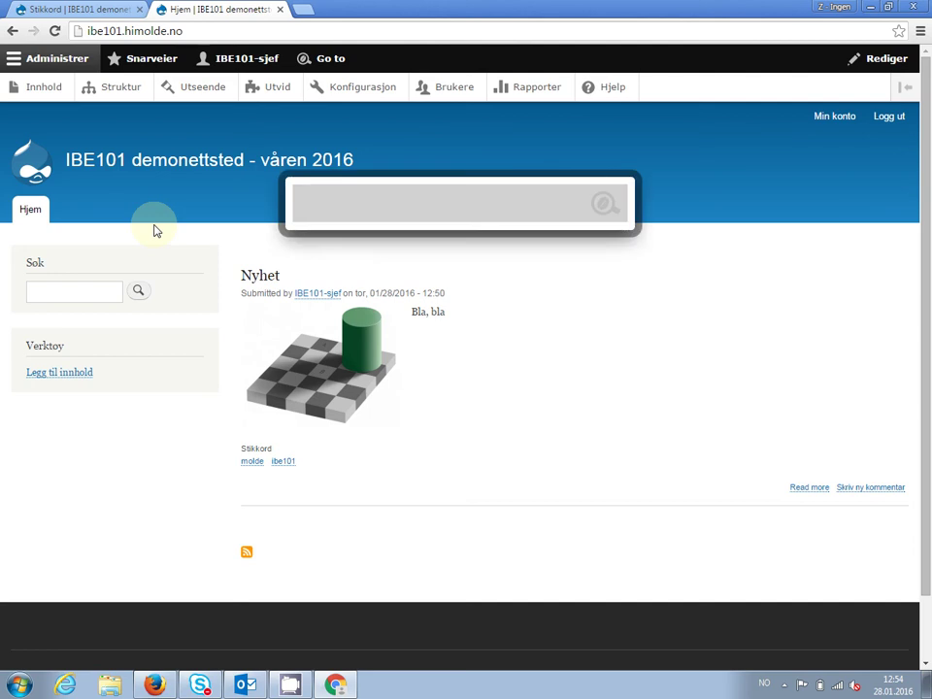
type("art")
key("Down")
key("Down")
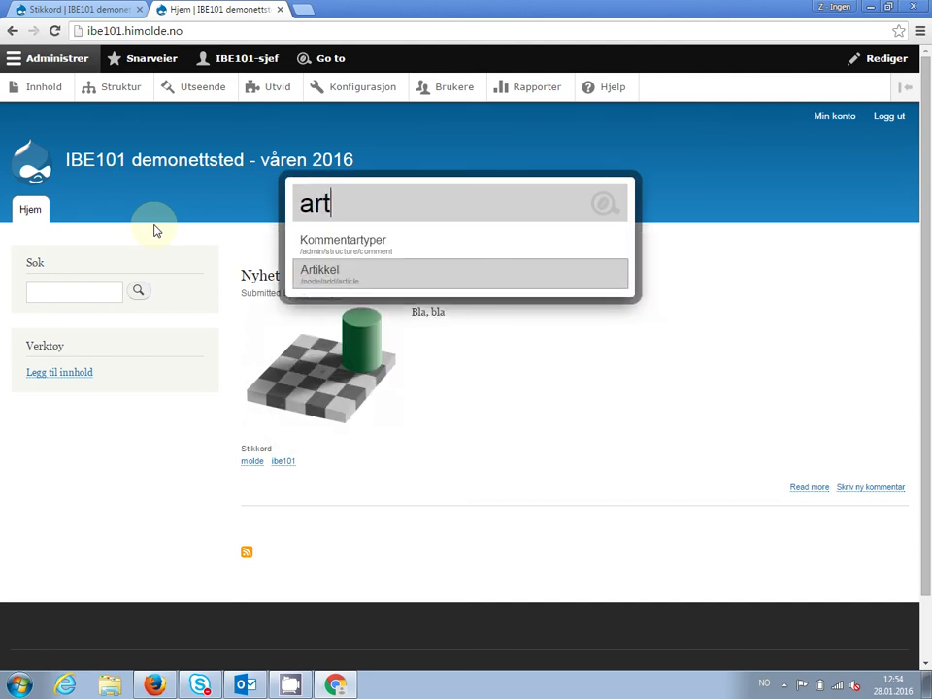
key("Return")
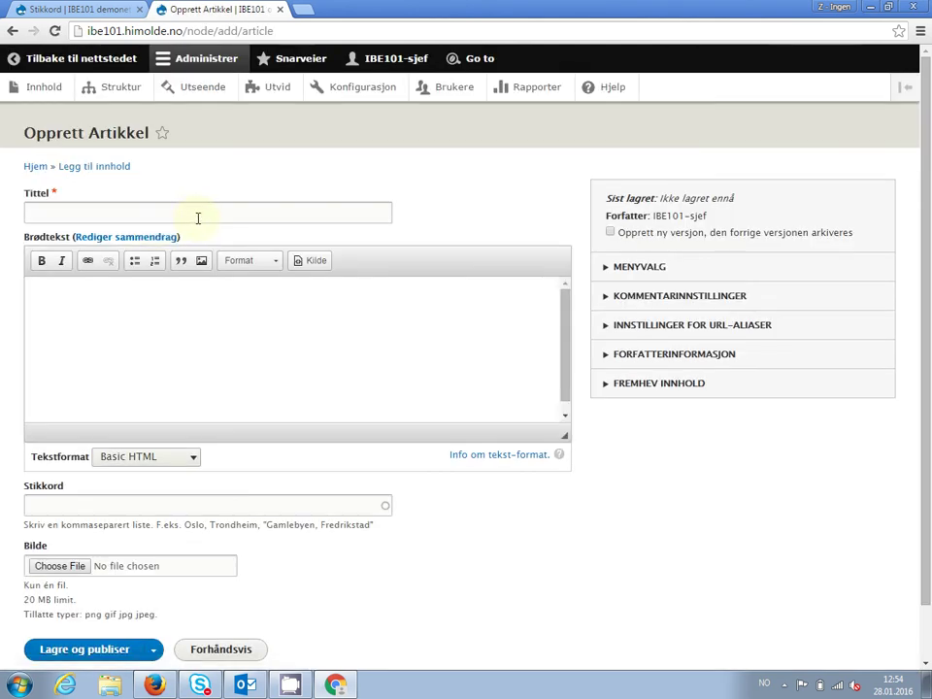
Step: Give the new article the title "Nyhet 2"
left_click(198, 217)
type("Nyhe")
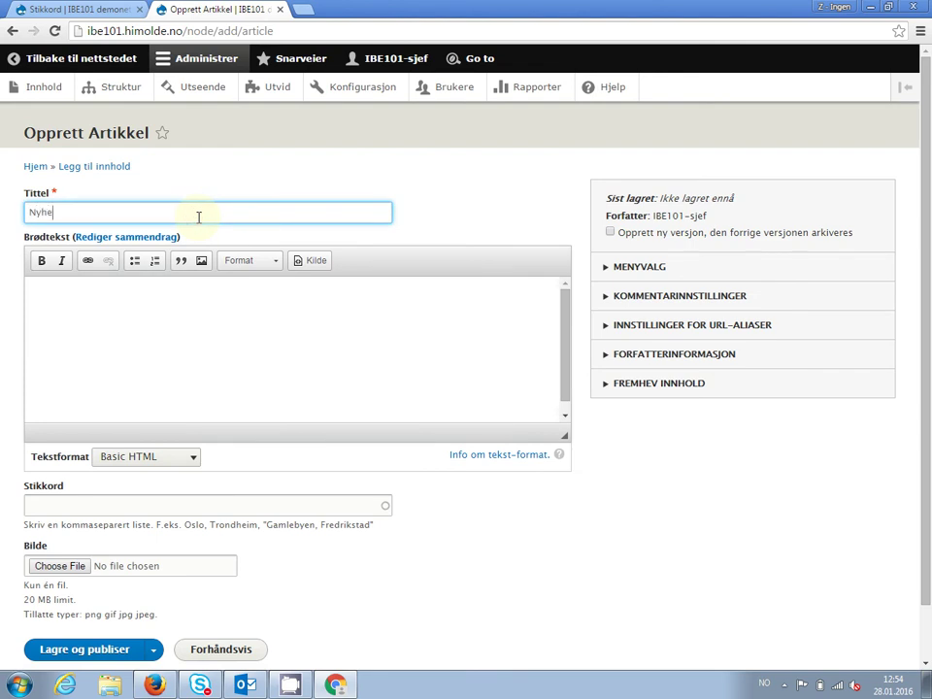
type("t")
left_click(171, 306)
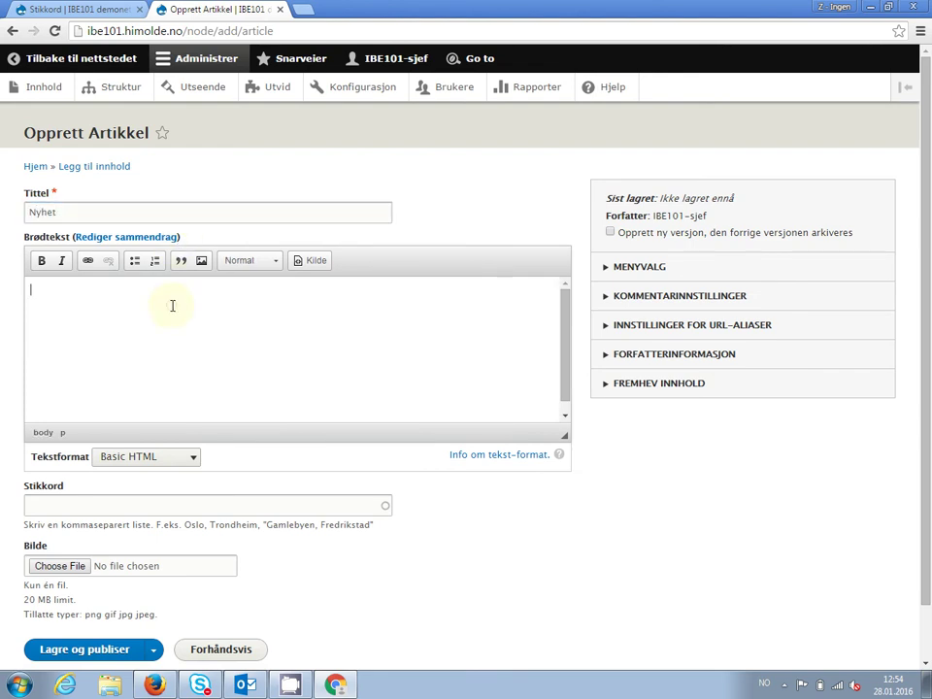
left_click(150, 216)
type("2")
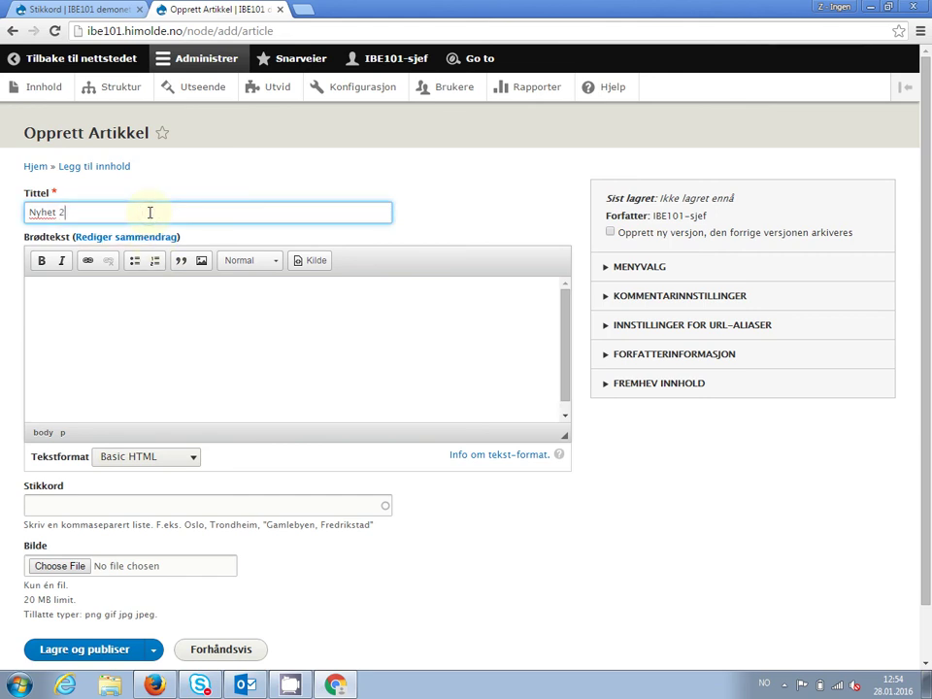
Step: Enter a bulleted list in the article's body text with the items "Punkt 1", "2" and "3"
left_click(154, 312)
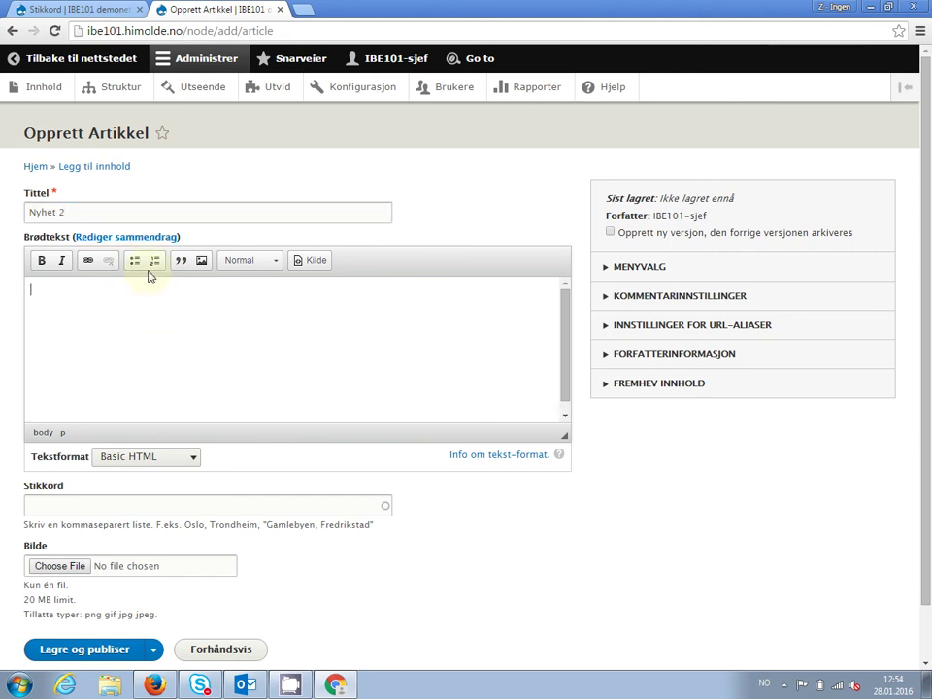
left_click(136, 262)
type("Punky")
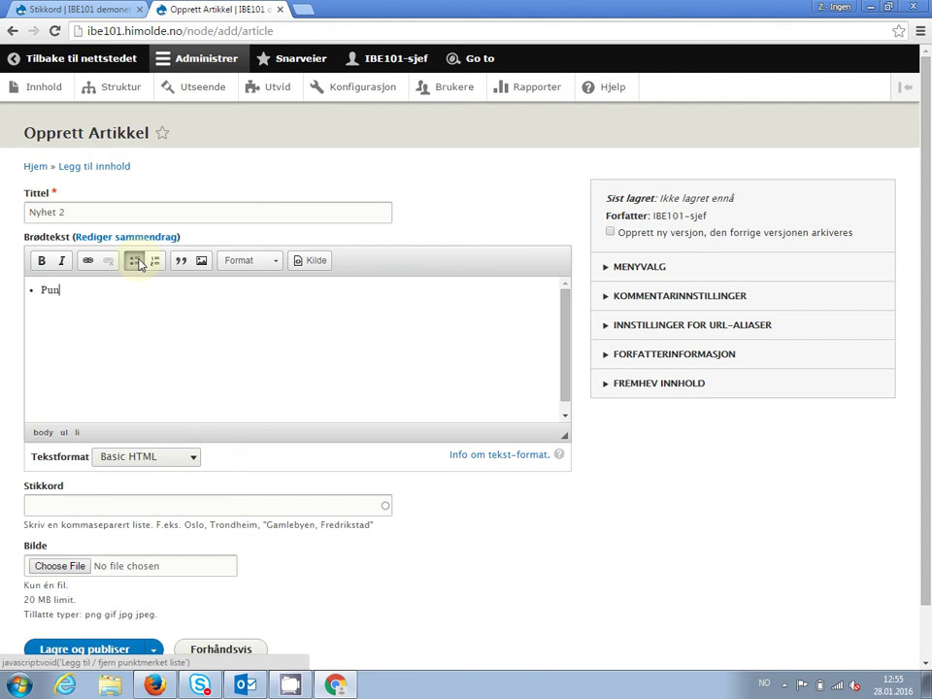
key("BackSpace")
type("t 1")
key("Return")
type("2")
key("Return")
type("3")
key("Return")
Step: Tag the article with the existing terms molde and ibe101, then save and publish it
left_click(137, 505)
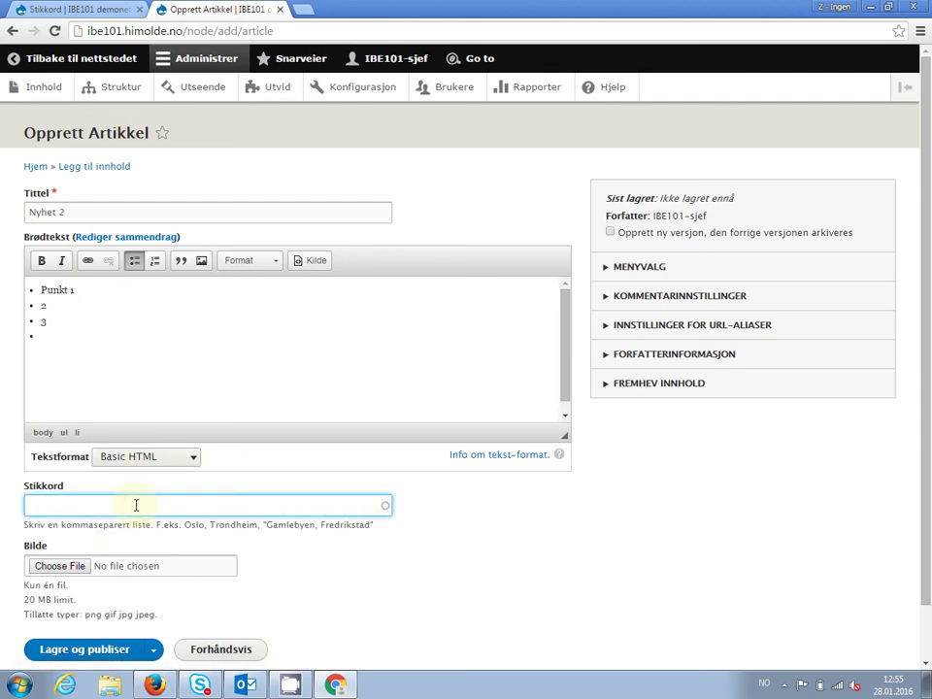
type("mol")
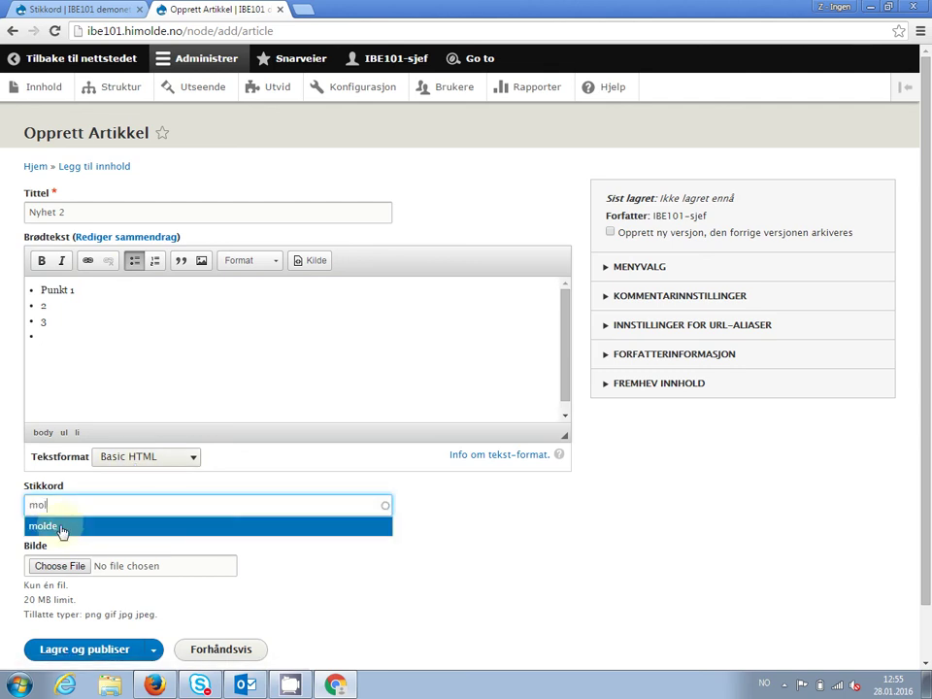
left_click(60, 529)
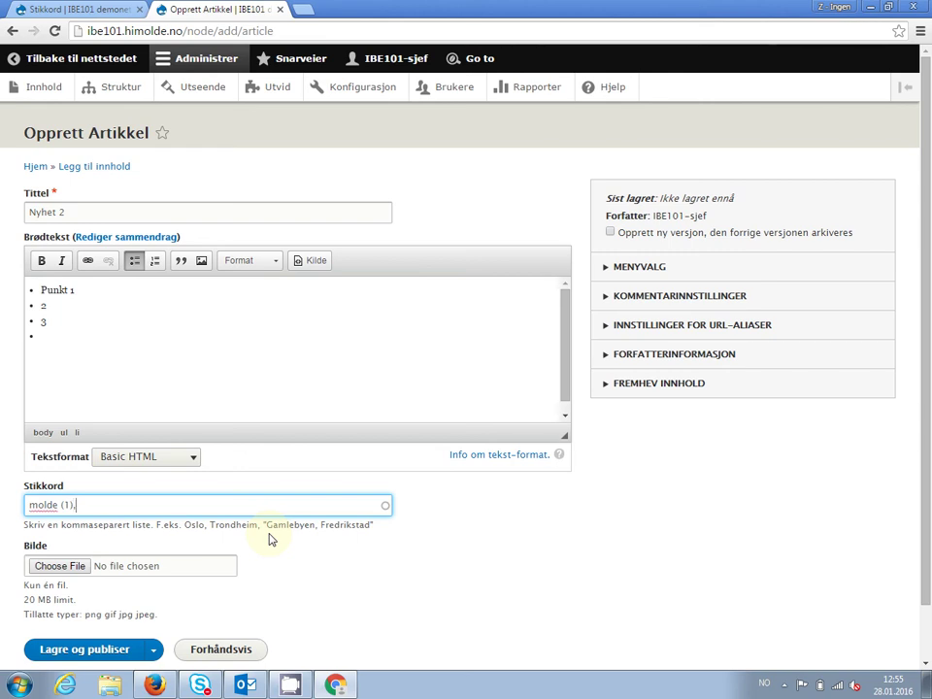
type(", ibe")
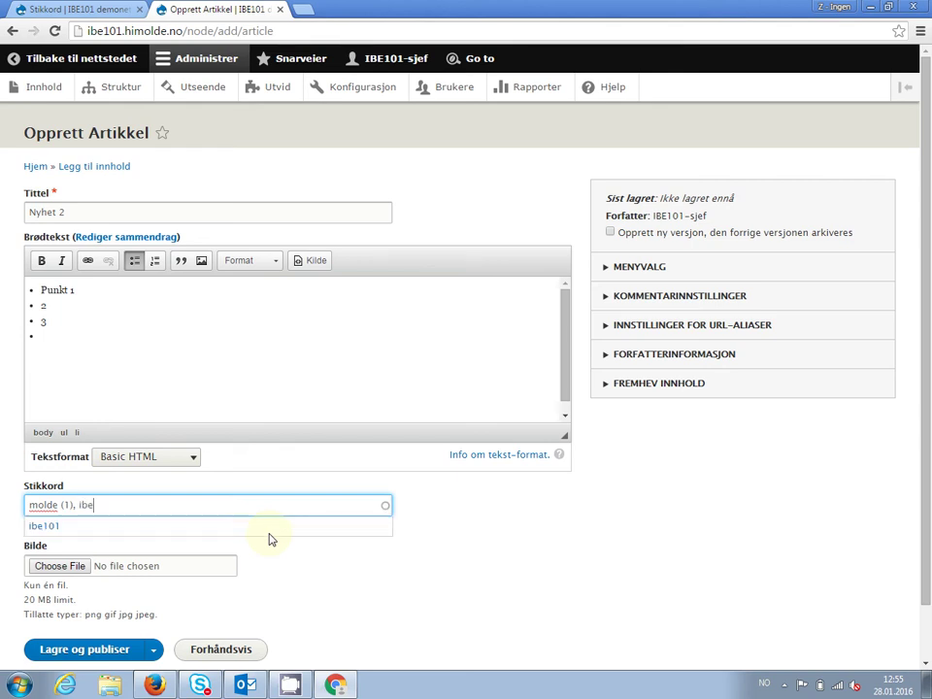
left_click(38, 525)
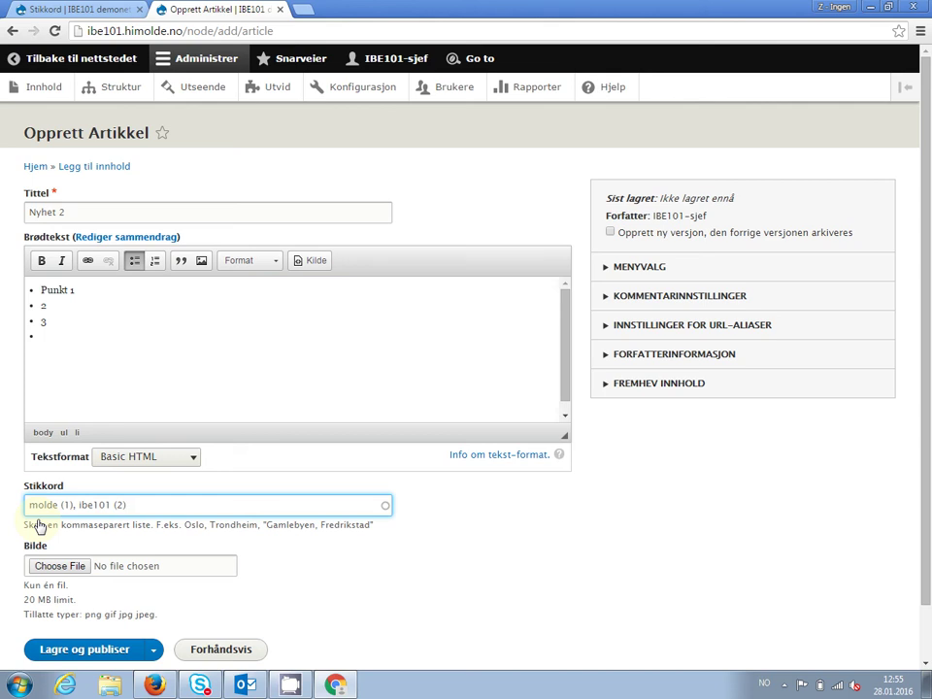
left_click(85, 648)
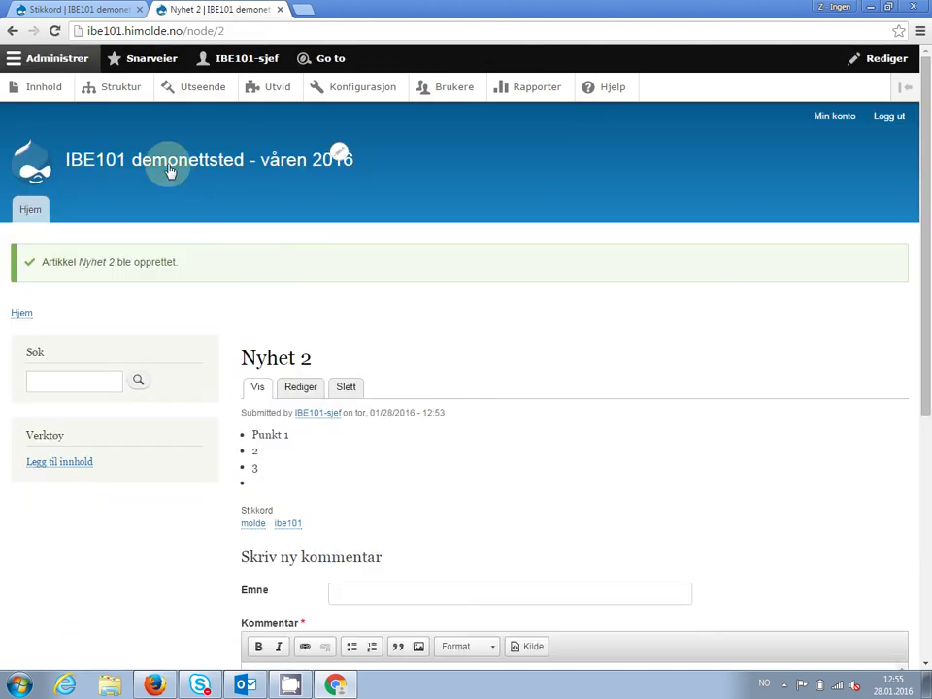
Step: View the site's front page, then open the display settings of the Artikkel content type and point out the Disabled section
left_click(168, 170)
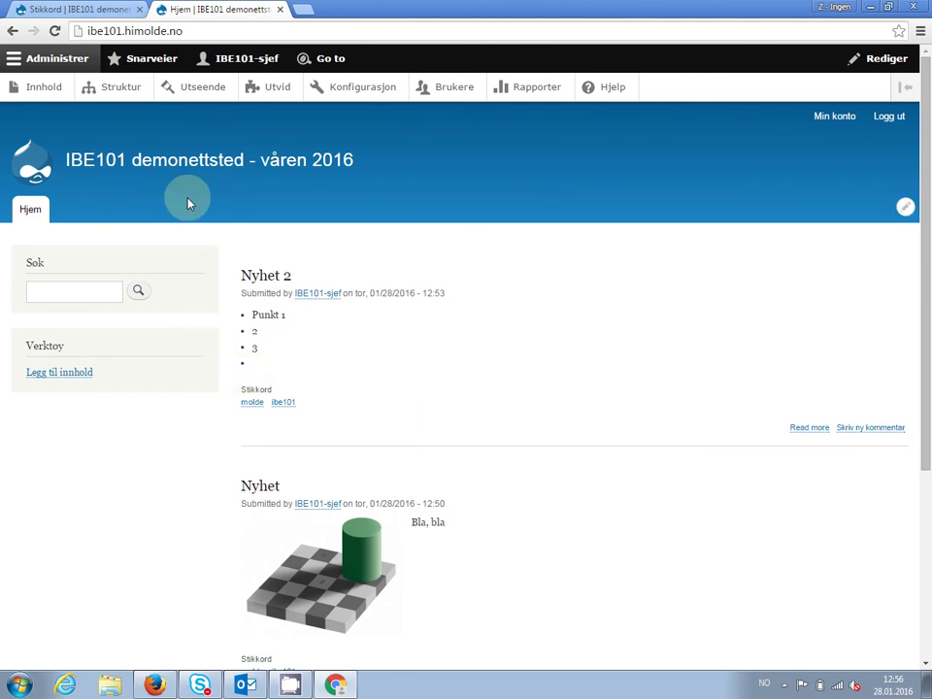
left_click(110, 95)
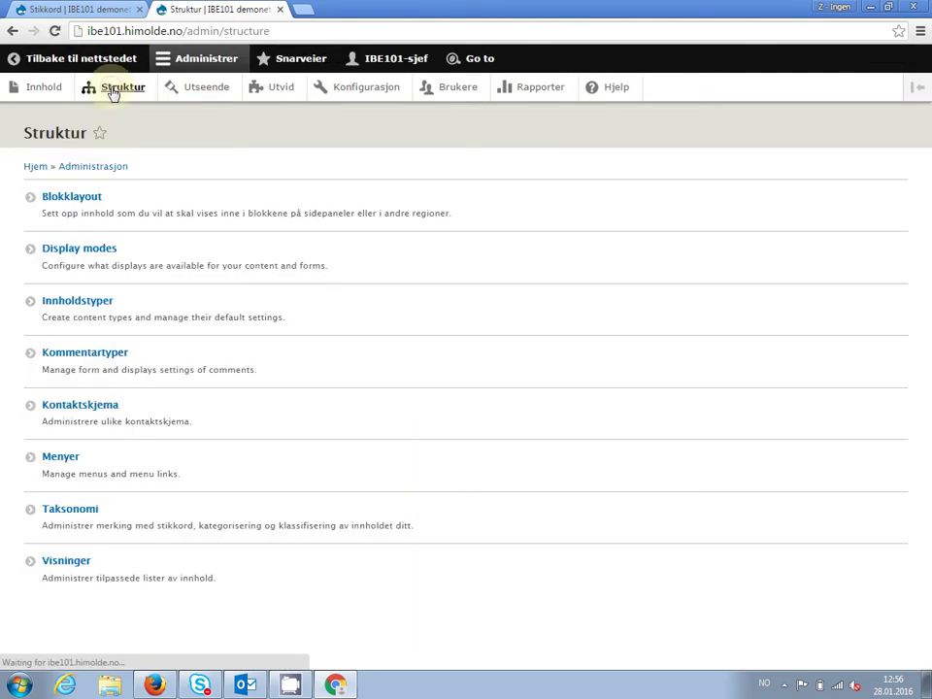
left_click(81, 307)
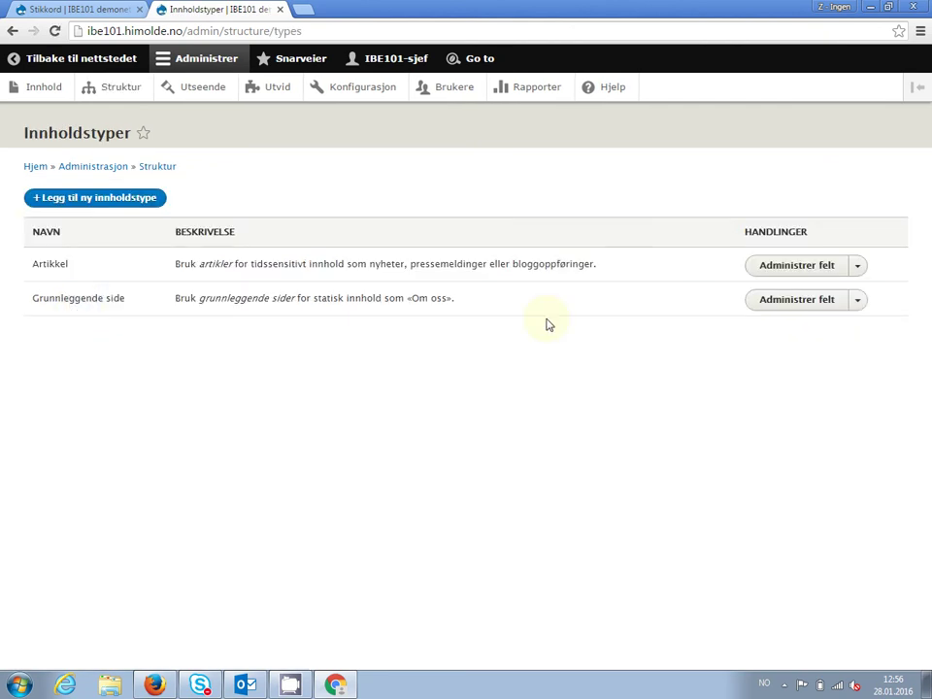
left_click(858, 268)
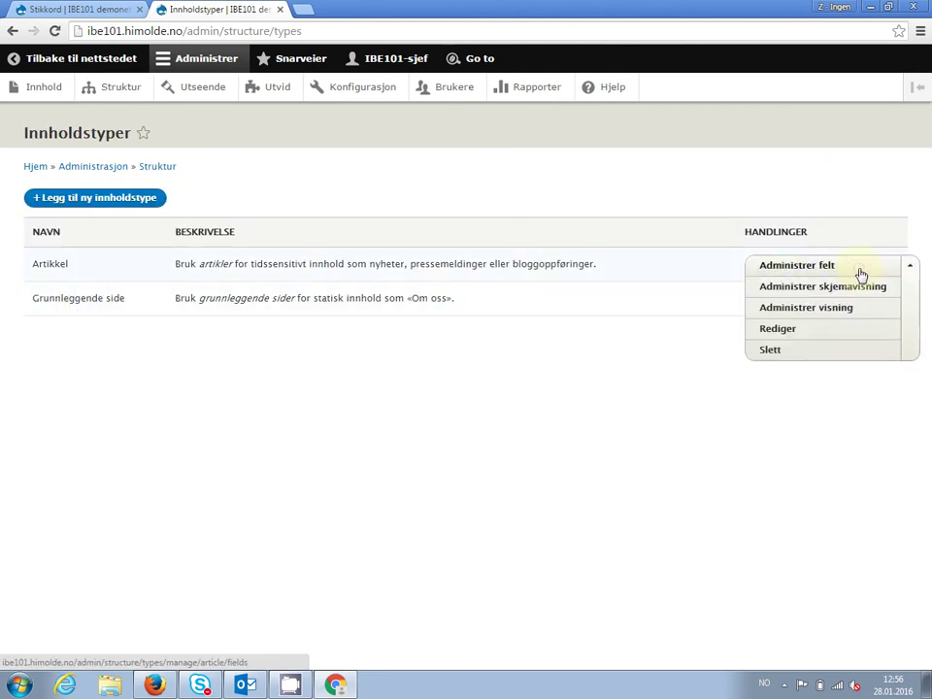
left_click(819, 313)
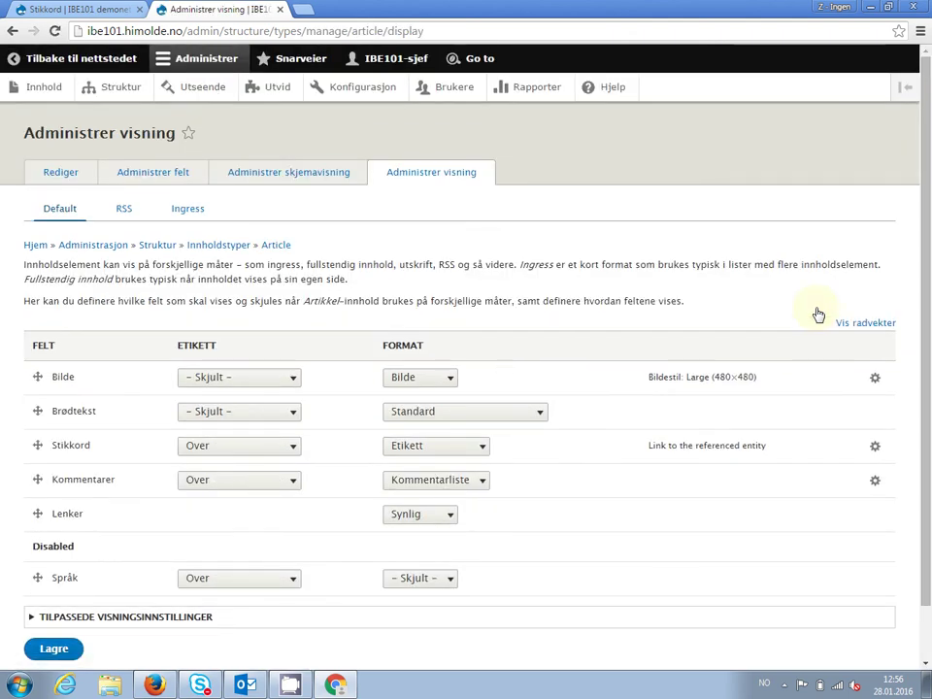
double_click(56, 545)
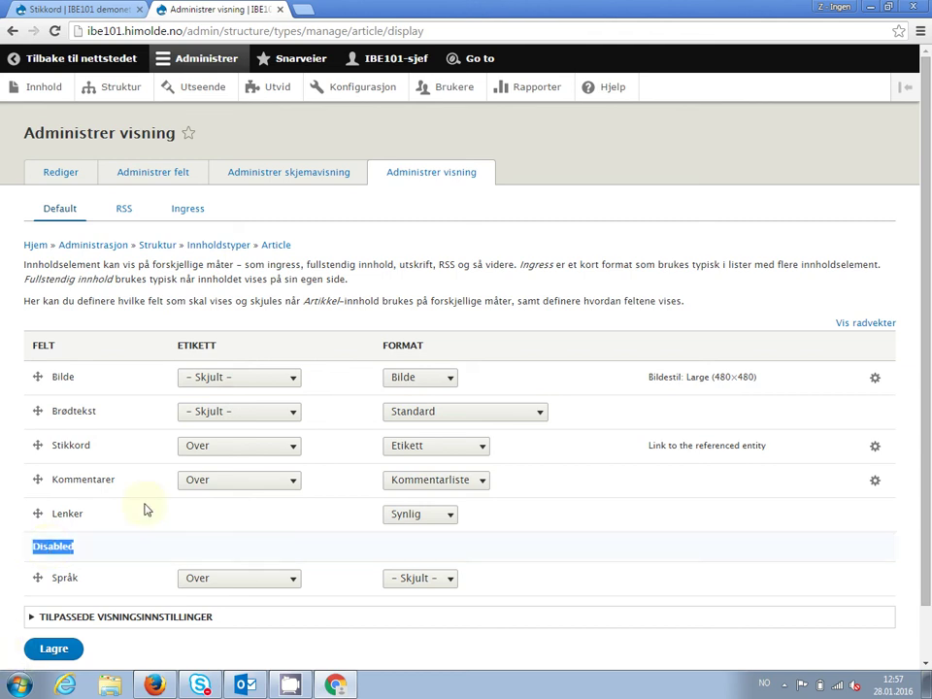
Step: In Artikkel's Default display, move the Stikkord field above Bilde, set its label to Integrert, and save
left_click_drag(35, 444, 34, 379)
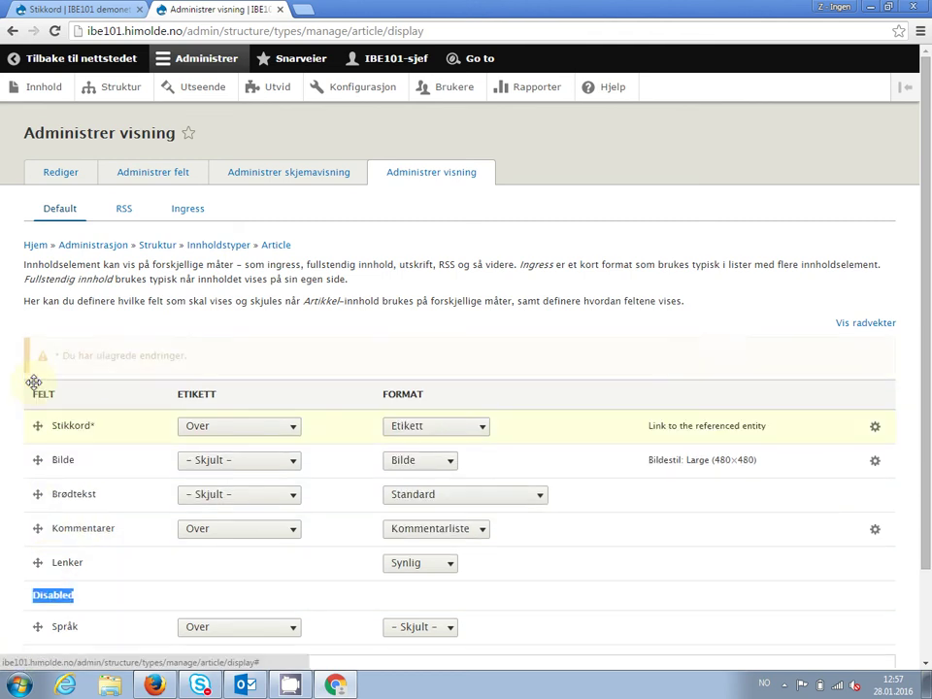
left_click(289, 428)
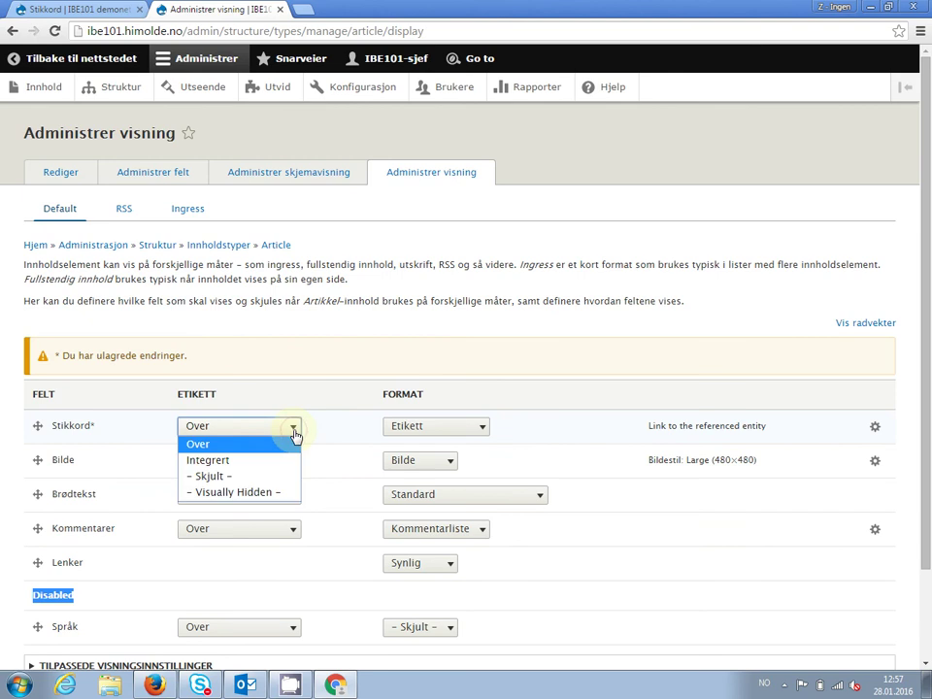
left_click(244, 460)
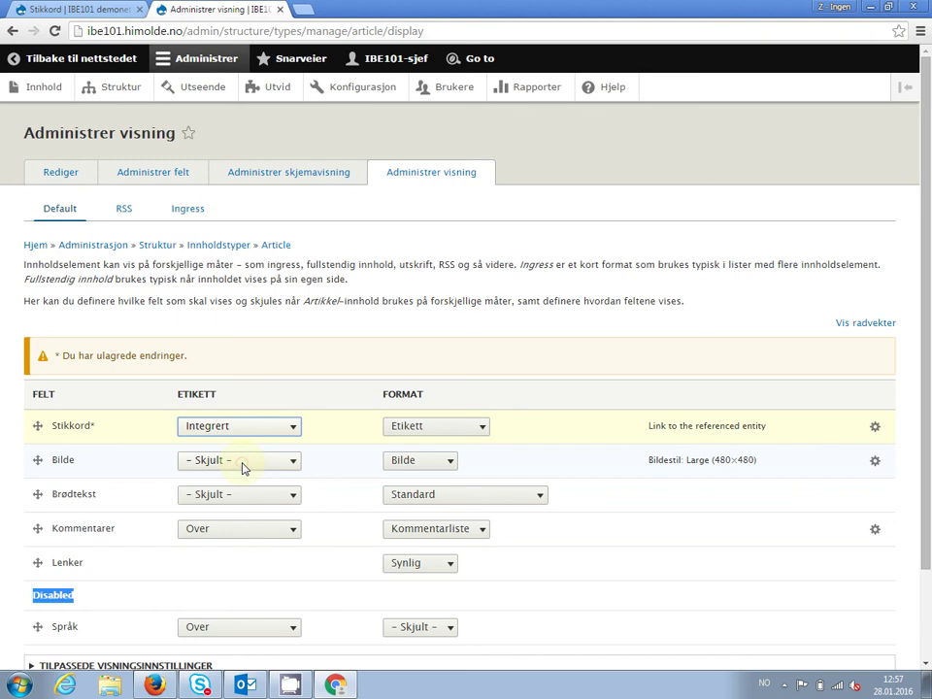
scroll(915, 427, "down", 1)
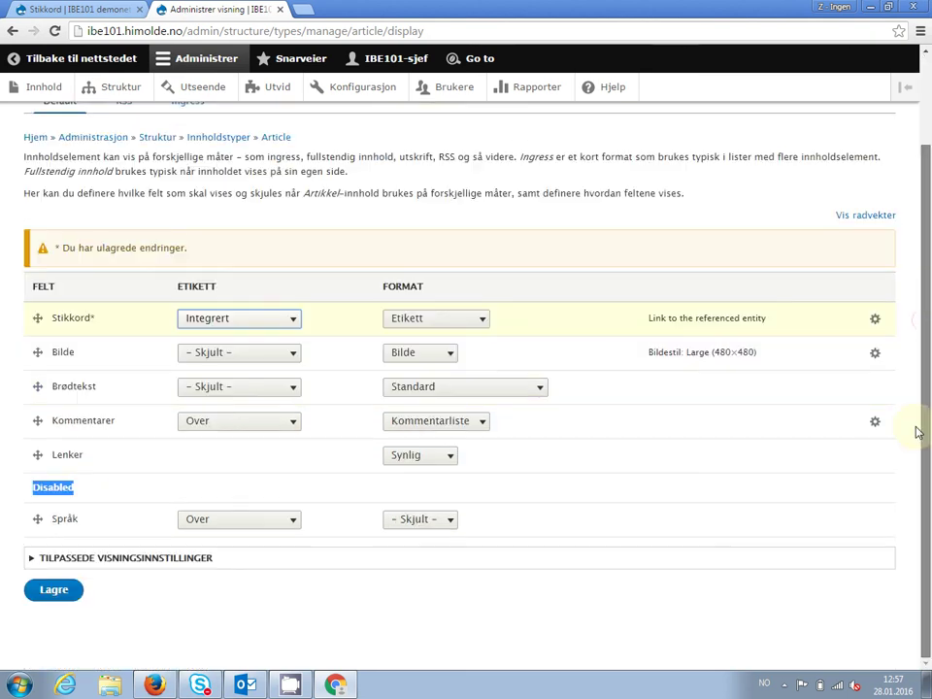
left_click(56, 594)
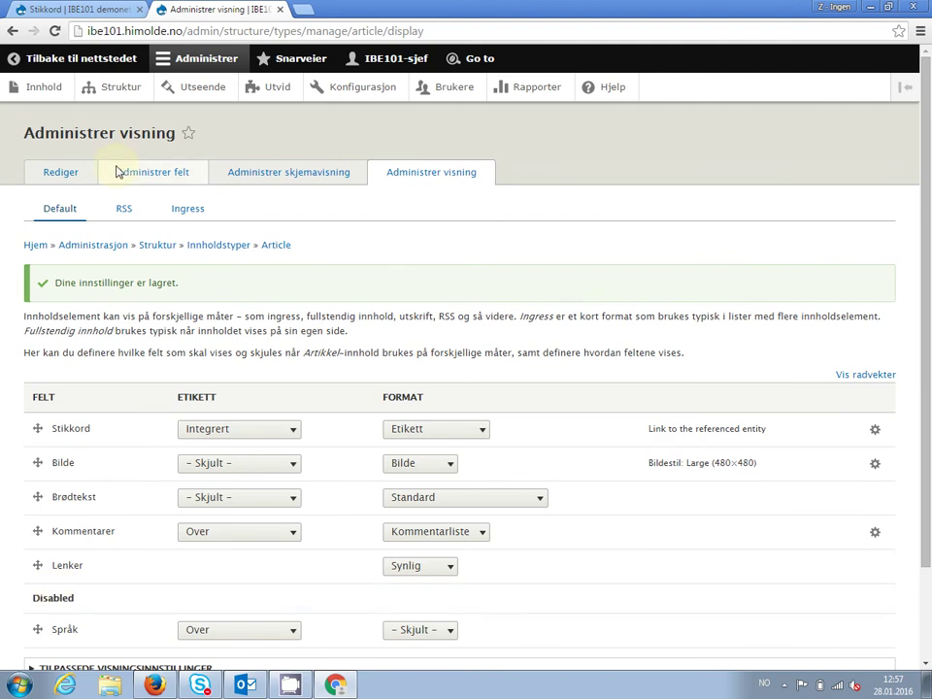
Step: Open the site's front page in the other tab and check where the articles' tags are placed
left_click(97, 11)
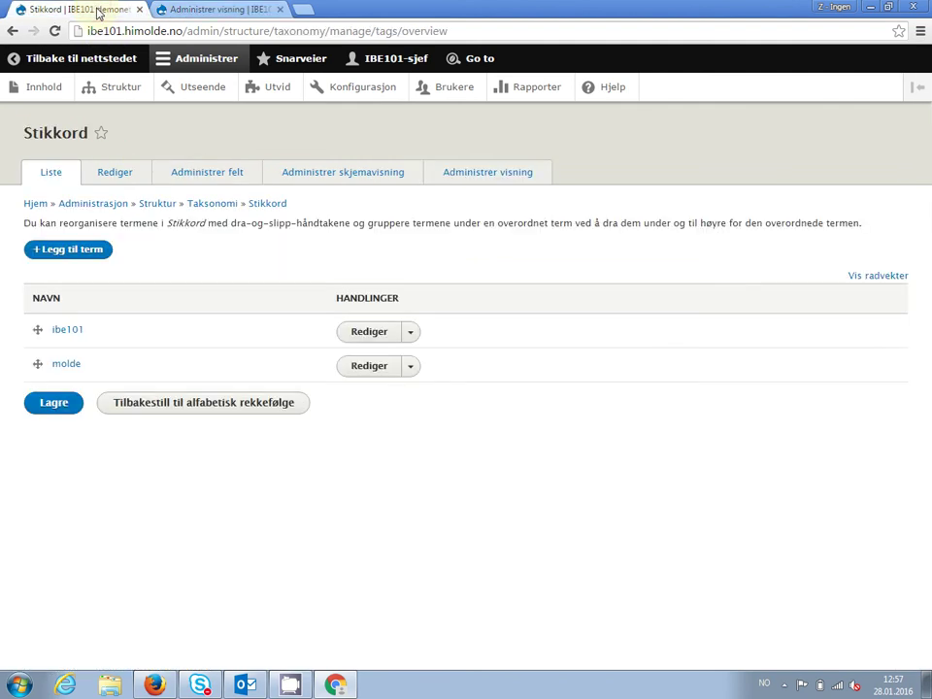
left_click(59, 60)
mouse_move(560, 356)
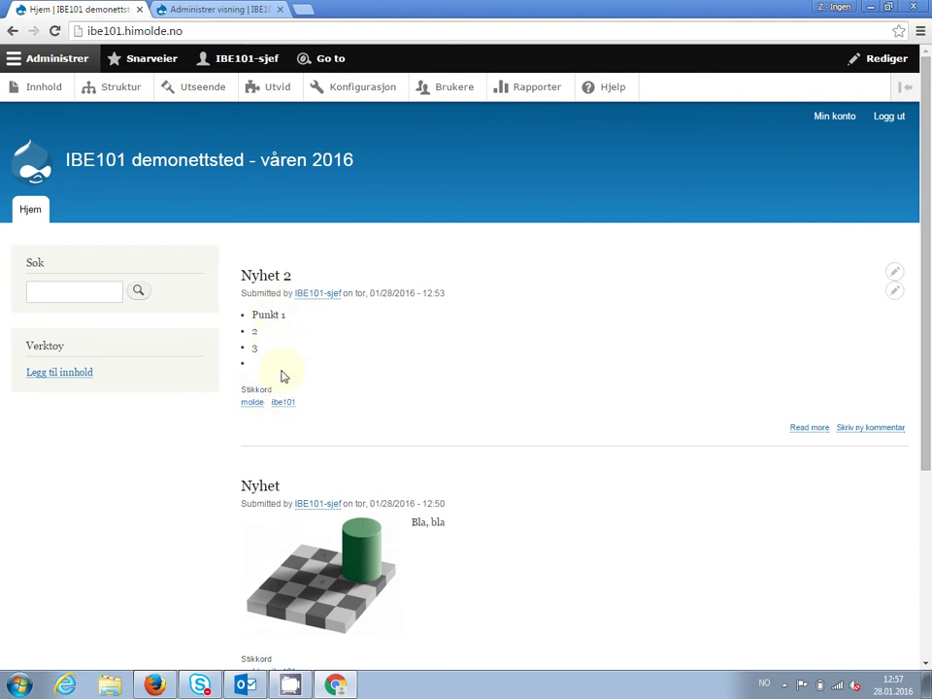
Step: In Artikkel's Ingress display, move Stikkord above Bilde, set its label to Integrert and save, then reload the front page in the other tab
left_click(224, 12)
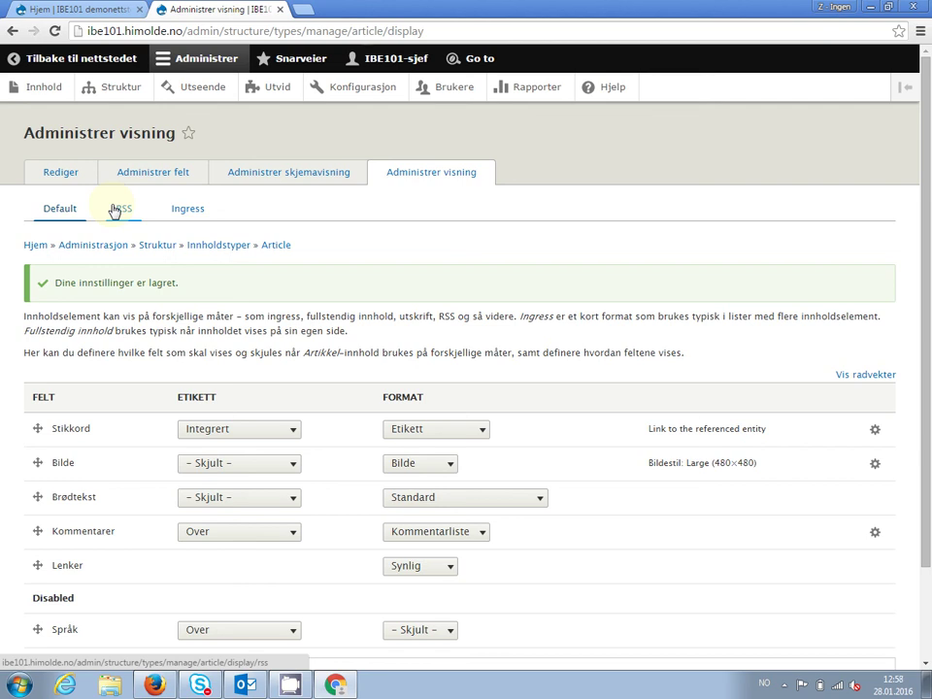
left_click(186, 213)
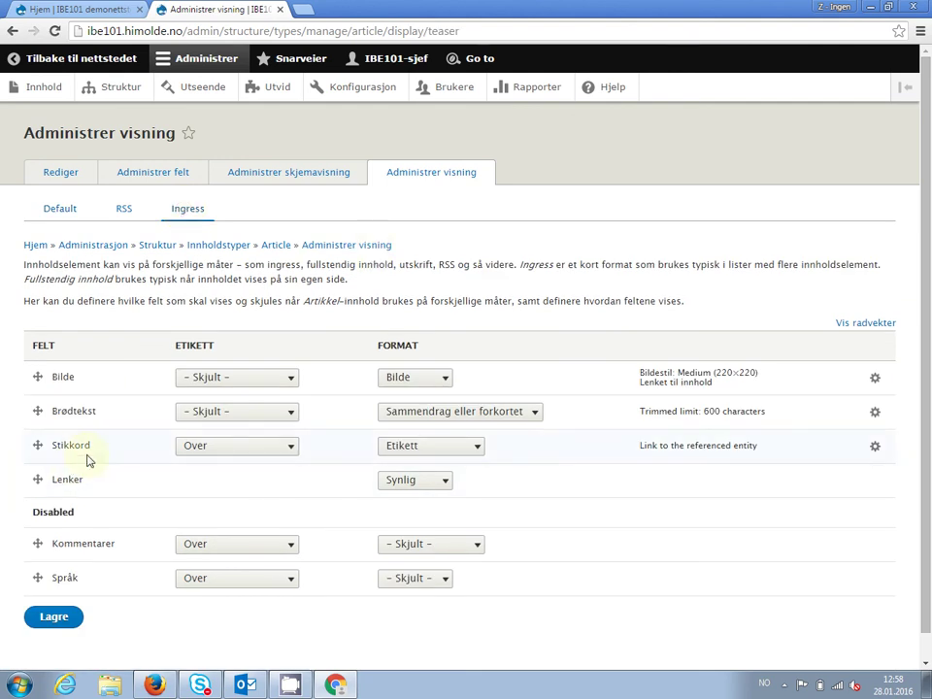
left_click_drag(36, 446, 33, 385)
left_click(289, 427)
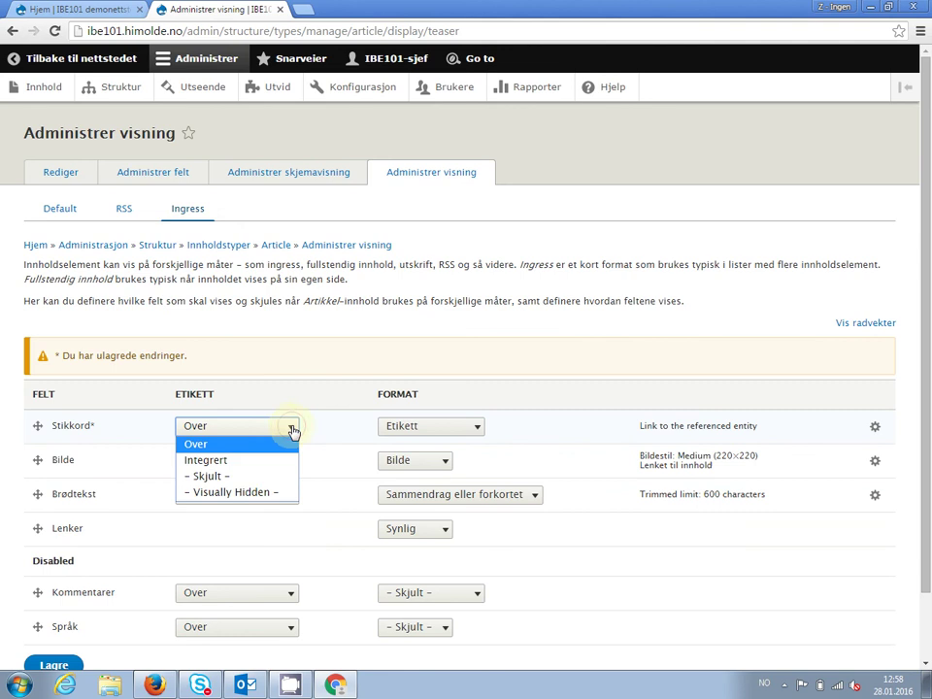
left_click(235, 462)
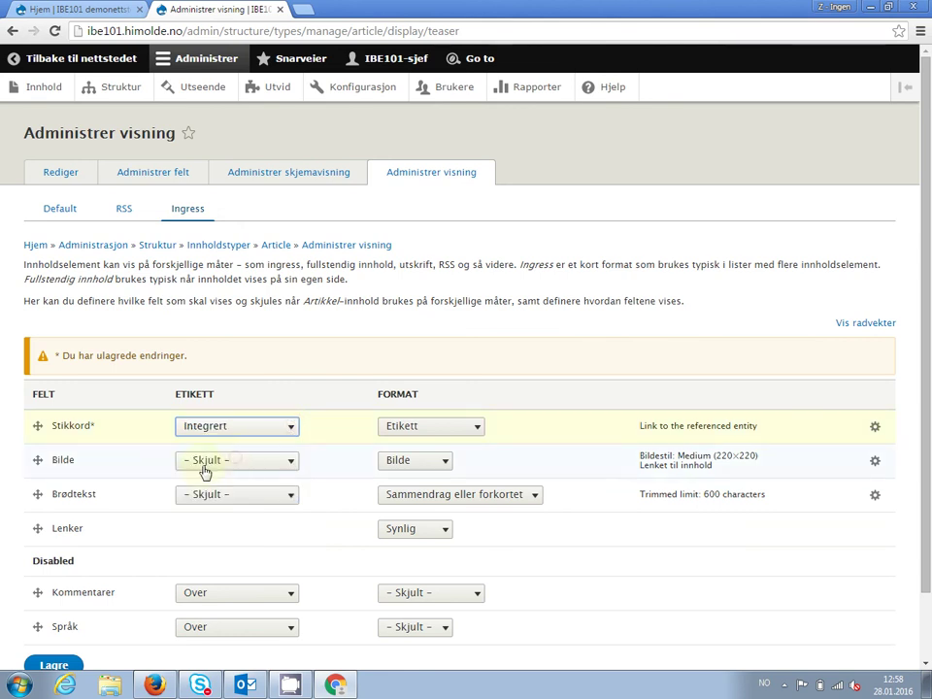
left_click(54, 665)
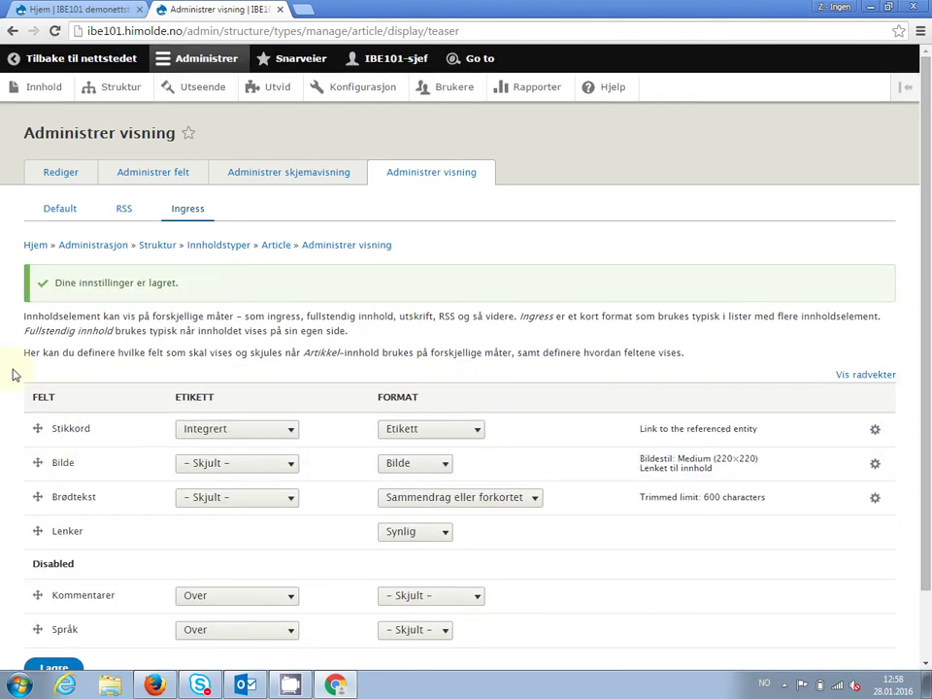
left_click(44, 9)
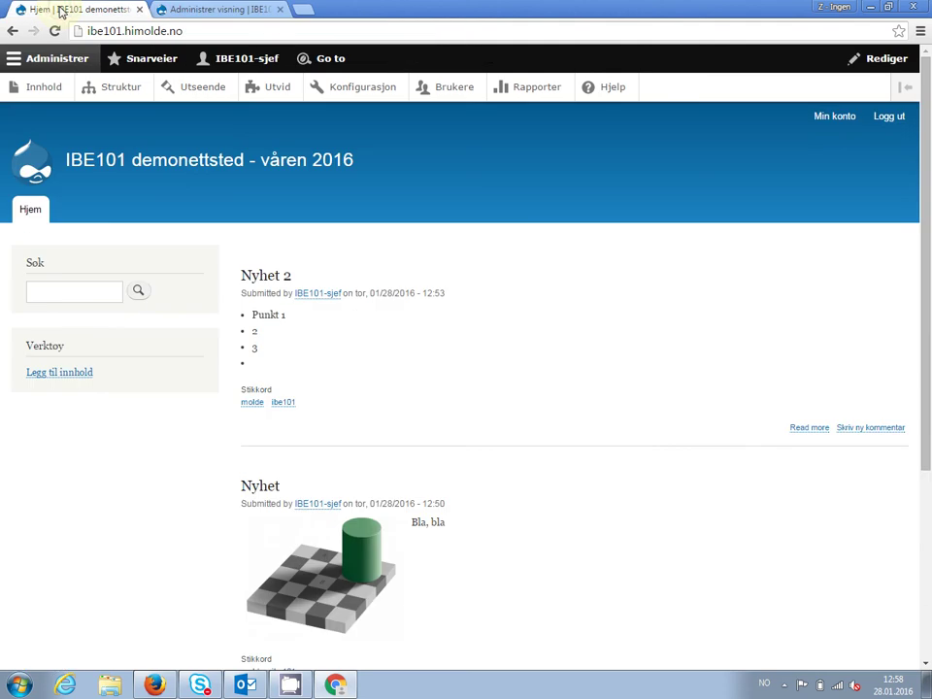
key("F5")
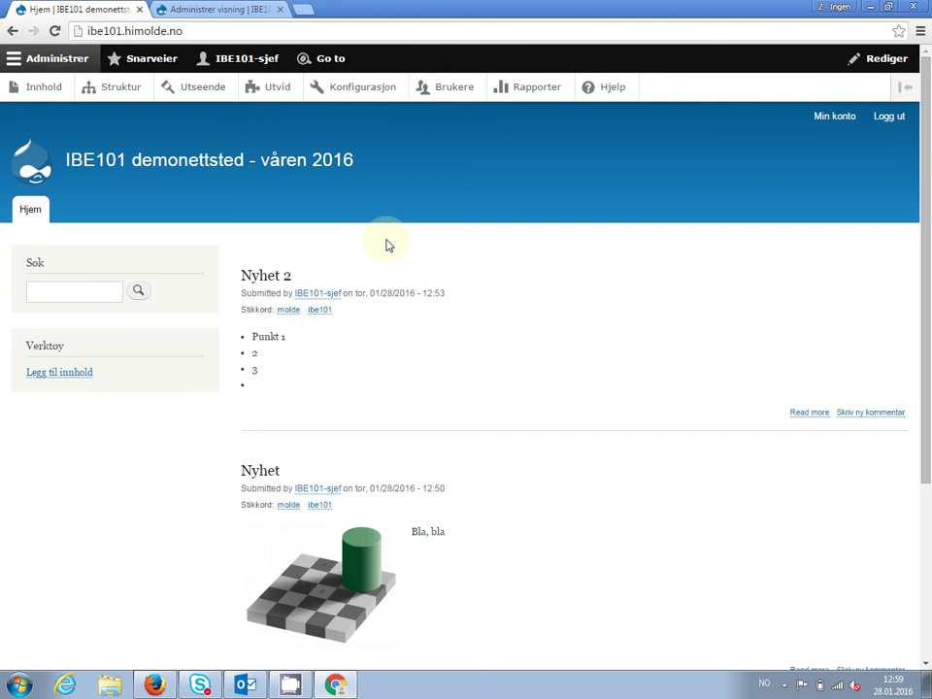
Step: Open the edit settings of the Artikkel content type and review its submission form, publishing and language options
left_click(209, 12)
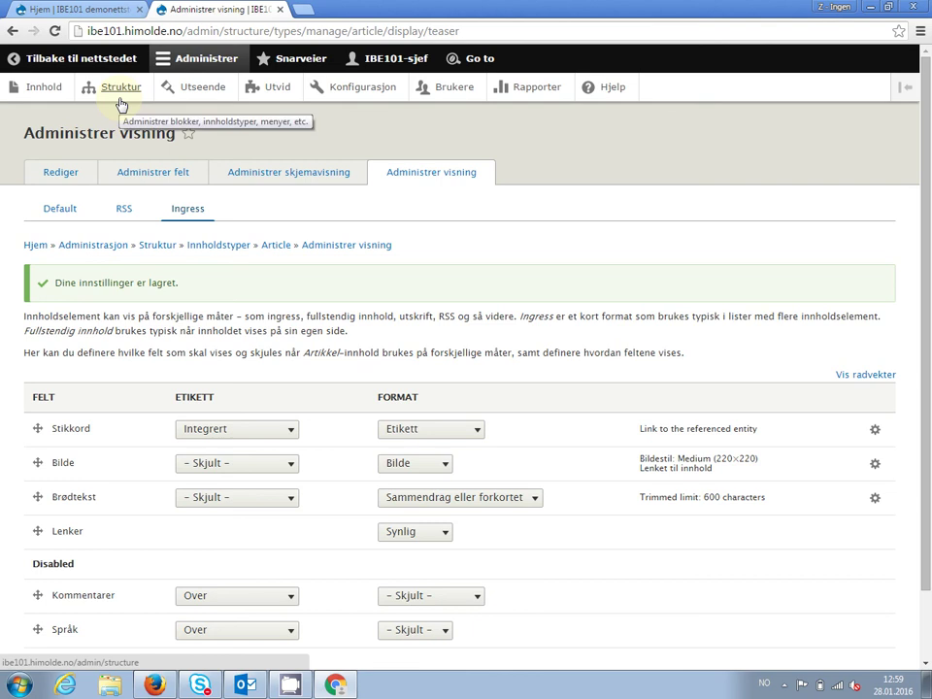
left_click(61, 177)
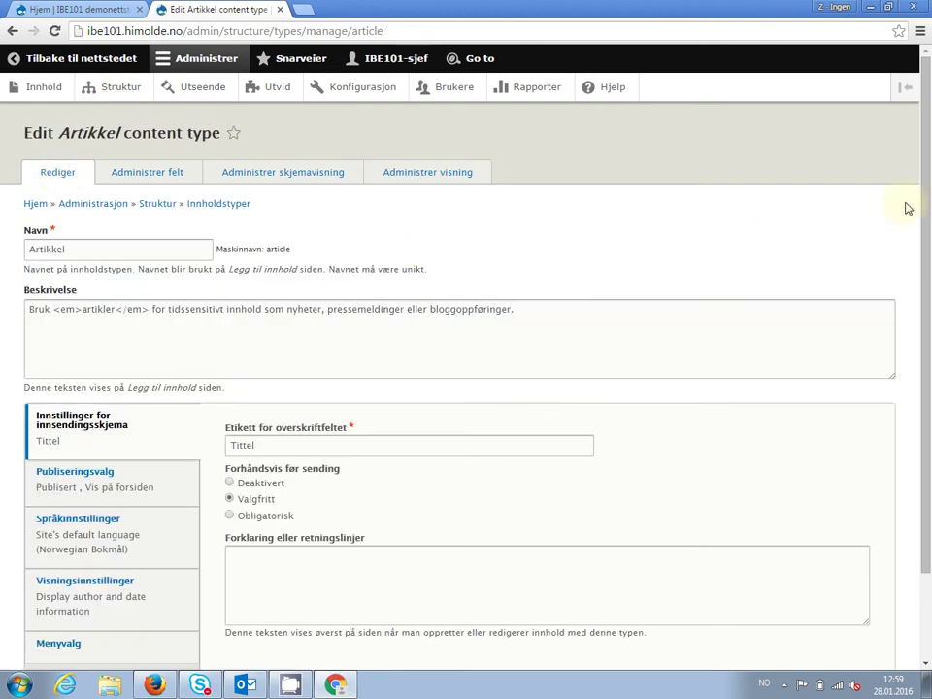
mouse_move(927, 184)
left_mouse_down()
mouse_move(926, 200)
mouse_move(924, 187)
left_mouse_up()
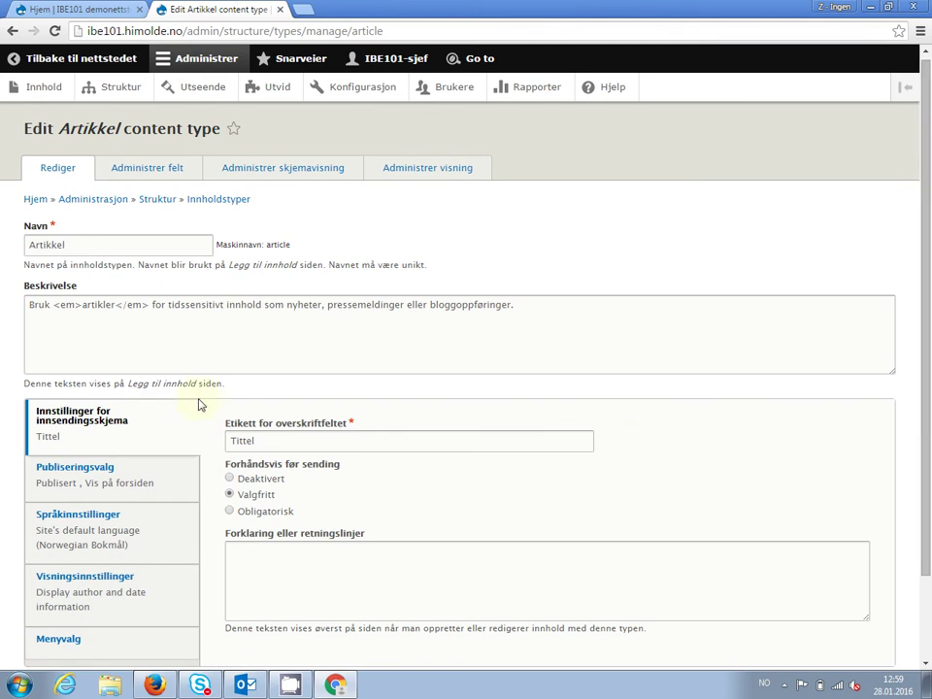
left_click(93, 471)
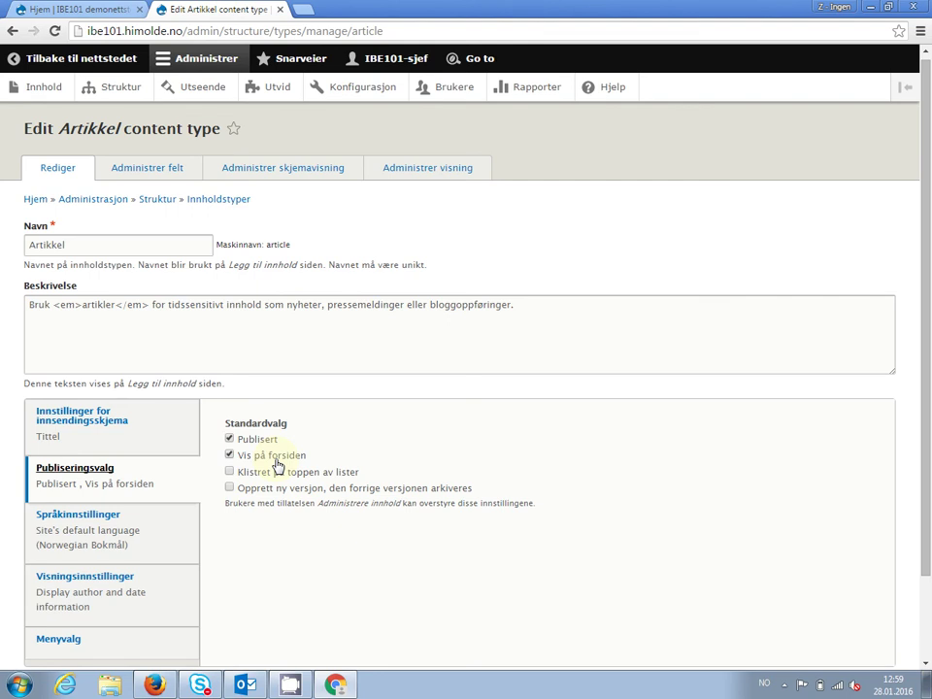
left_click(97, 530)
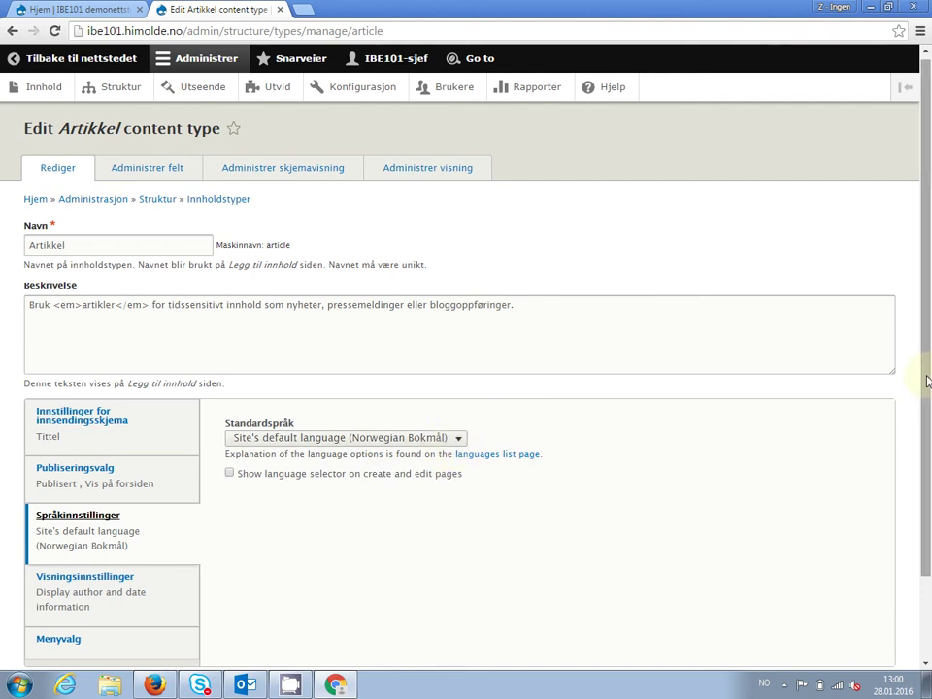
Step: Turn off author and date information for the Artikkel content type, review its menu options, save, and check the site's front page
scroll(403, 516, "down", 2)
left_click(91, 511)
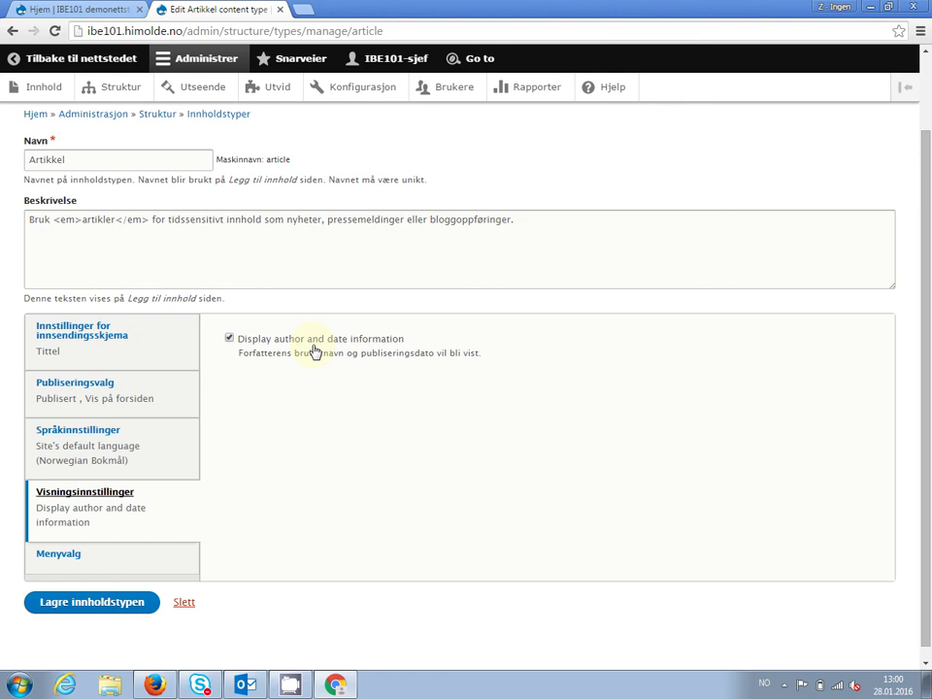
left_click(229, 339)
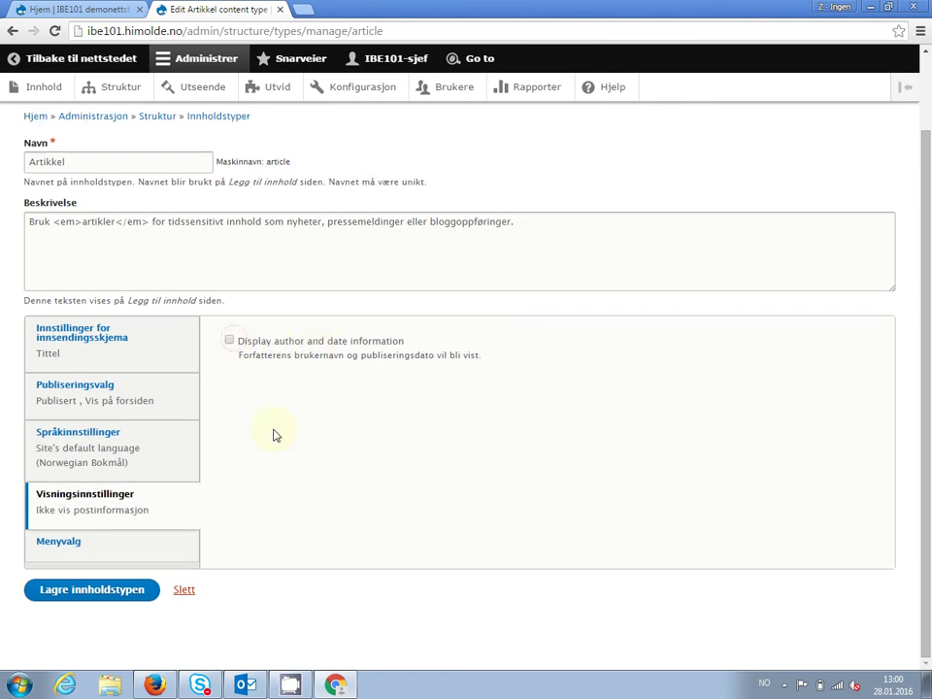
left_click(68, 543)
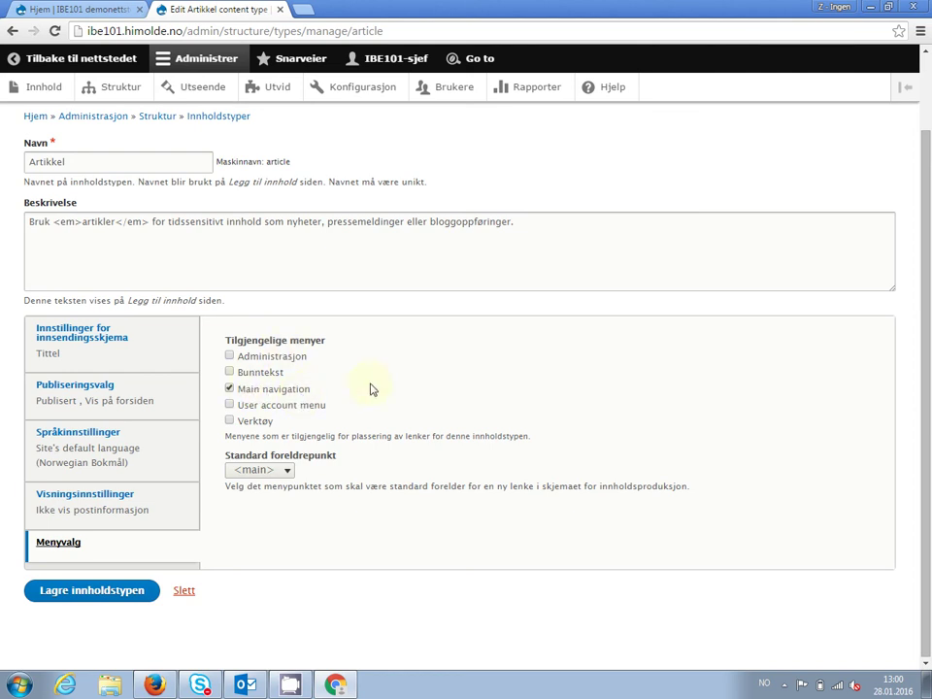
left_click(92, 591)
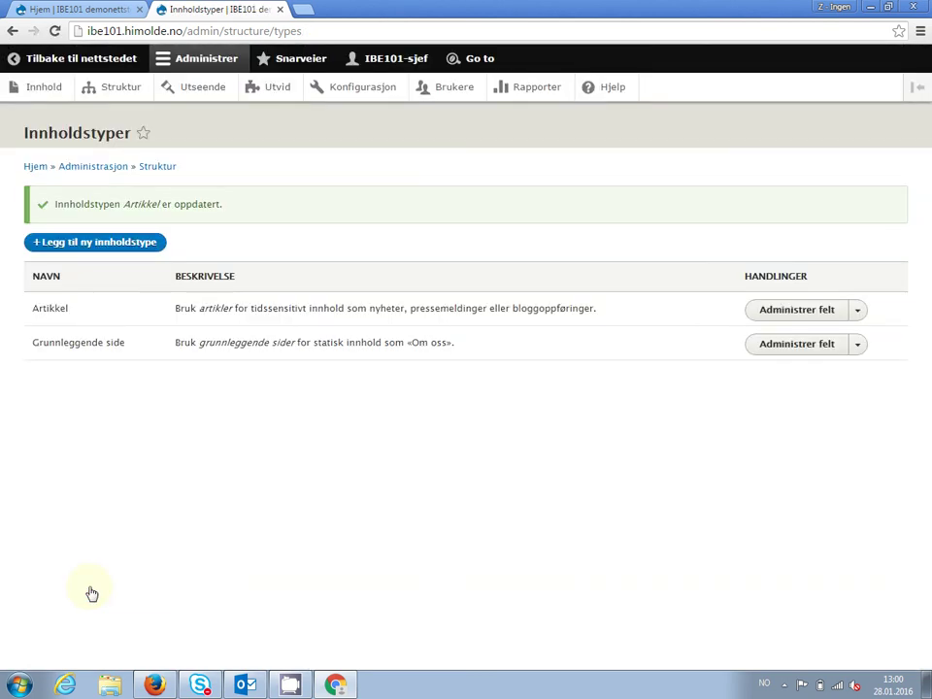
left_click(82, 10)
left_click(184, 166)
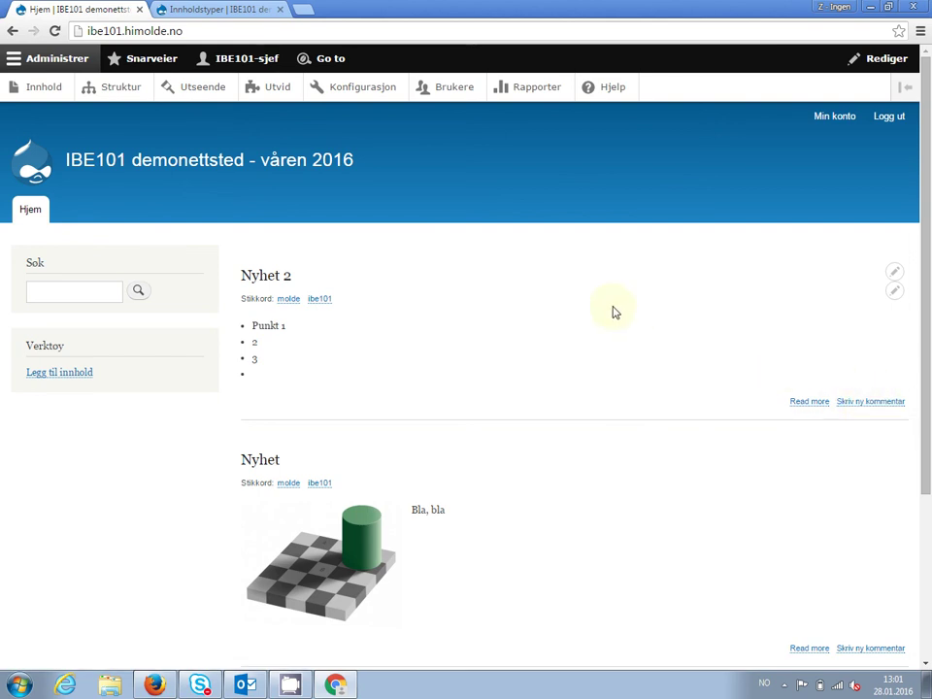
Step: In the Artikkel content type's fields, set the default value of Kommentarer to Stengt and save the settings
left_click(225, 11)
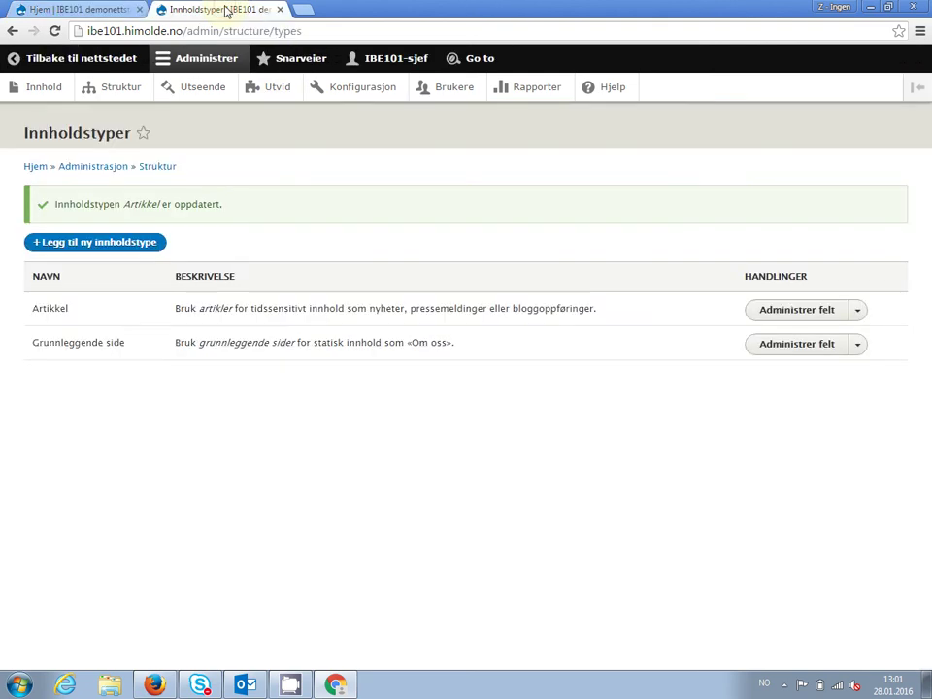
left_click(859, 313)
left_click(790, 382)
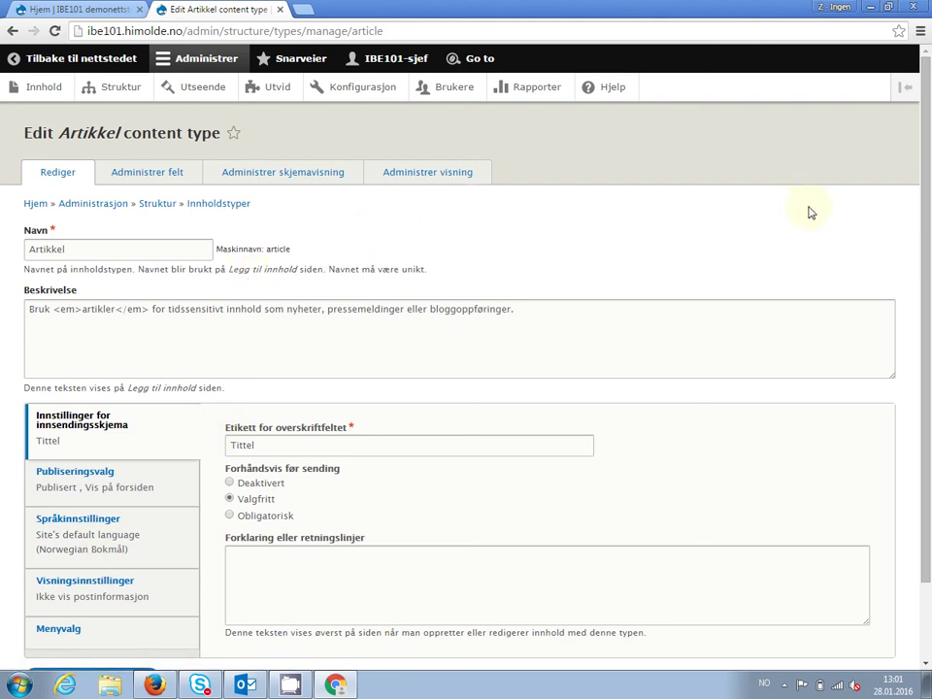
scroll(922, 215, "down", 1)
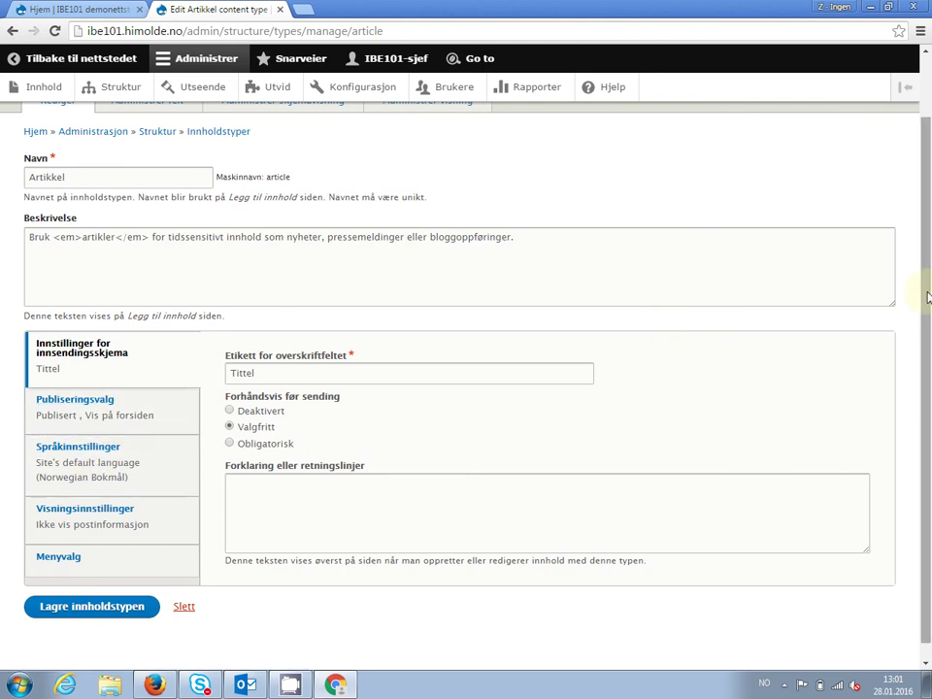
scroll(927, 296, "up", 1)
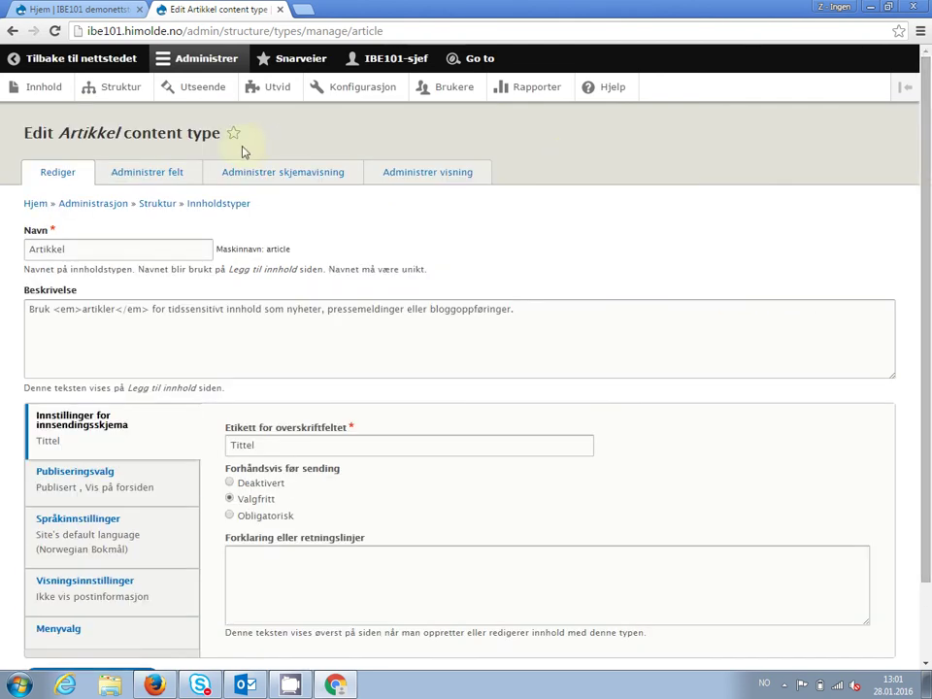
left_click(152, 178)
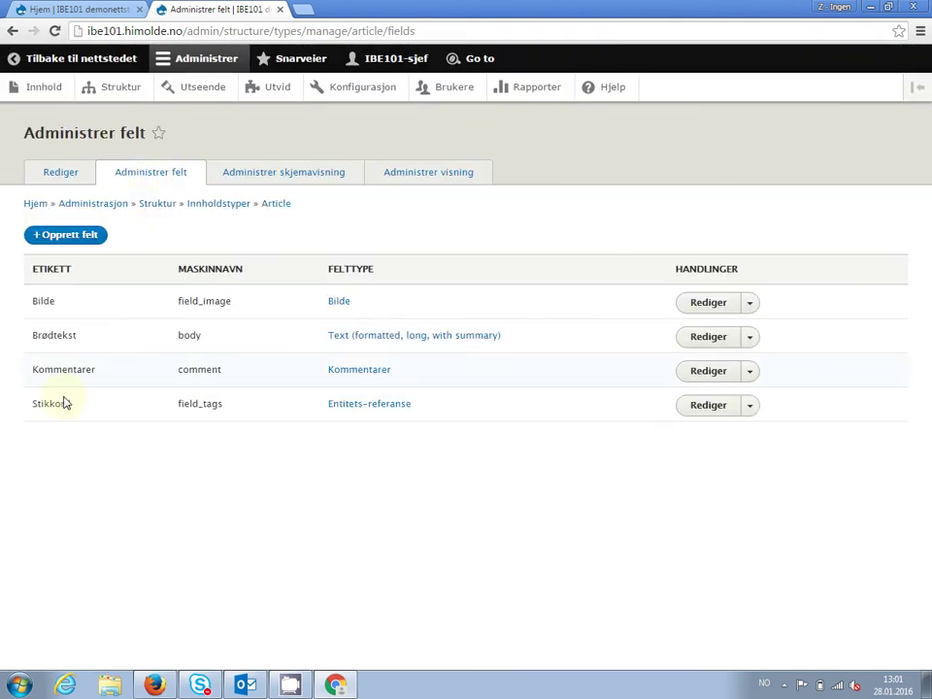
left_click(748, 381)
left_click(709, 379)
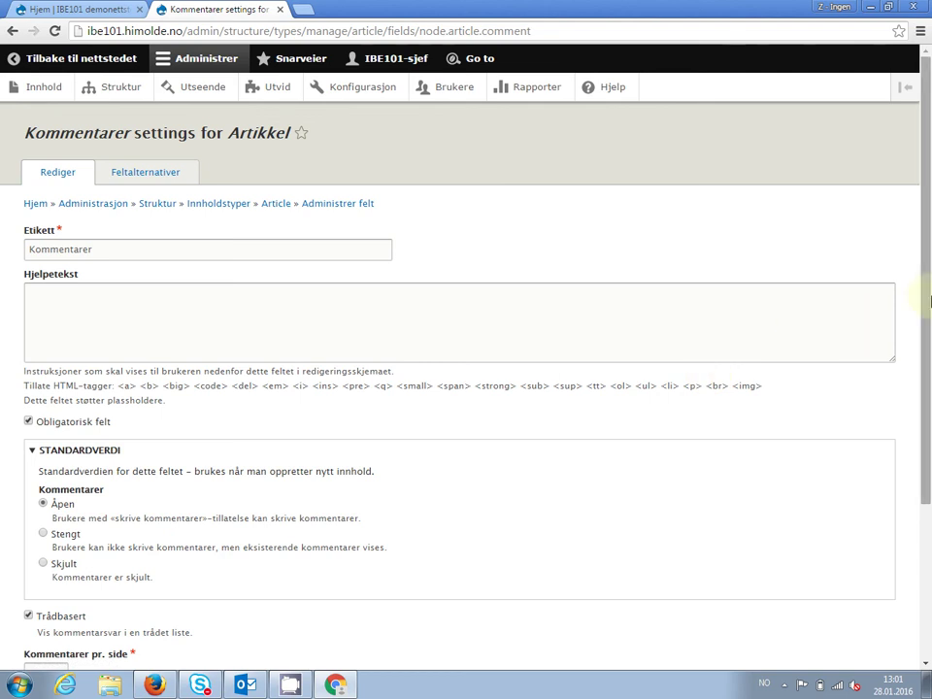
left_click_drag(929, 301, 924, 374)
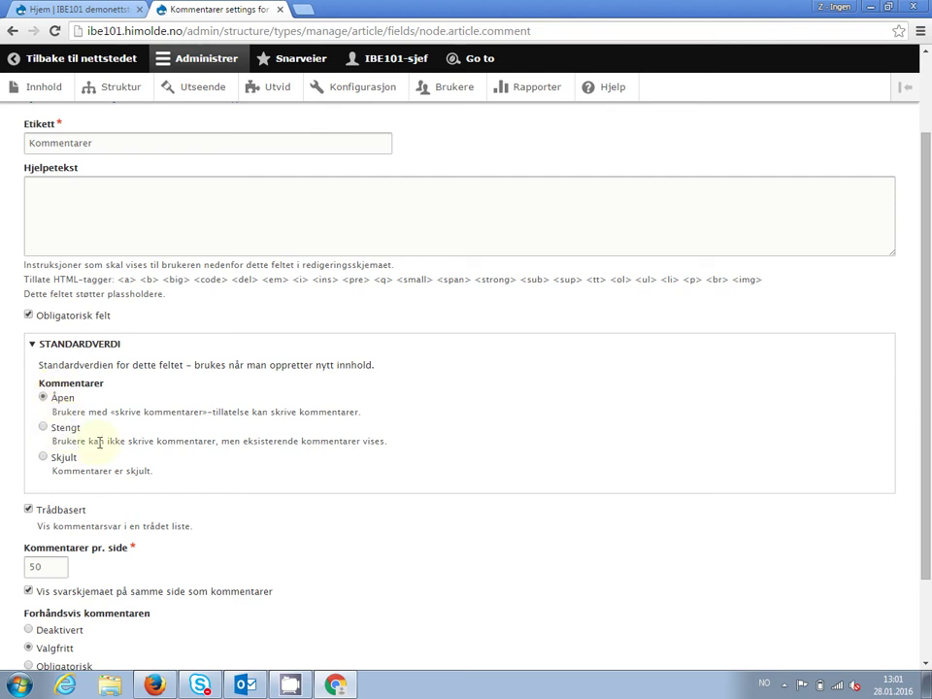
left_click(43, 429)
scroll(917, 408, "down", 3)
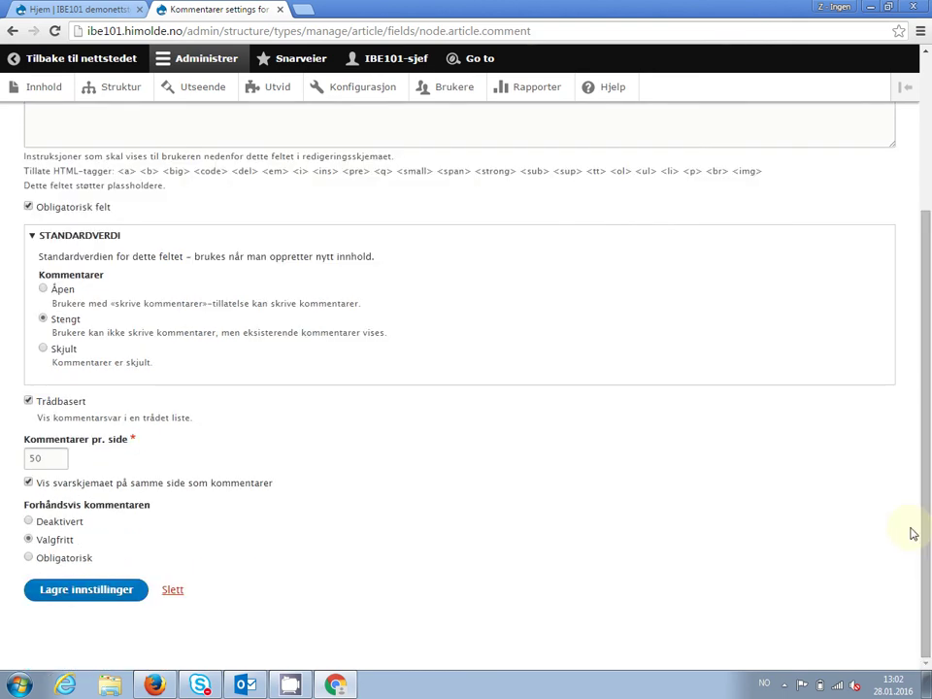
left_click(77, 589)
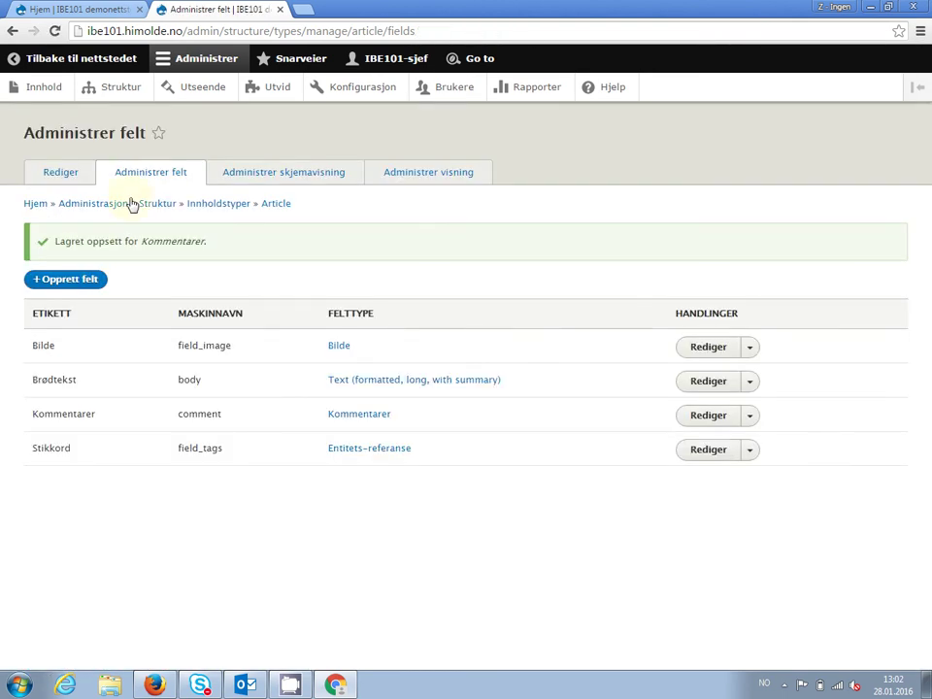
Step: Reload the front page and open Nyhet 2's comment form to check whether the existing article still accepts comments
left_click(79, 10)
key("F5")
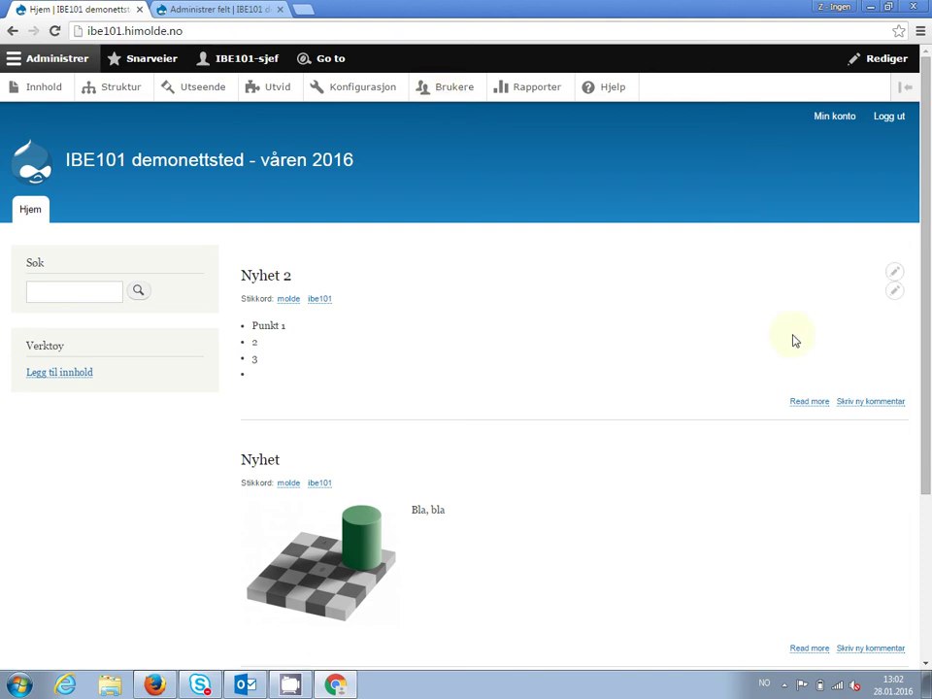
left_click(857, 409)
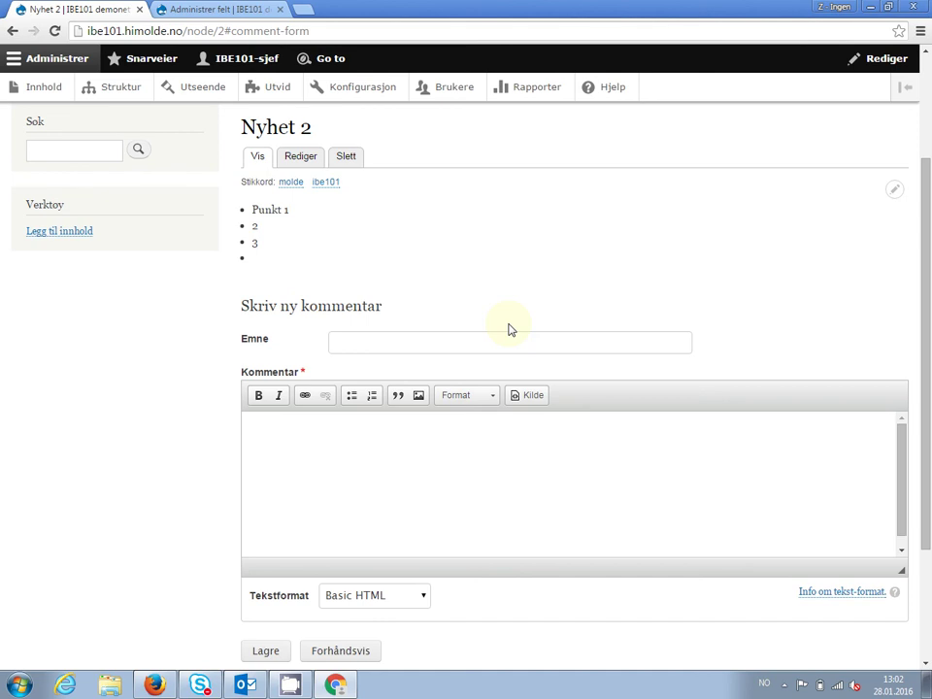
Step: Edit the article Nyhet 2, set its comments to Stengt, save, and check its links on the front page
left_click(301, 161)
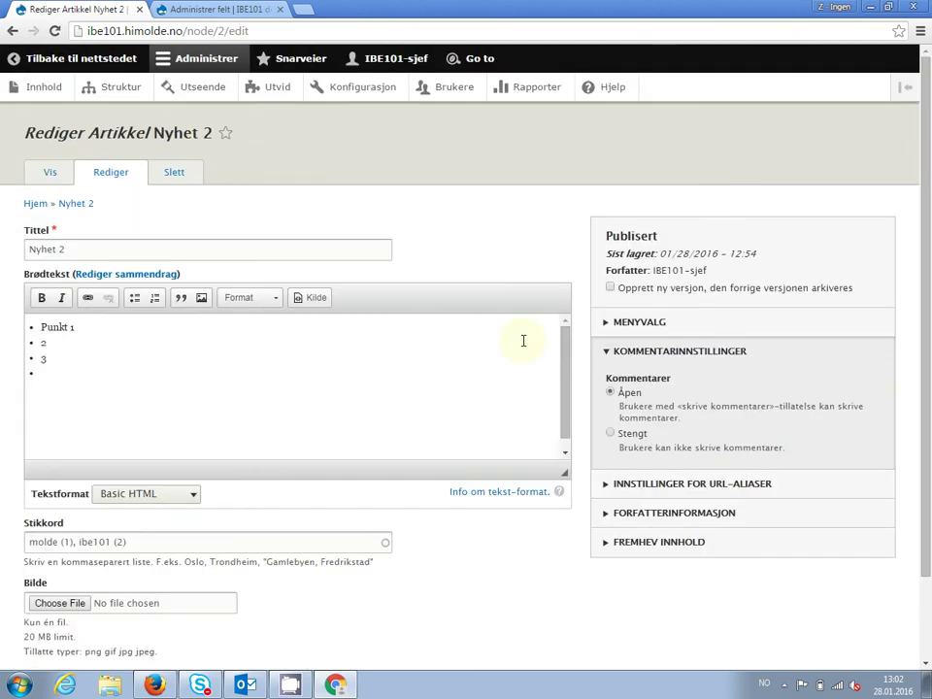
left_click(612, 433)
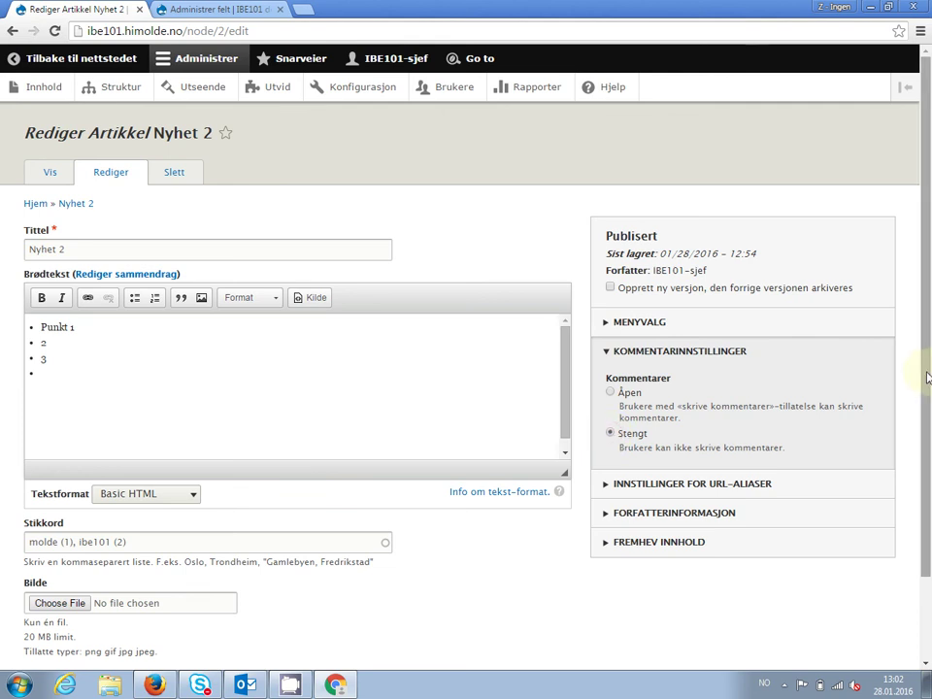
left_click_drag(927, 376, 919, 457)
left_click(107, 594)
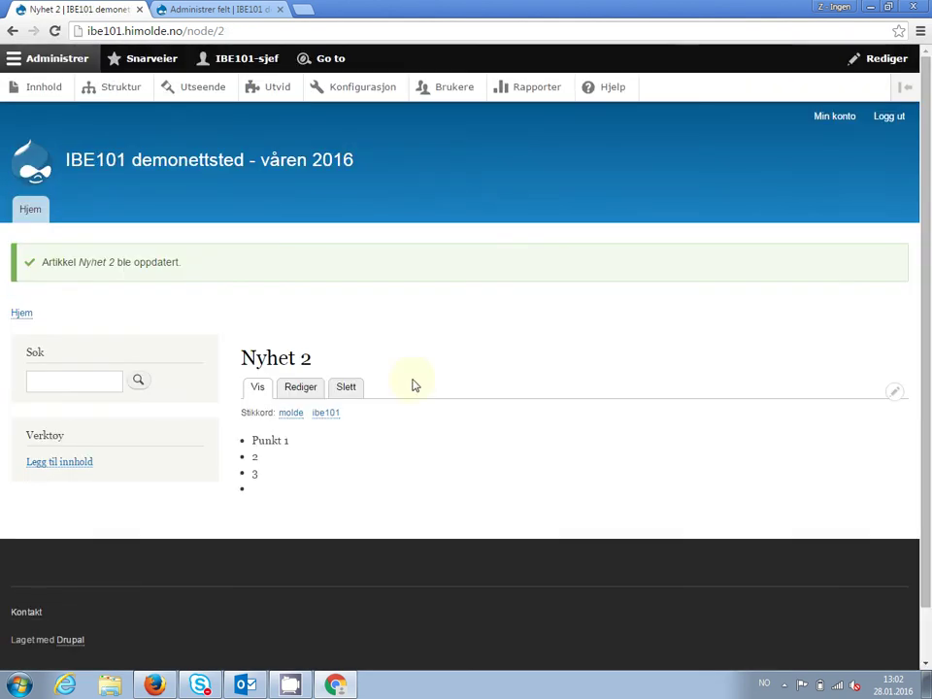
left_click(183, 167)
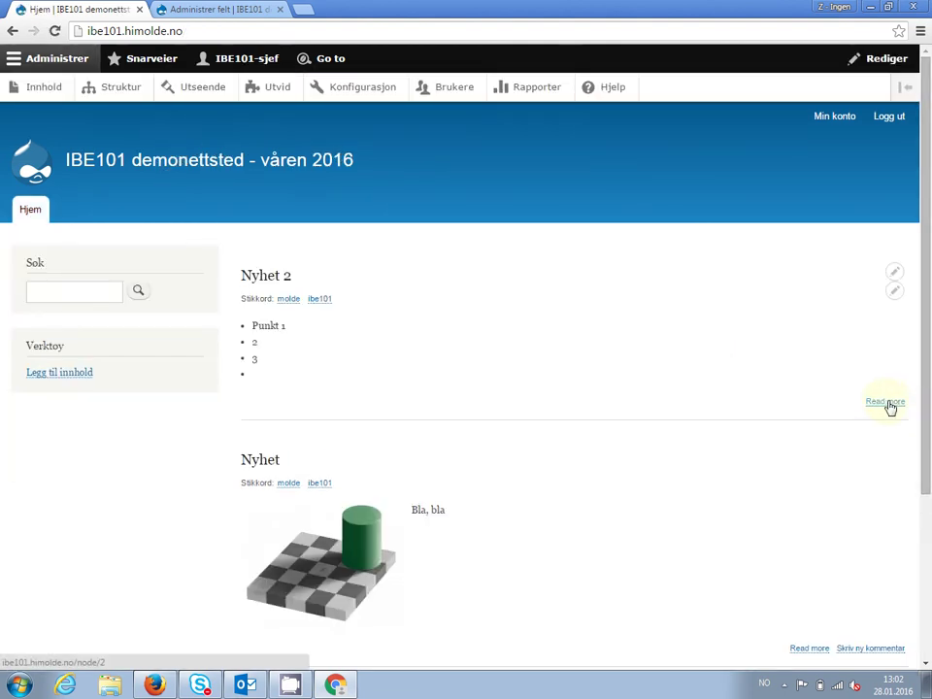
left_click_drag(923, 402, 923, 474)
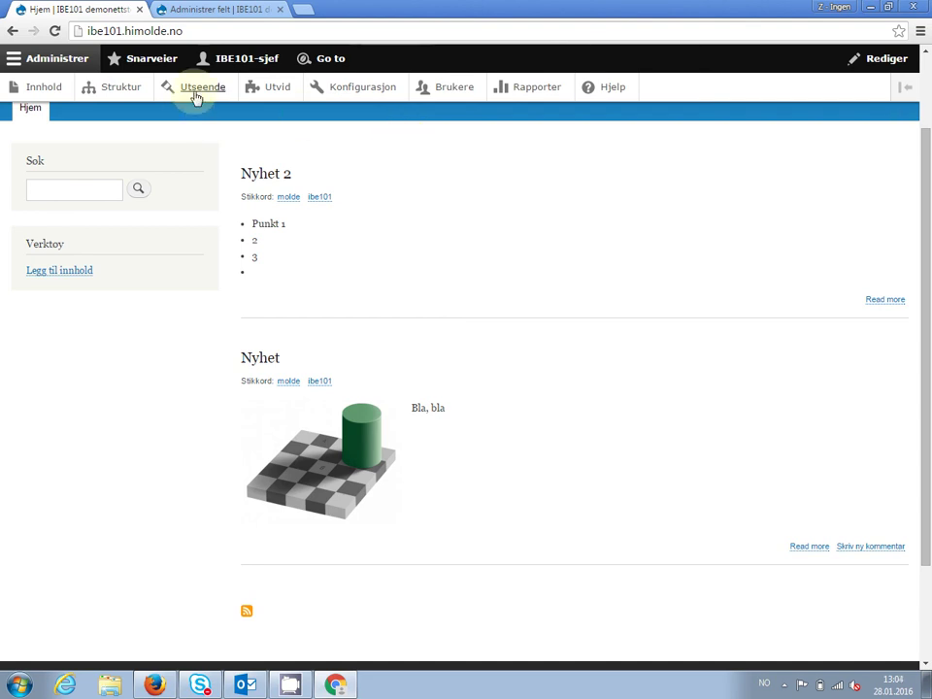
Step: Open the site's block layout, view the demonstration of Bartik's block regions, and return to the block list
left_click(124, 90)
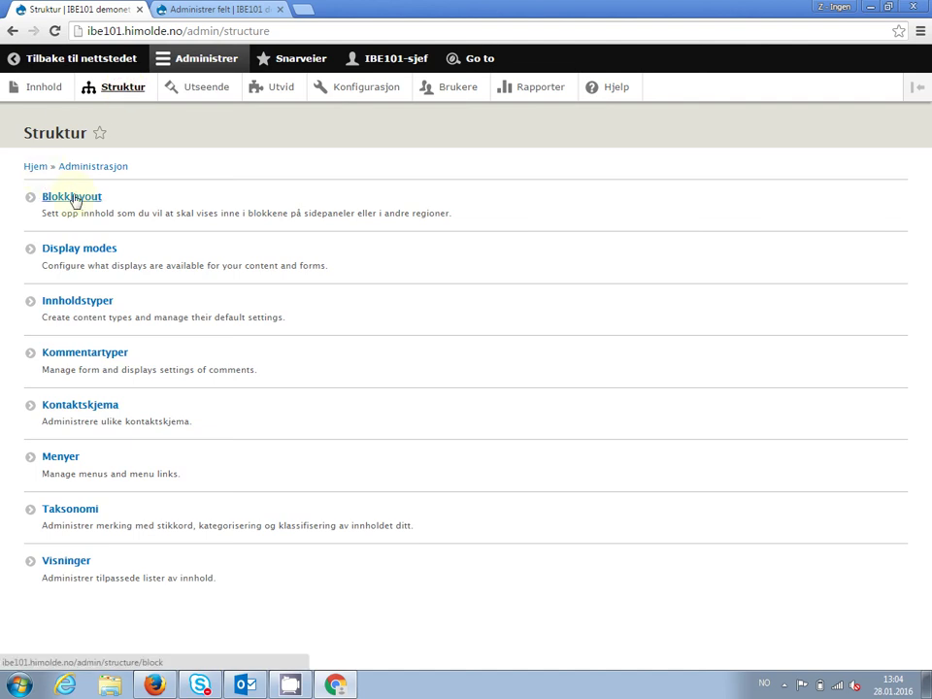
left_click(75, 199)
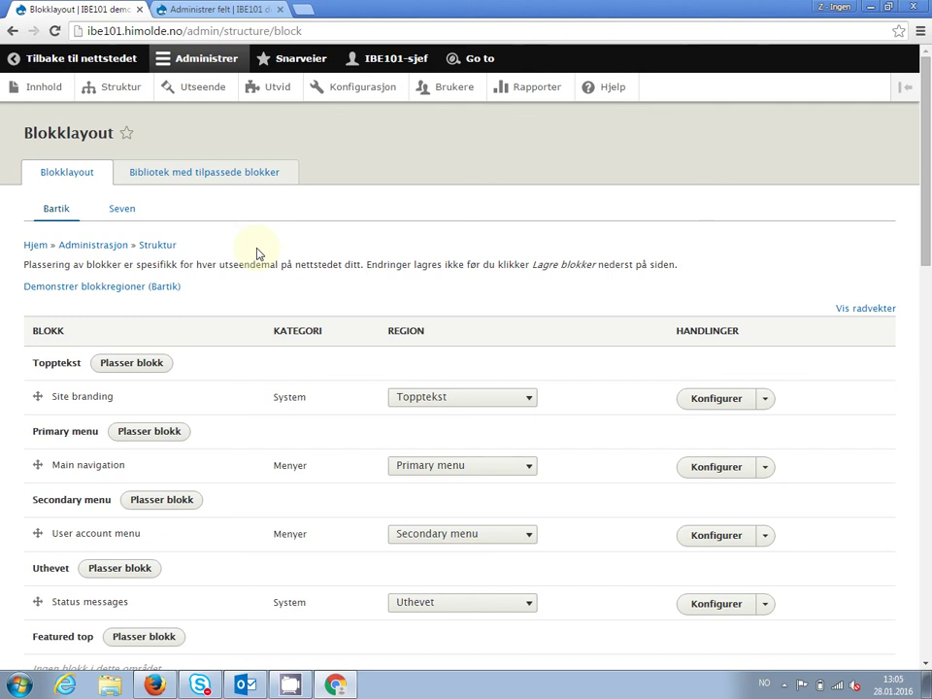
left_click(121, 292)
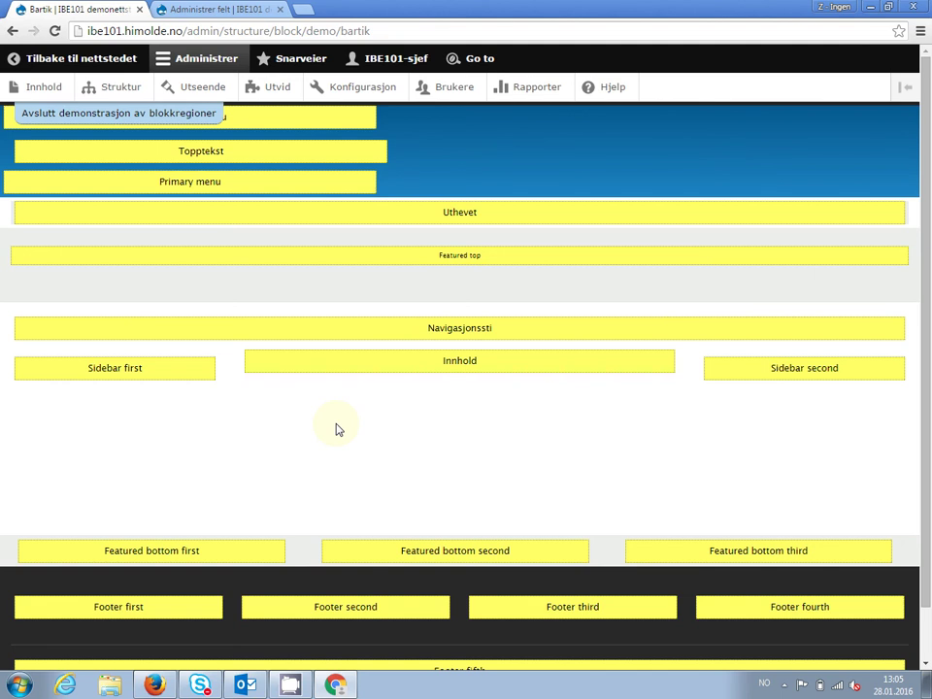
scroll(338, 429, "down", 2)
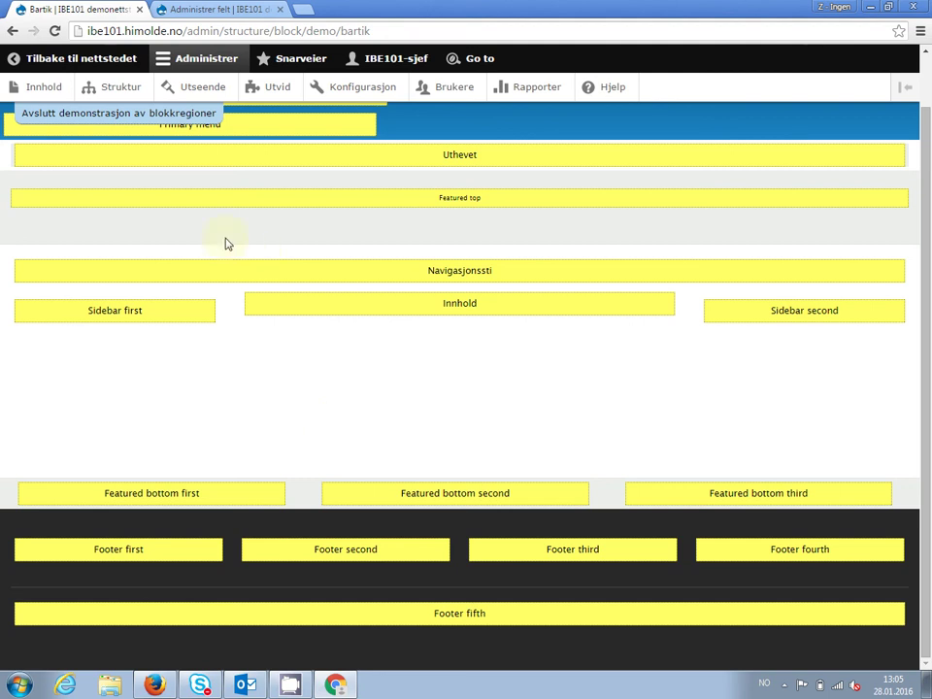
left_click(146, 118)
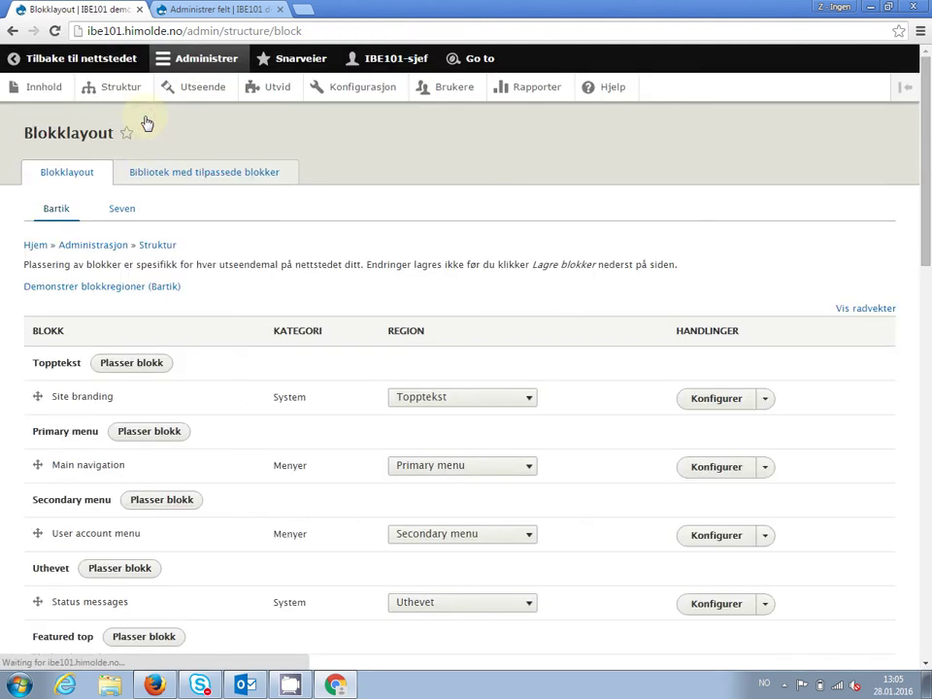
Step: Look through the blocks placed in each Bartik region down to Disabled, then open the site's front page in the other tab
left_click_drag(923, 204, 926, 285)
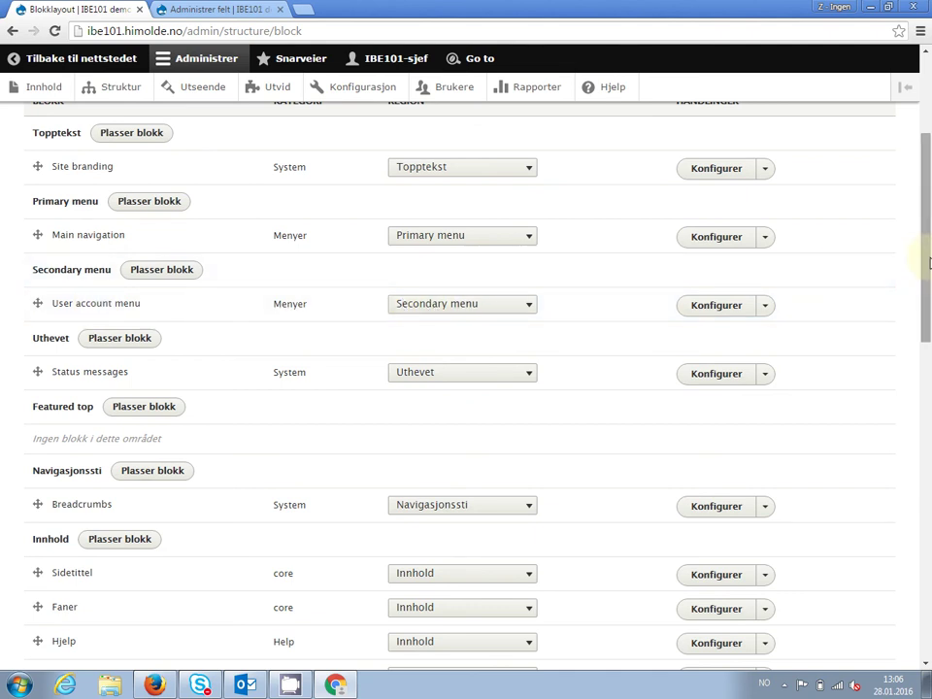
left_click_drag(926, 260, 921, 383)
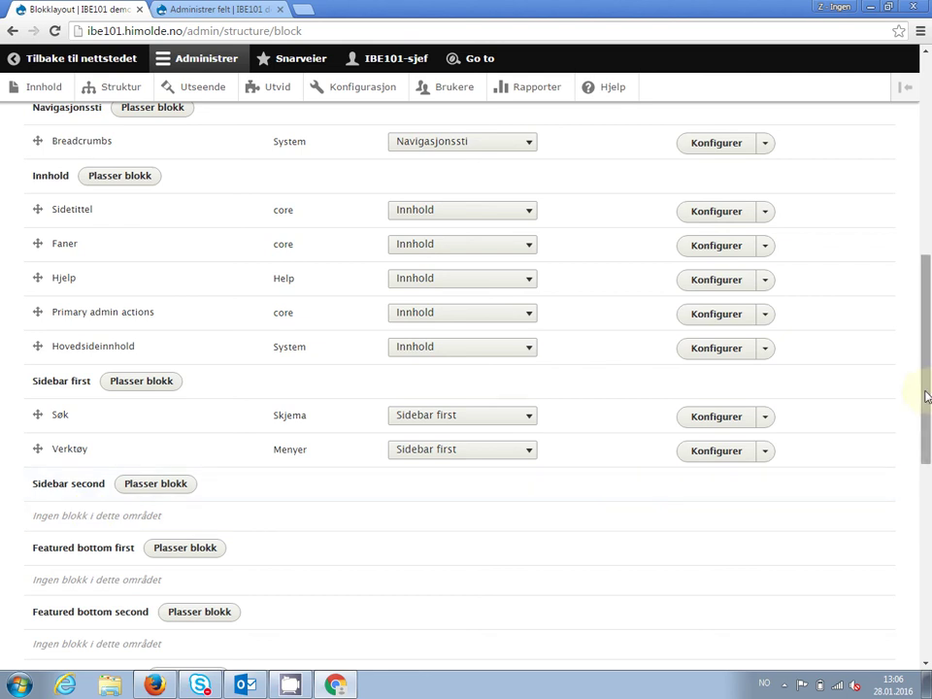
left_click_drag(925, 395, 894, 591)
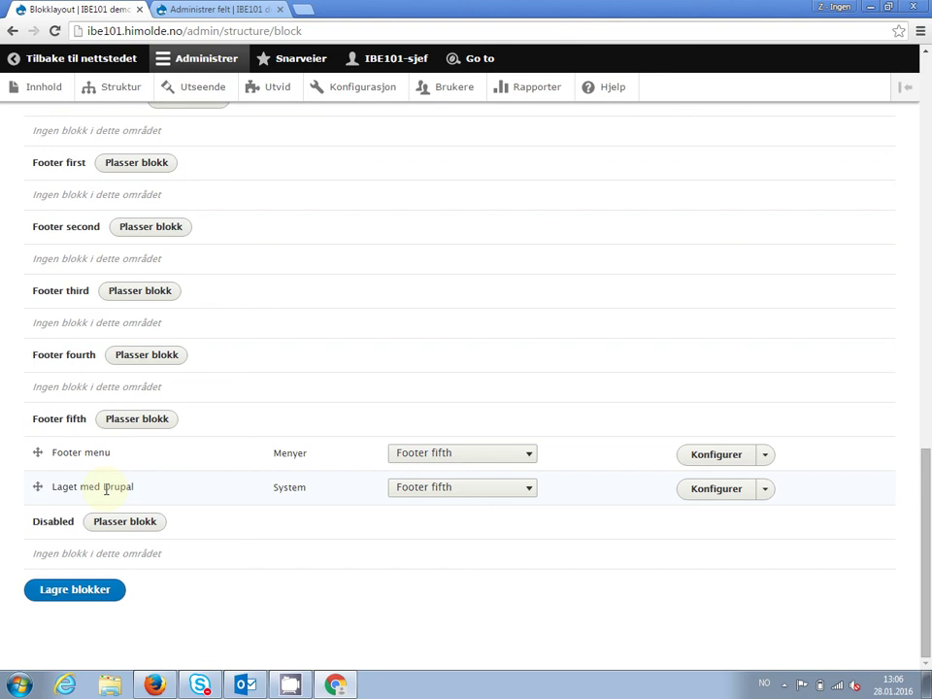
left_click(199, 10)
left_click(53, 60)
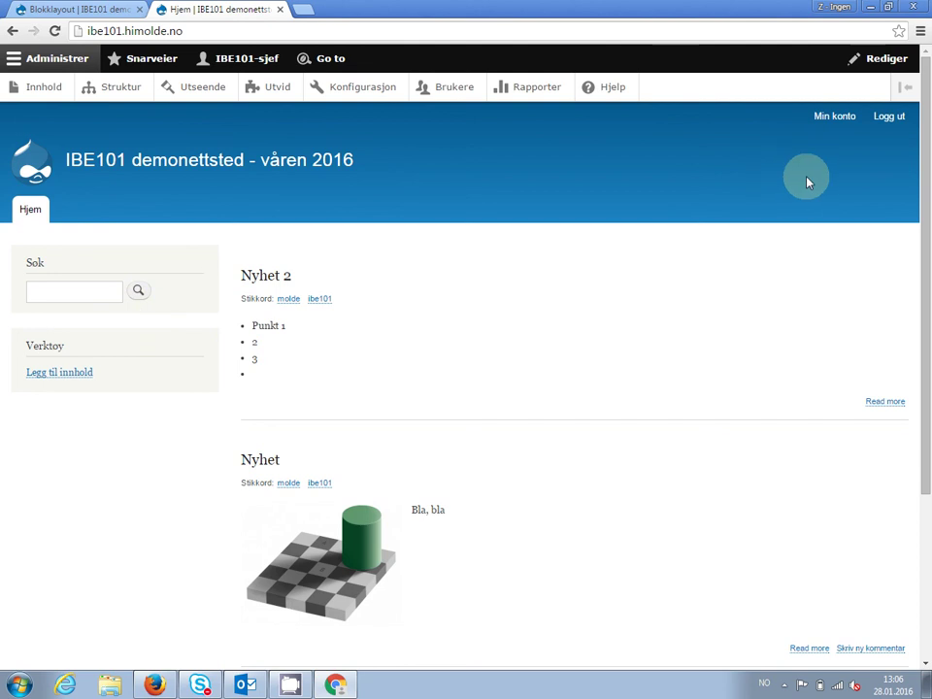
Step: Check the footer of the front page for the Laget med Drupal block and return to the block layout
left_click_drag(924, 225, 925, 339)
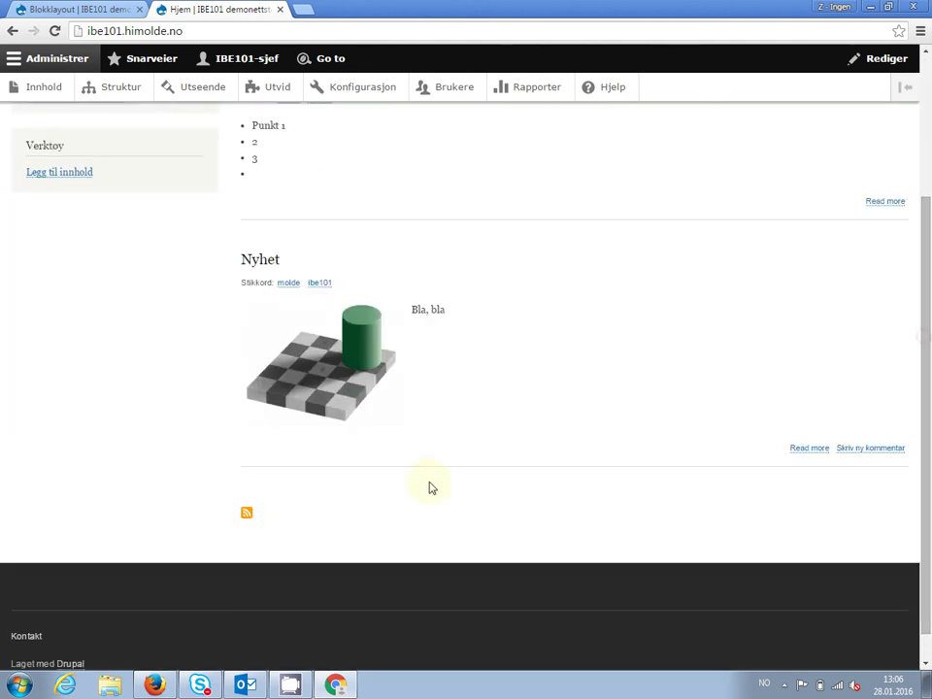
left_click_drag(922, 537, 917, 588)
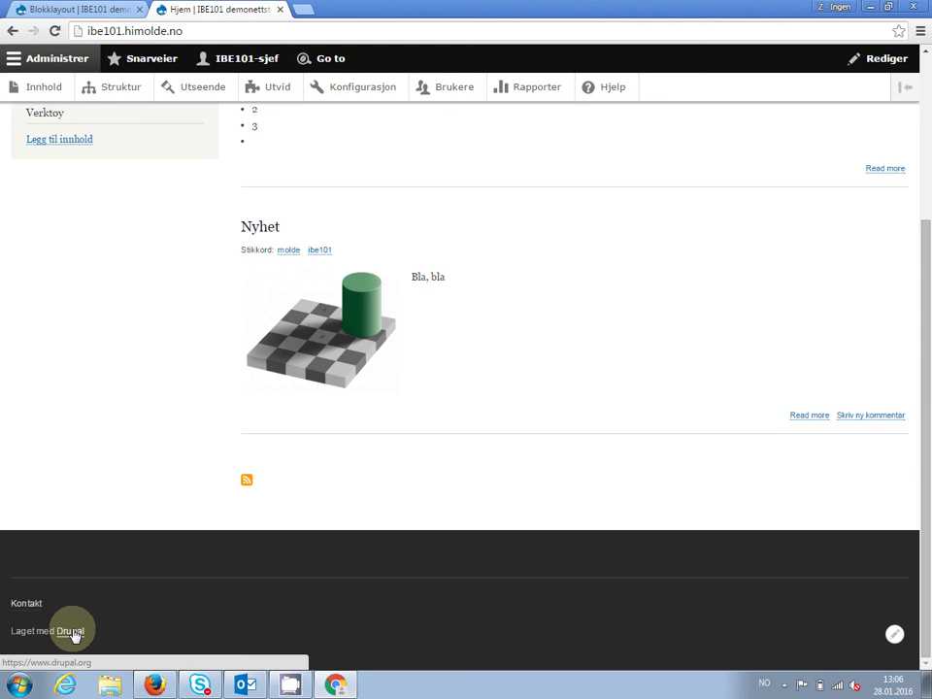
left_click(57, 10)
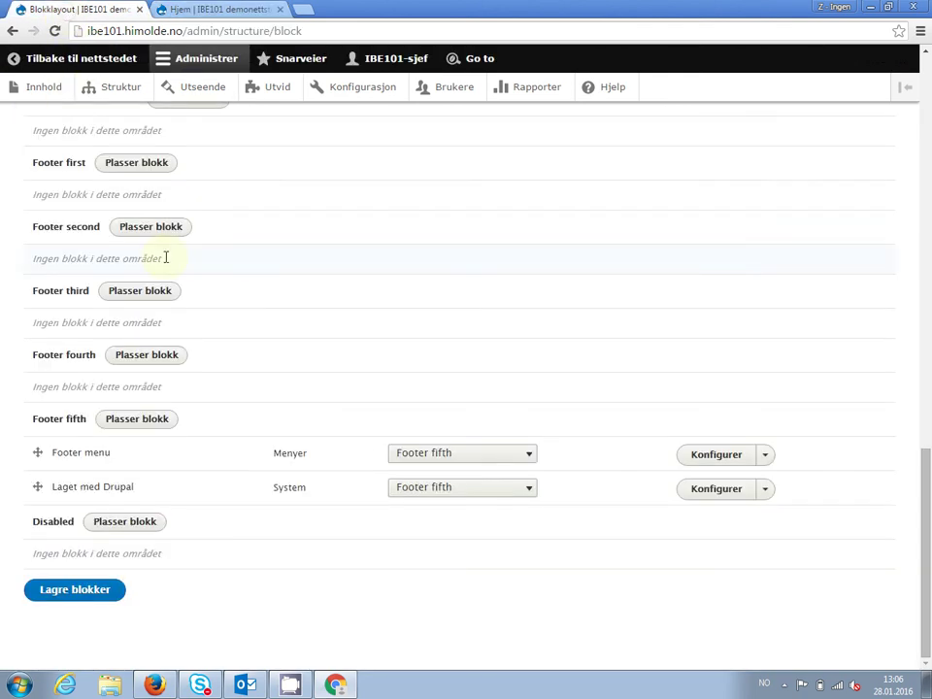
Step: Move the Laget med Drupal block from Footer fifth to the Sidebar second region and save the block layout
left_click_drag(38, 487, 69, 384)
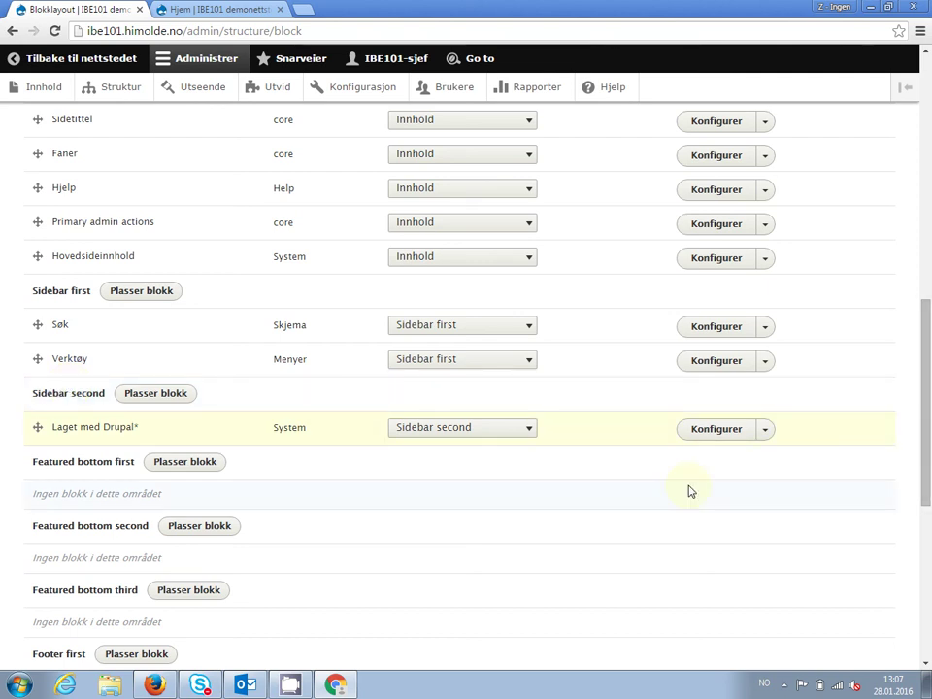
left_click(529, 430)
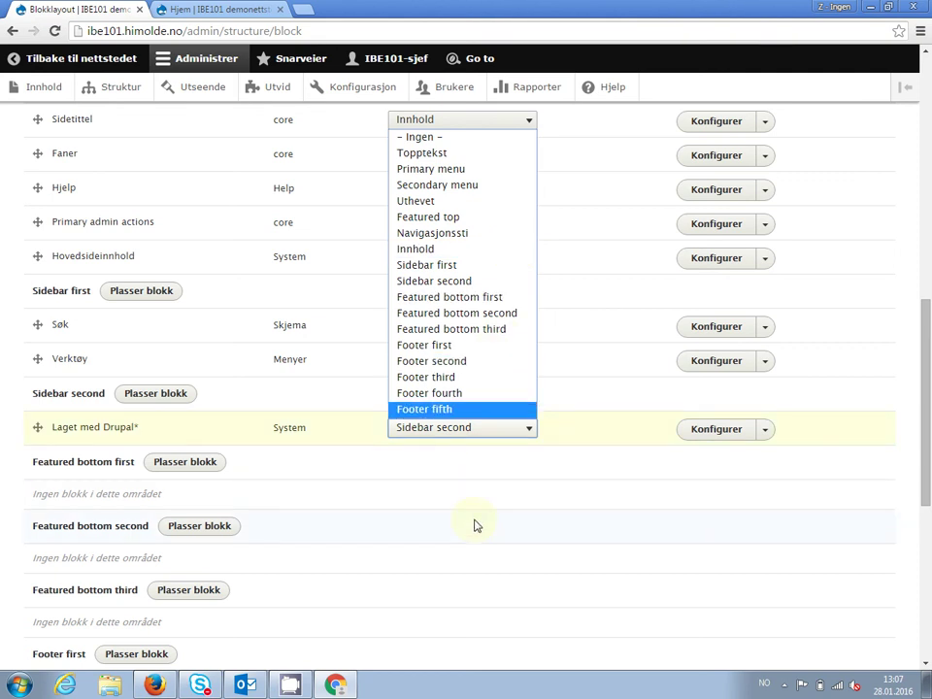
left_click_drag(925, 475, 923, 626)
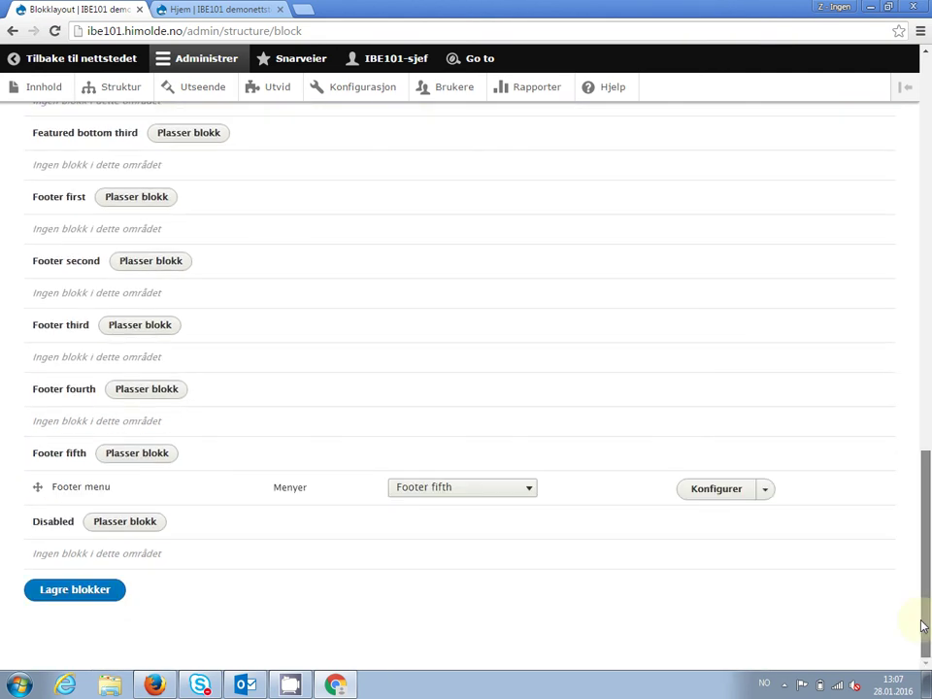
left_click(73, 591)
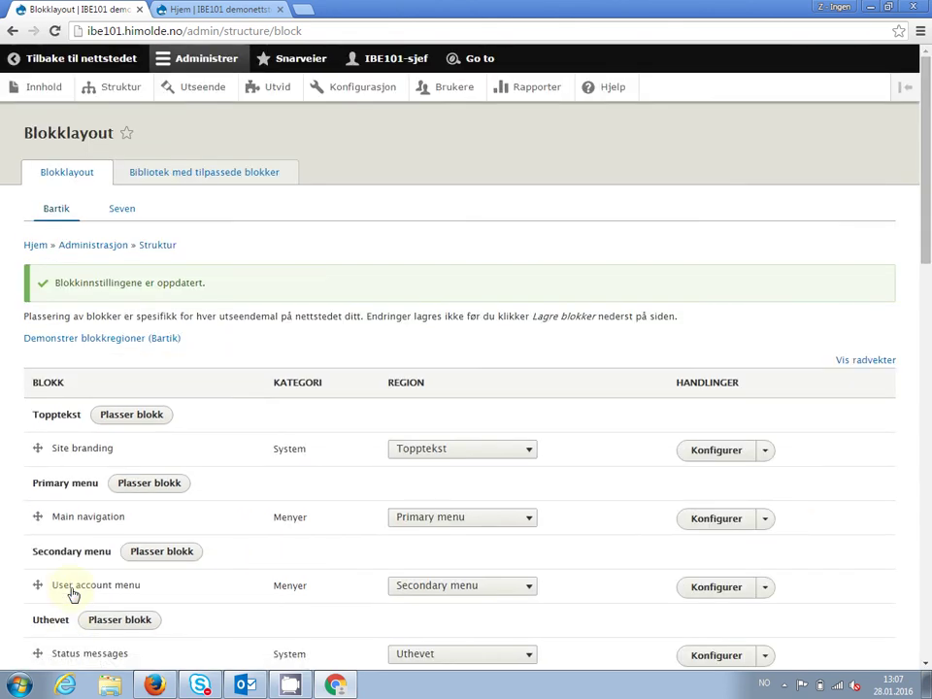
Step: Reload the front page to check where the Laget med Drupal block appears, and return to the block layout
key("ctrl+Tab")
key("F5")
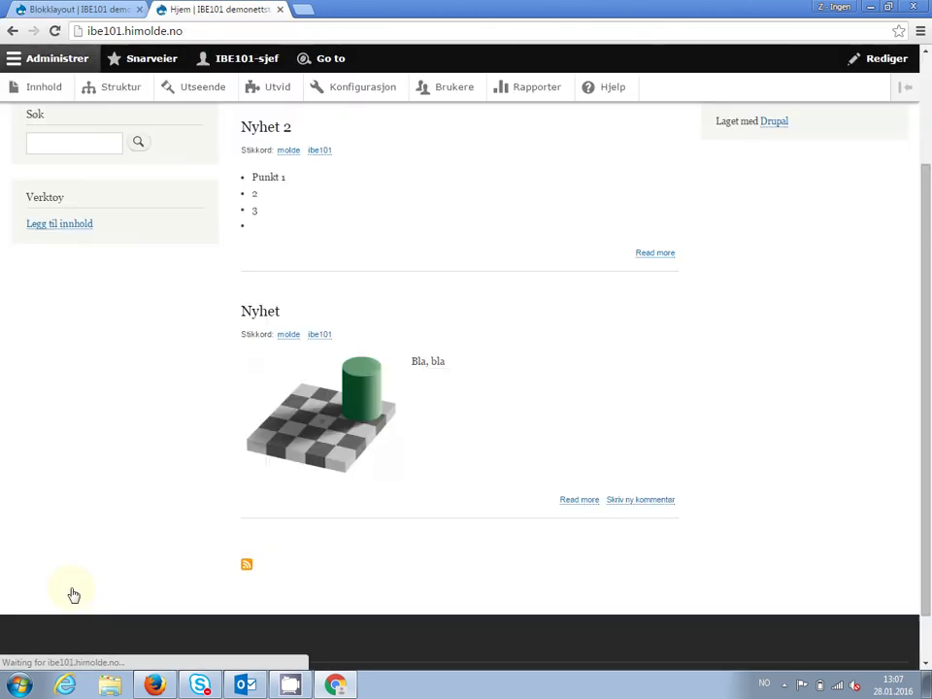
scroll(73, 594, "up", 1)
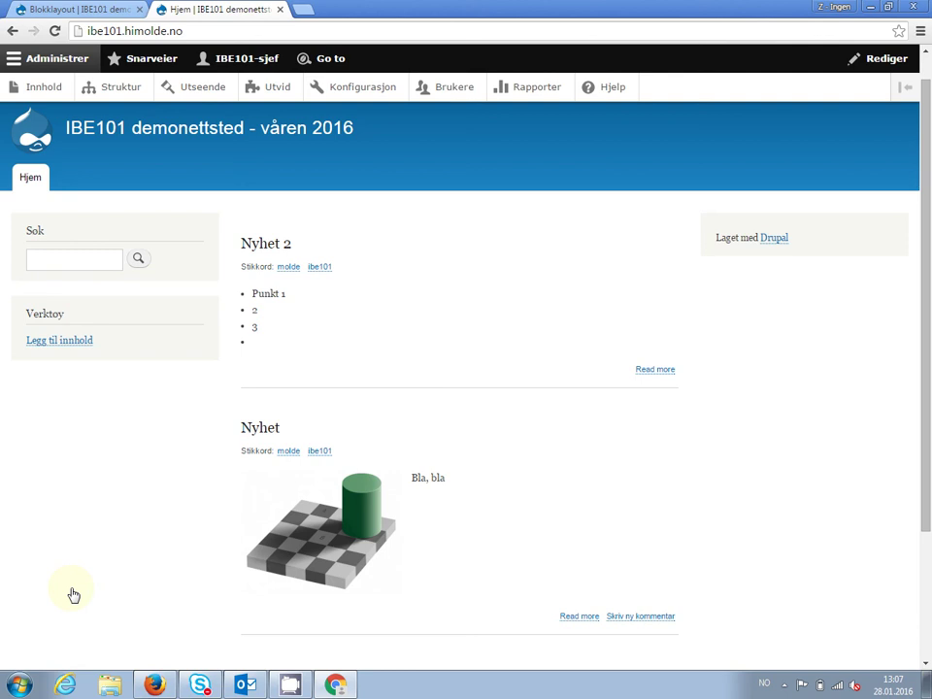
left_click(60, 12)
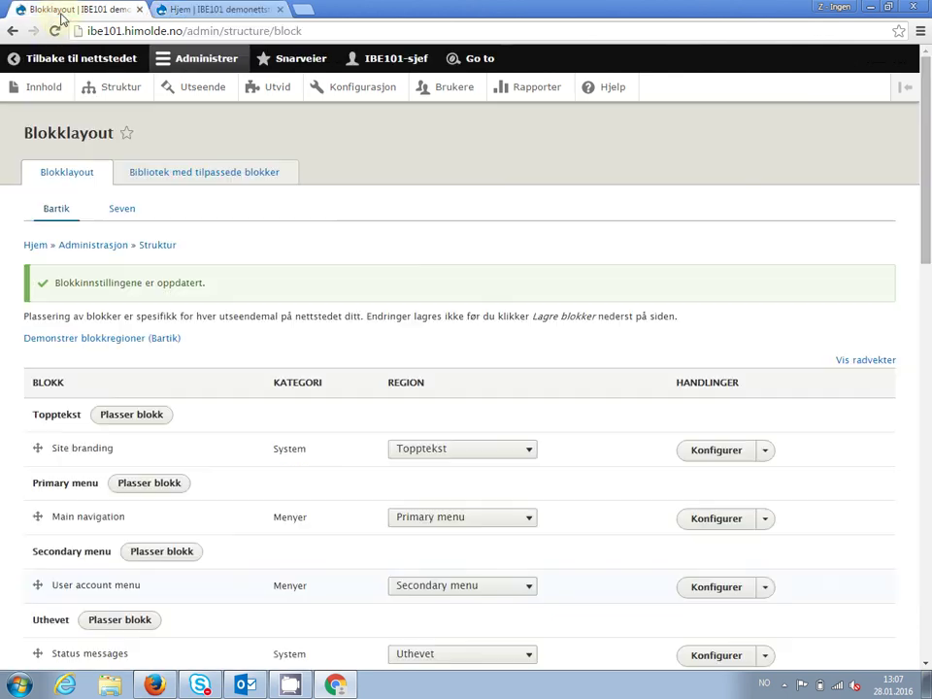
Step: Add a custom block described as Tulleliste to the custom block library, with a numbered list of Foo and Bar, and save it
left_click_drag(922, 218, 902, 642)
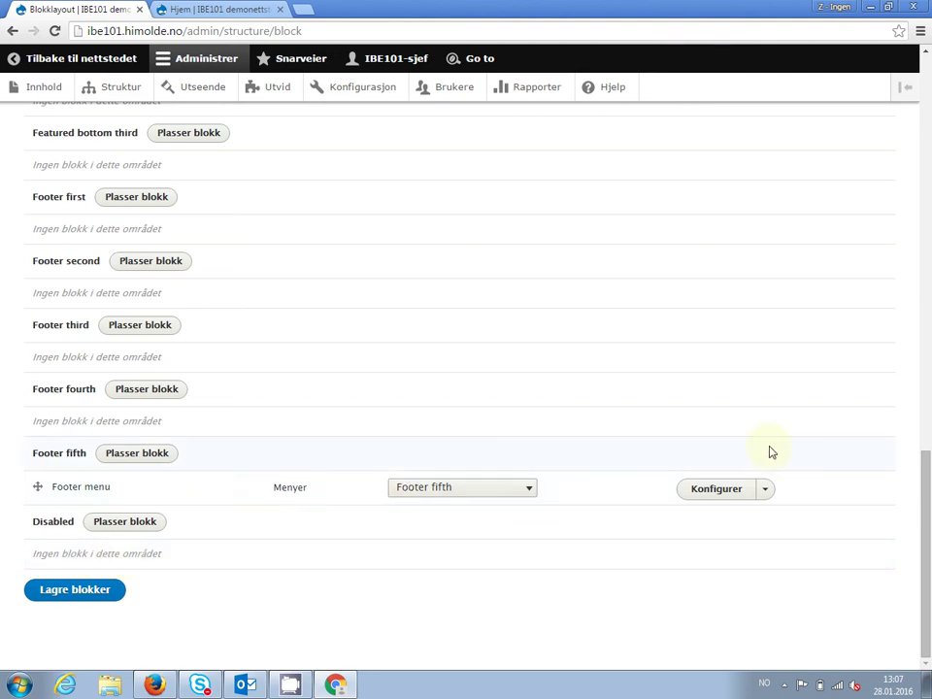
left_click_drag(921, 505, 907, 115)
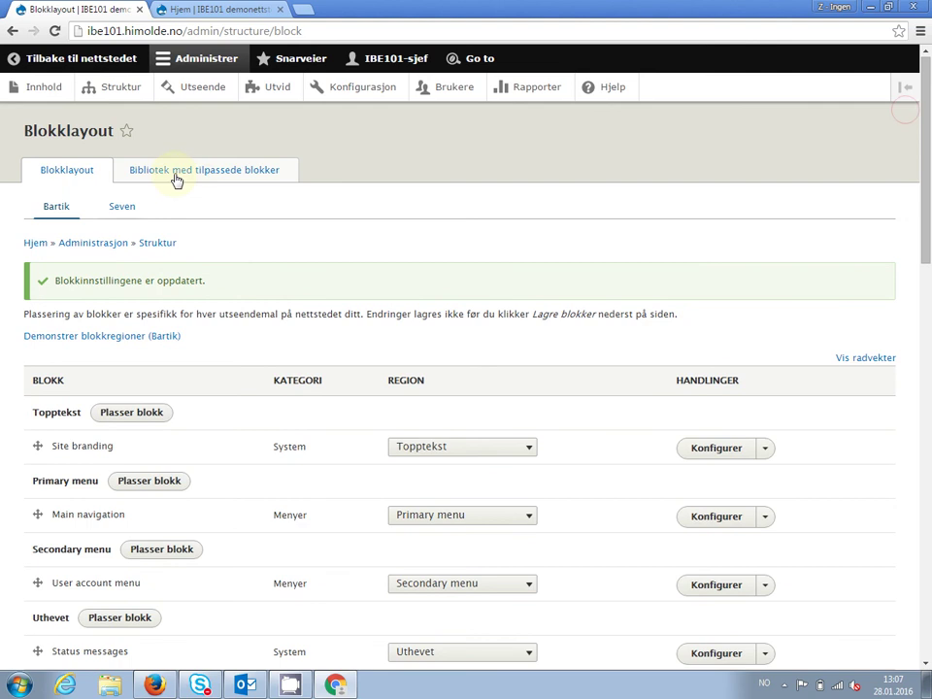
left_click(190, 181)
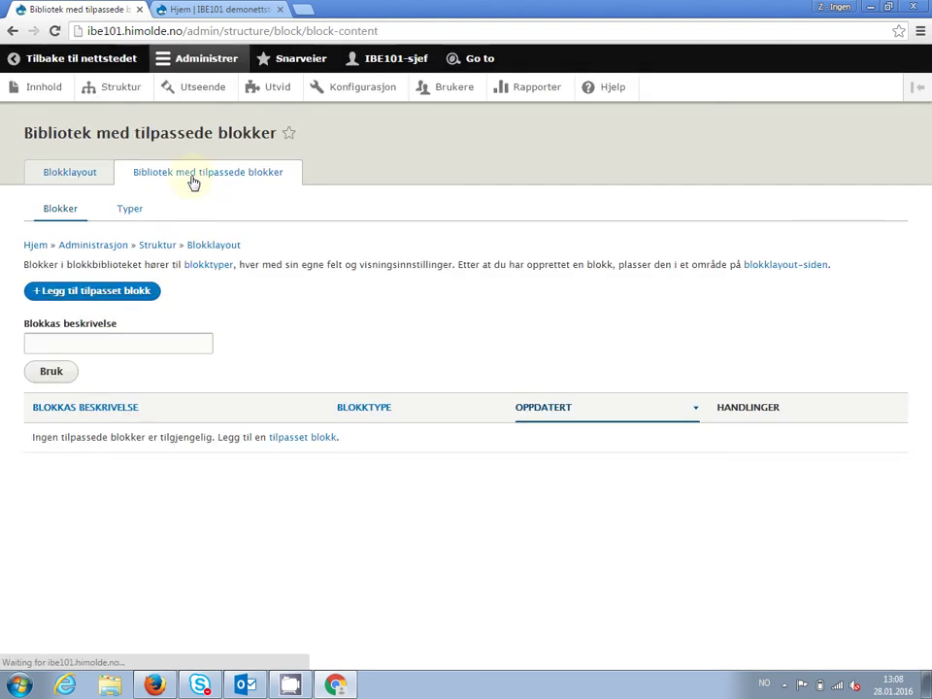
left_click(108, 344)
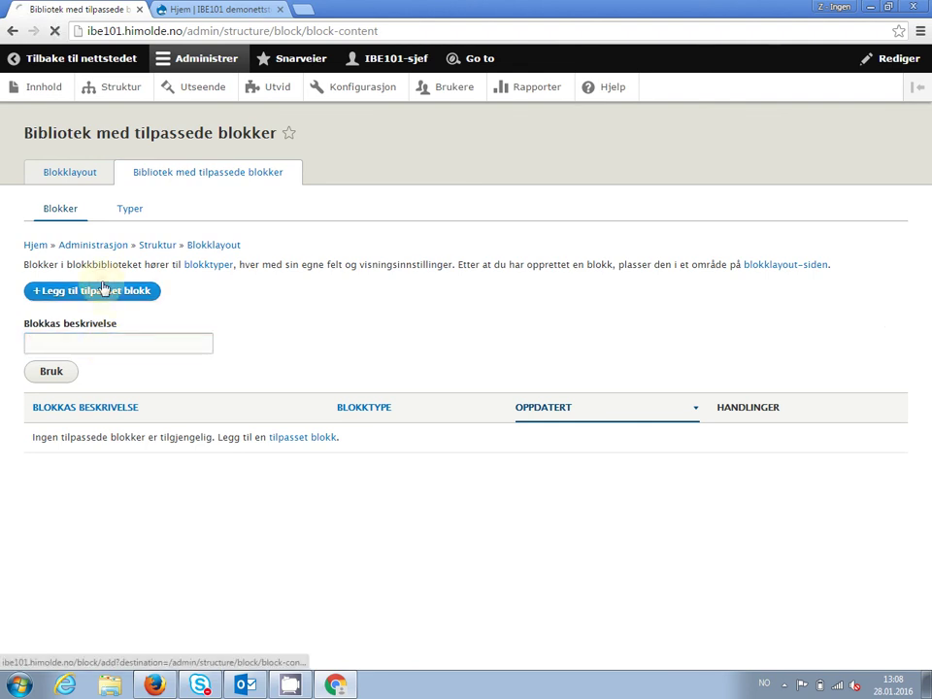
left_click(106, 290)
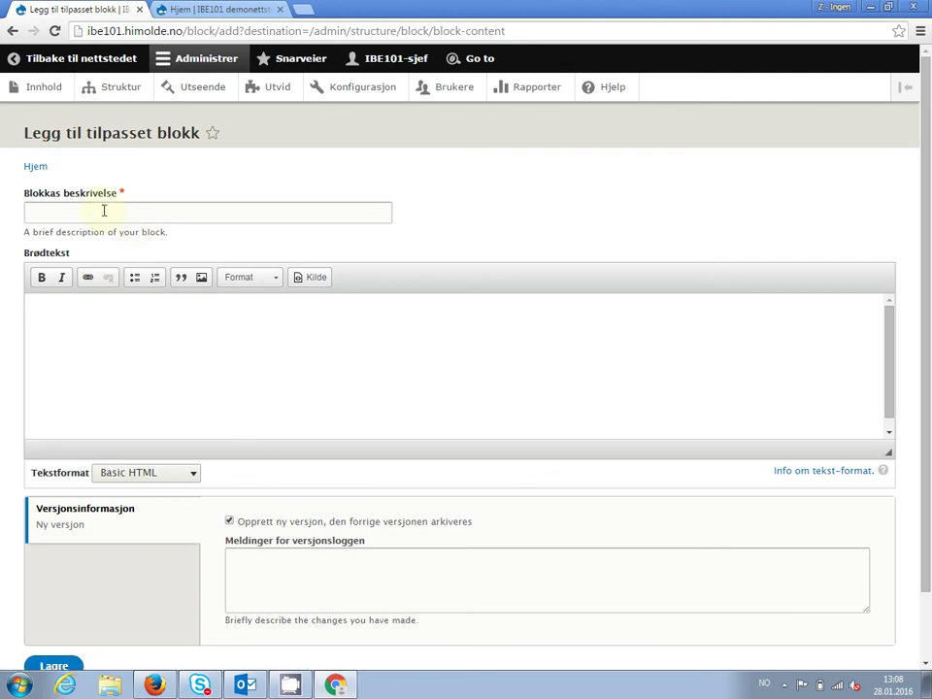
left_click(106, 212)
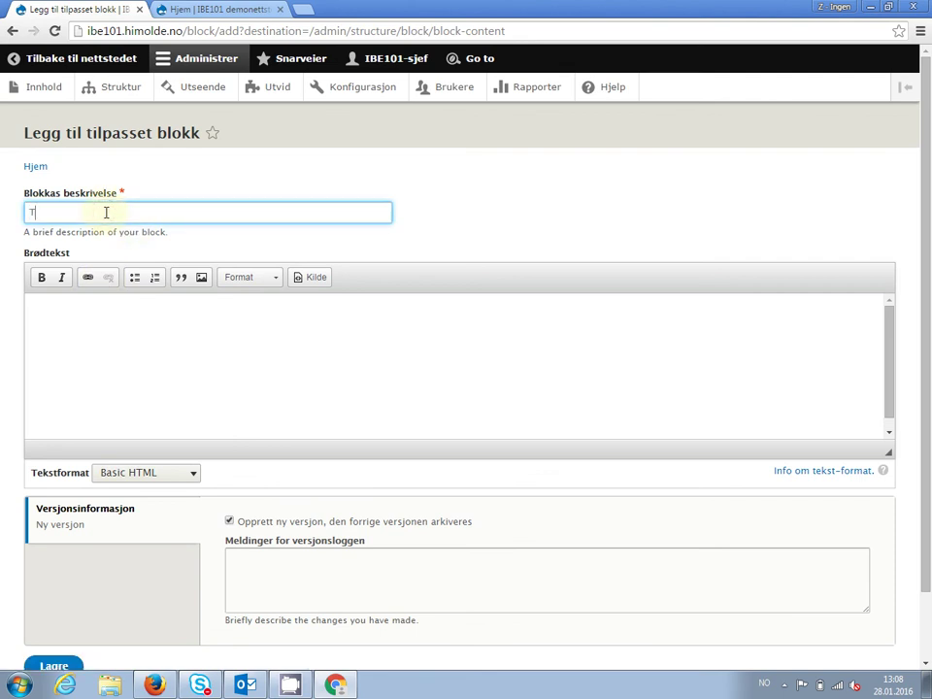
type("Tulleliste")
left_click(154, 277)
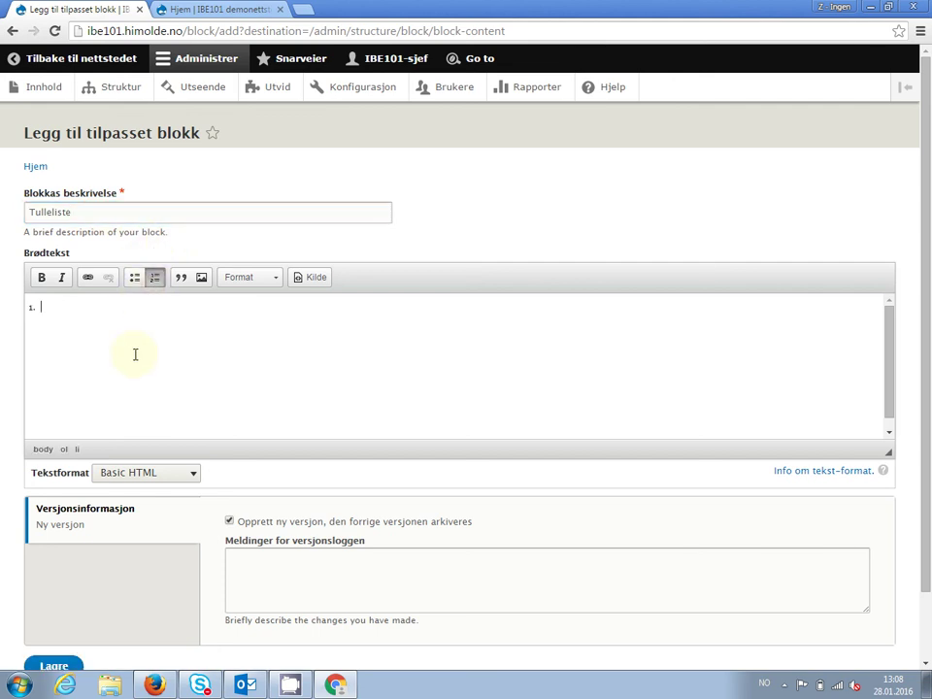
type("Bar")
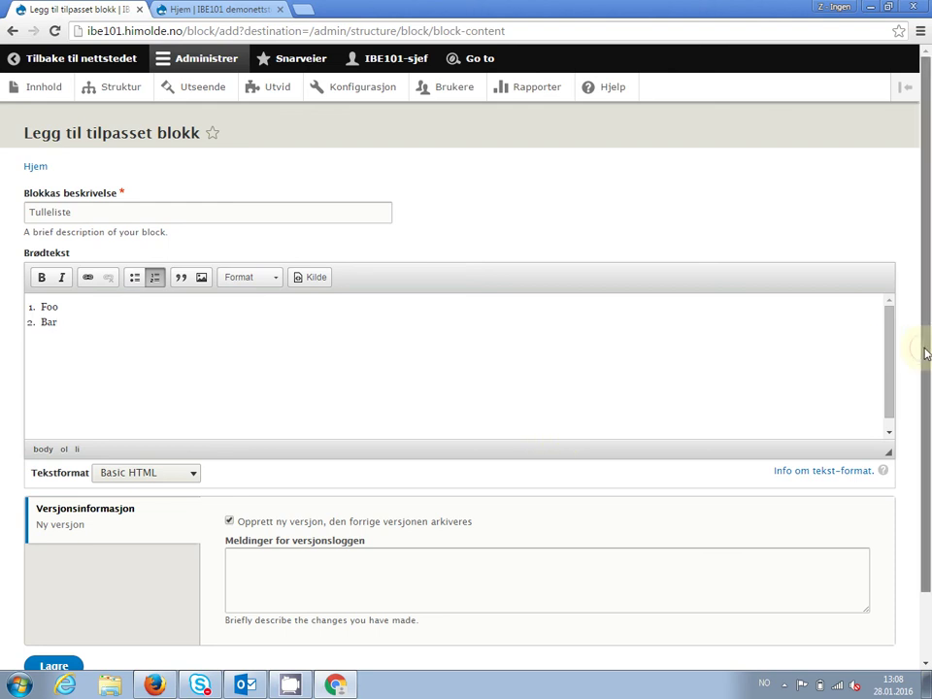
scroll(907, 347, "down", 1)
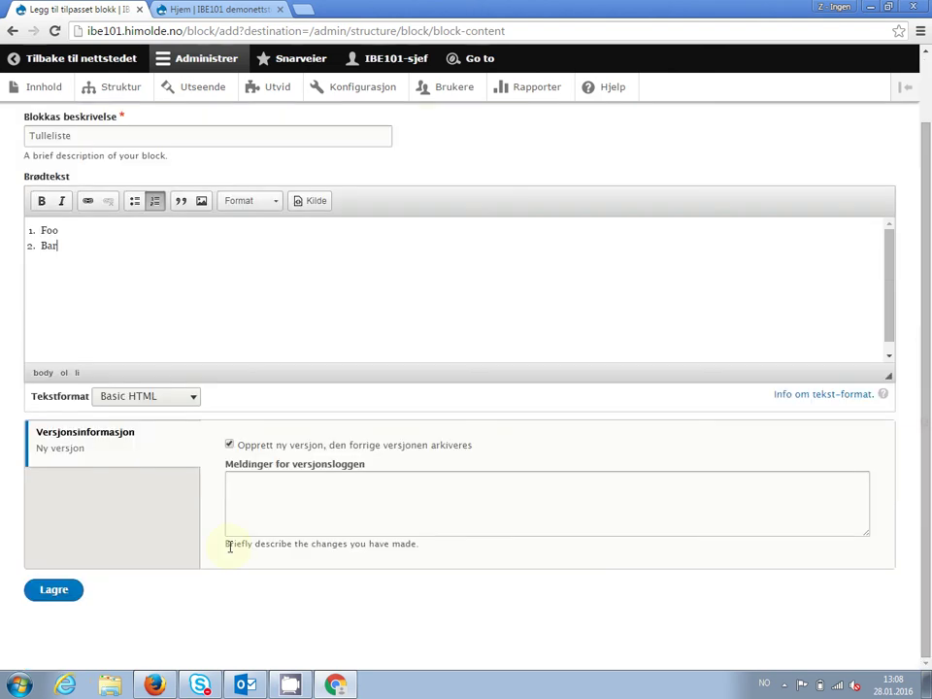
left_click(50, 599)
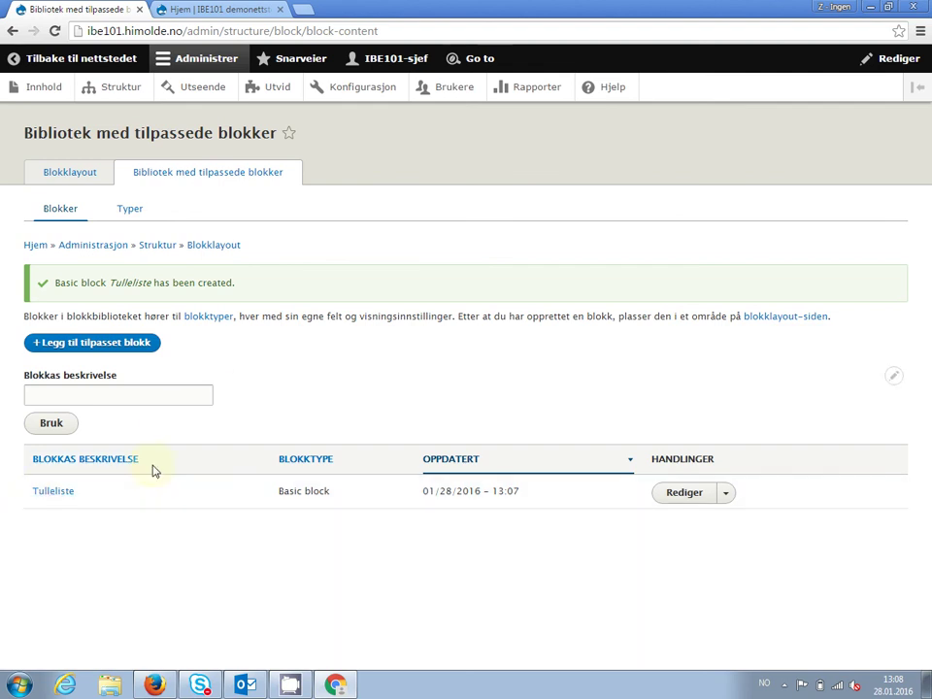
Step: Return to the block layout and look through the Bartik regions for places where a block can be added
left_click(70, 181)
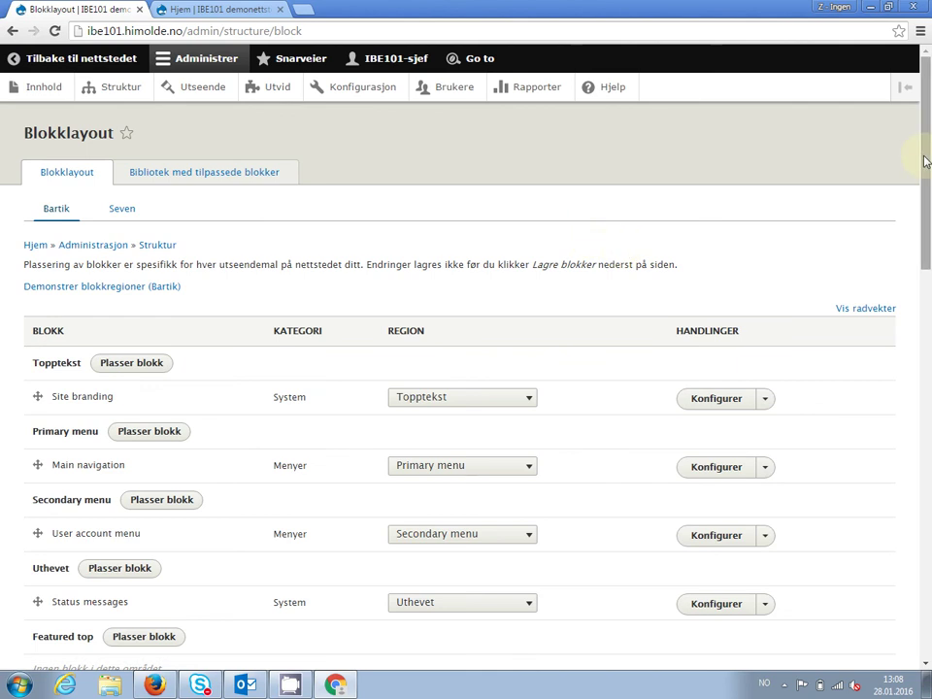
scroll(898, 350, "down", 4)
scroll(899, 349, "down", 10)
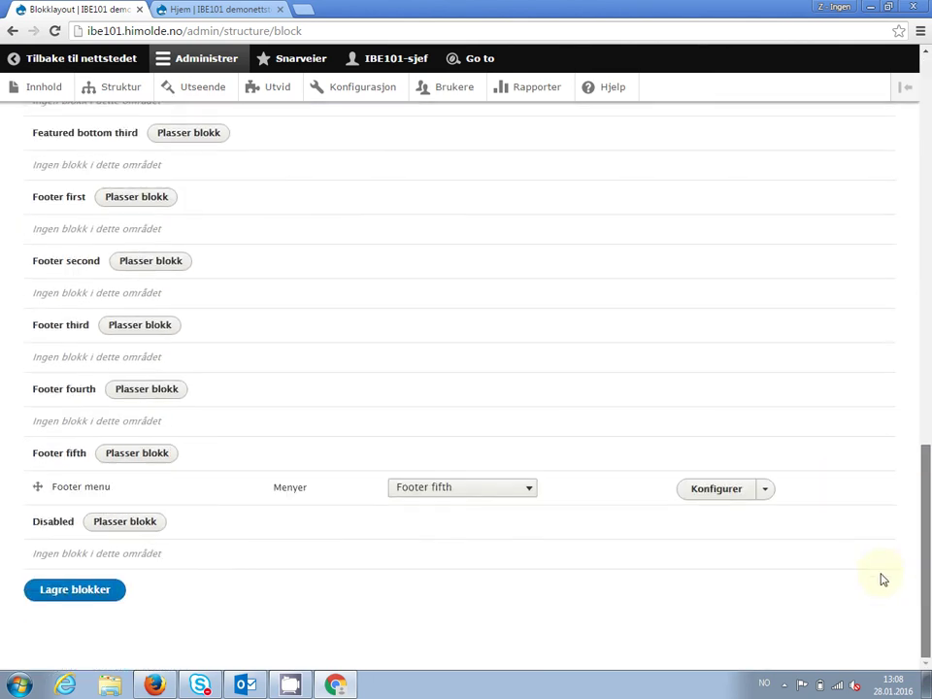
scroll(889, 527, "up", 10)
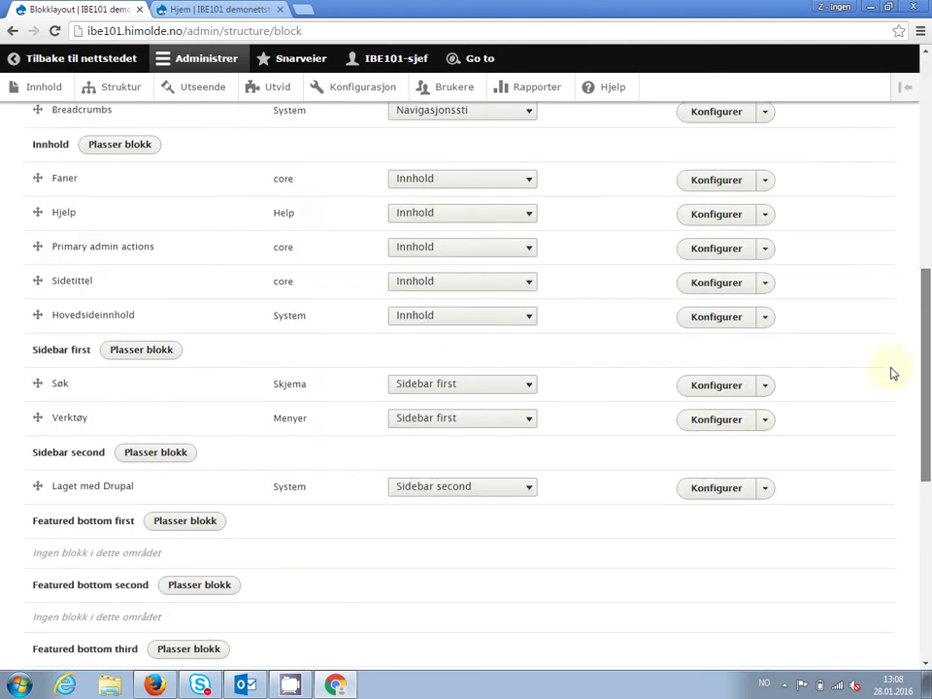
scroll(886, 286, "up", 1)
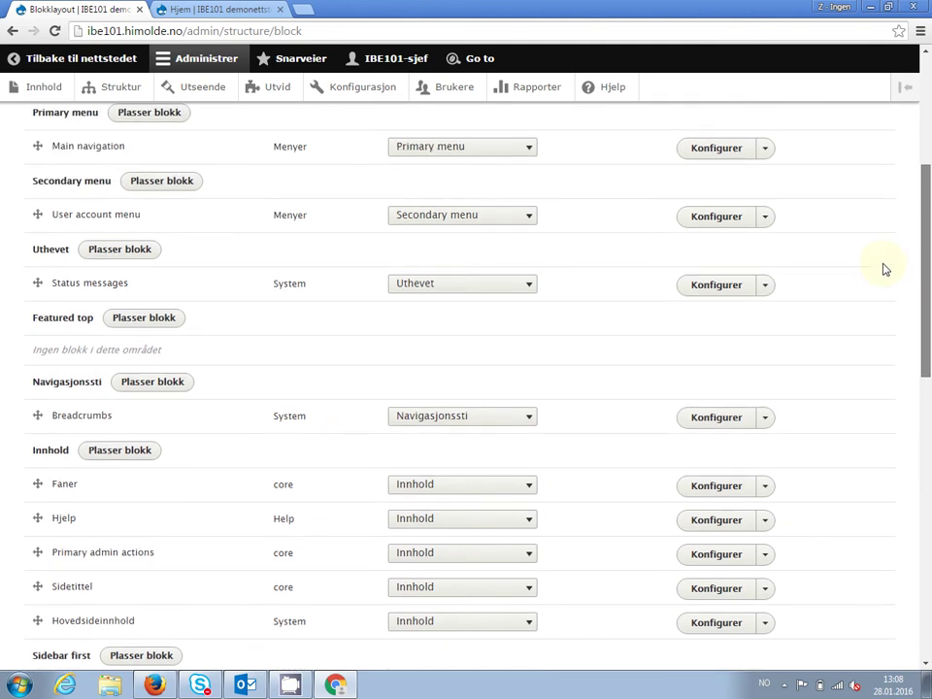
scroll(887, 253, "up", 2)
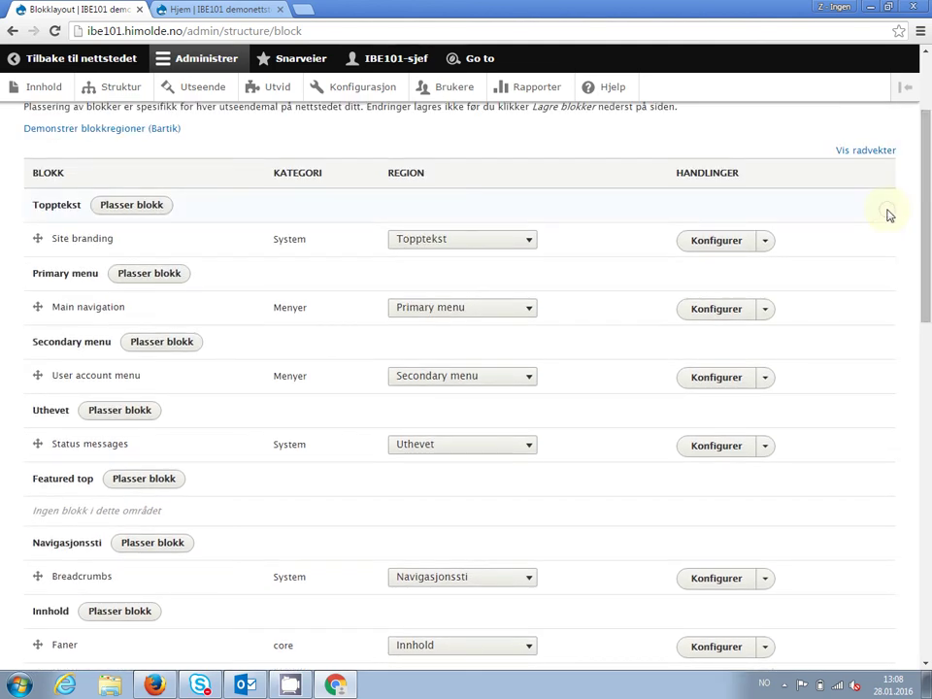
left_click(132, 207)
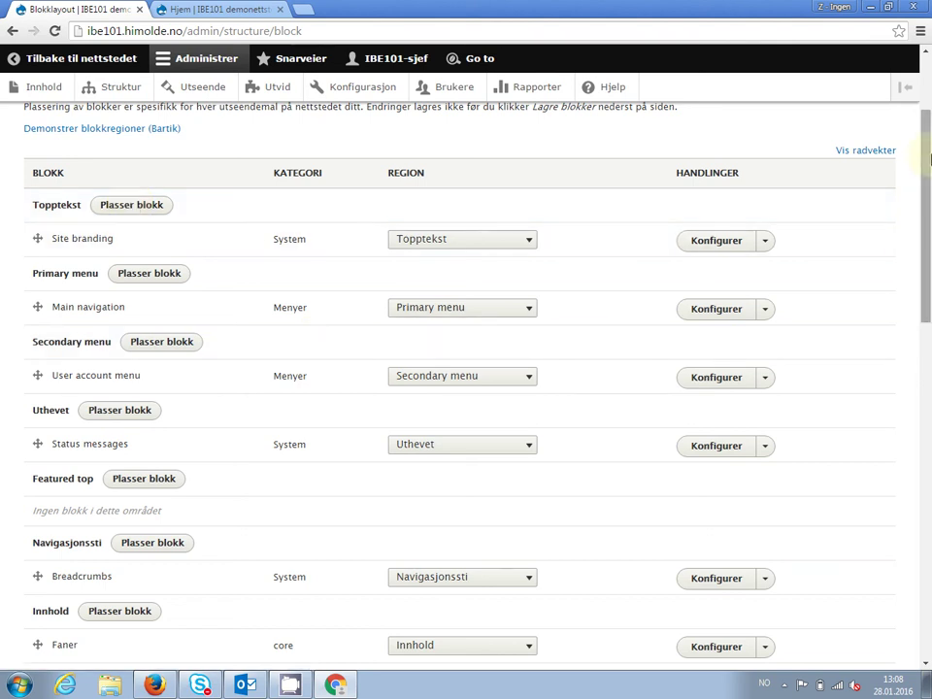
Step: Place the Tulleliste block in the Sidebar second region, finding it with the filter "tull", and save it with its title displayed
left_click_drag(927, 204, 900, 447)
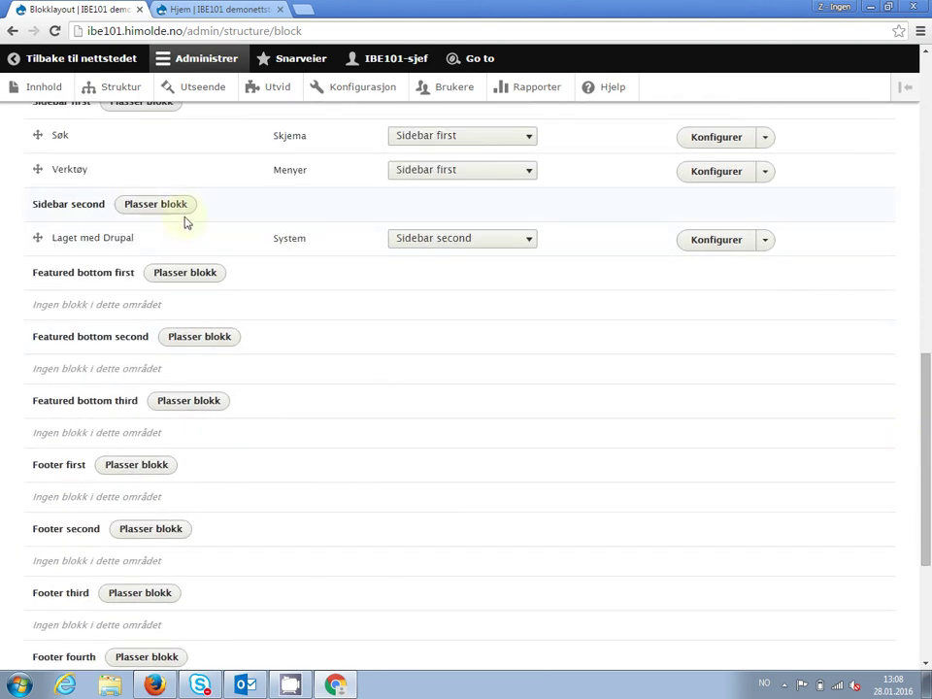
left_click(156, 205)
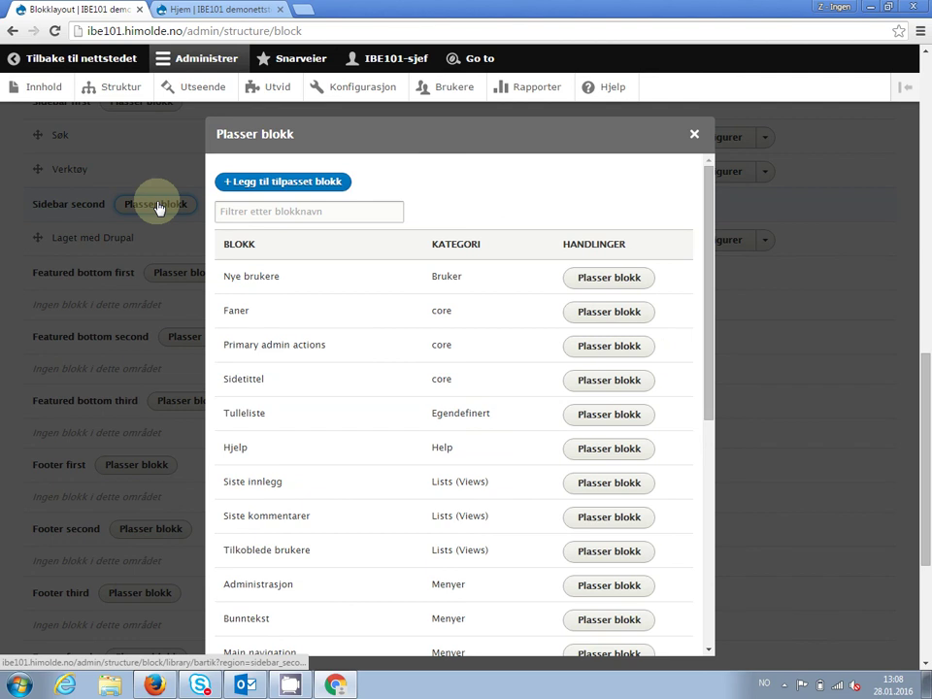
left_click(318, 209)
type("tu")
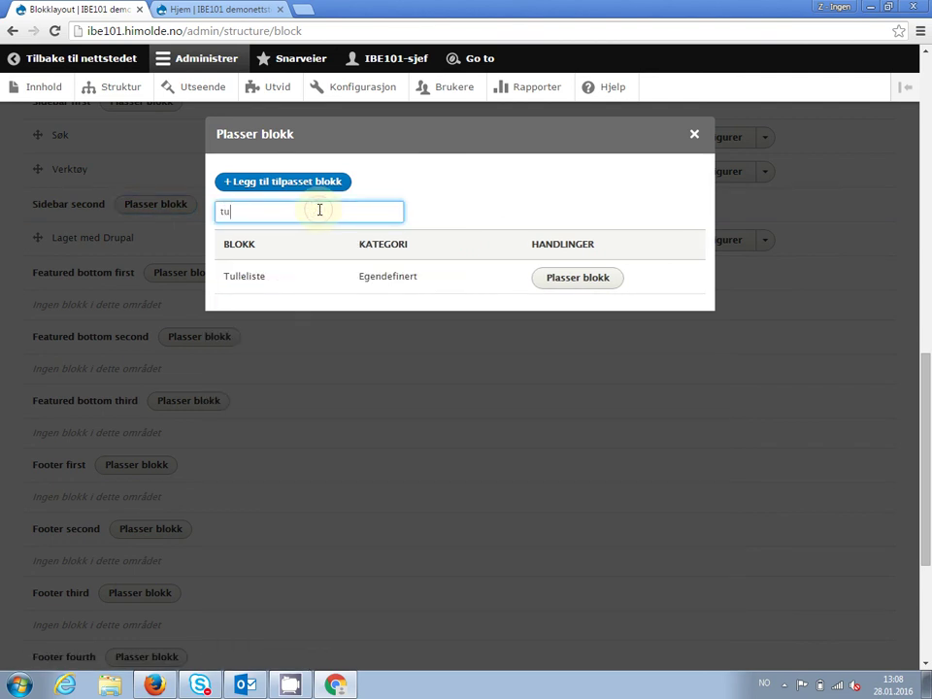
type("ll")
left_click(588, 281)
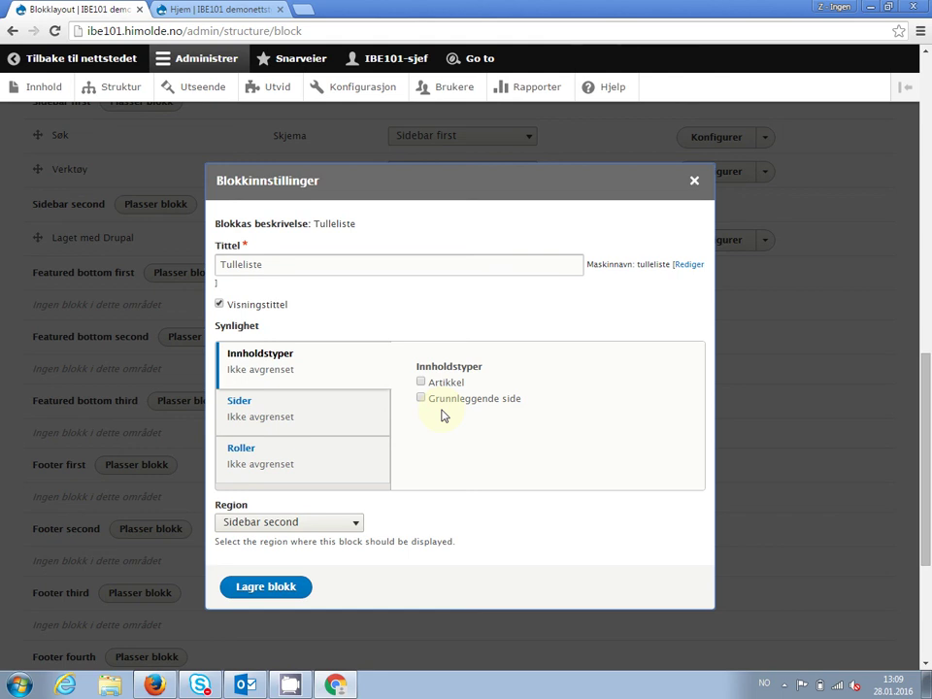
left_click(260, 588)
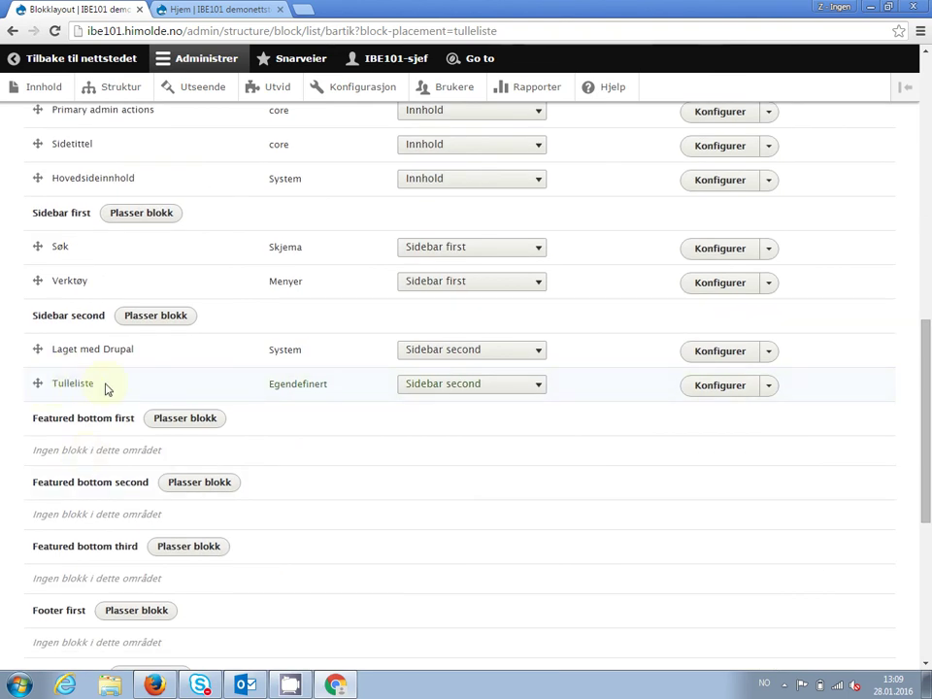
Step: Reload the front page to check the Tulleliste block in the second sidebar, and go back to the block layout
left_click(216, 10)
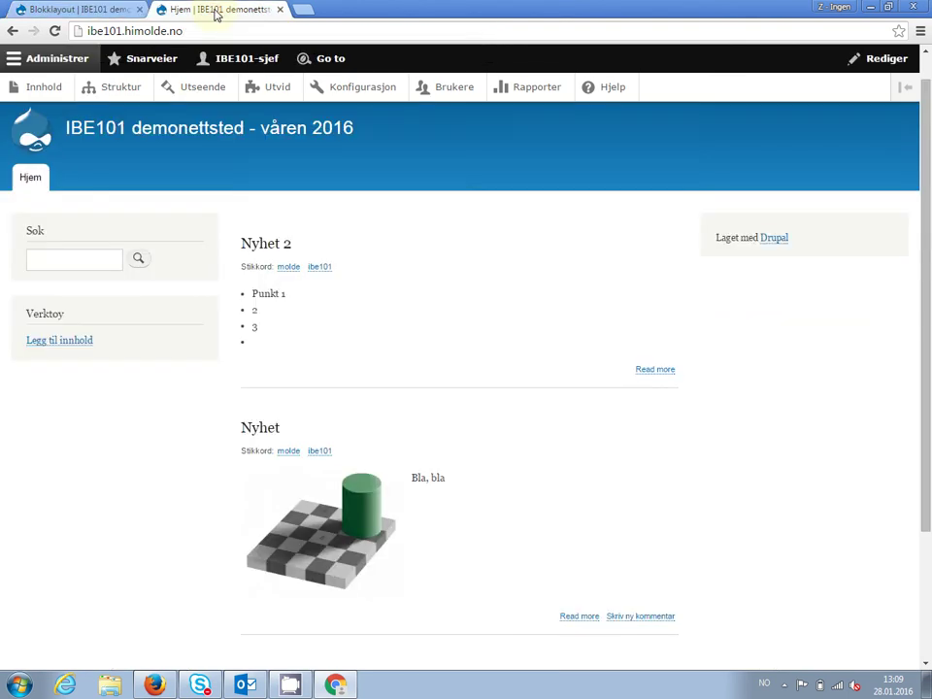
key("F5")
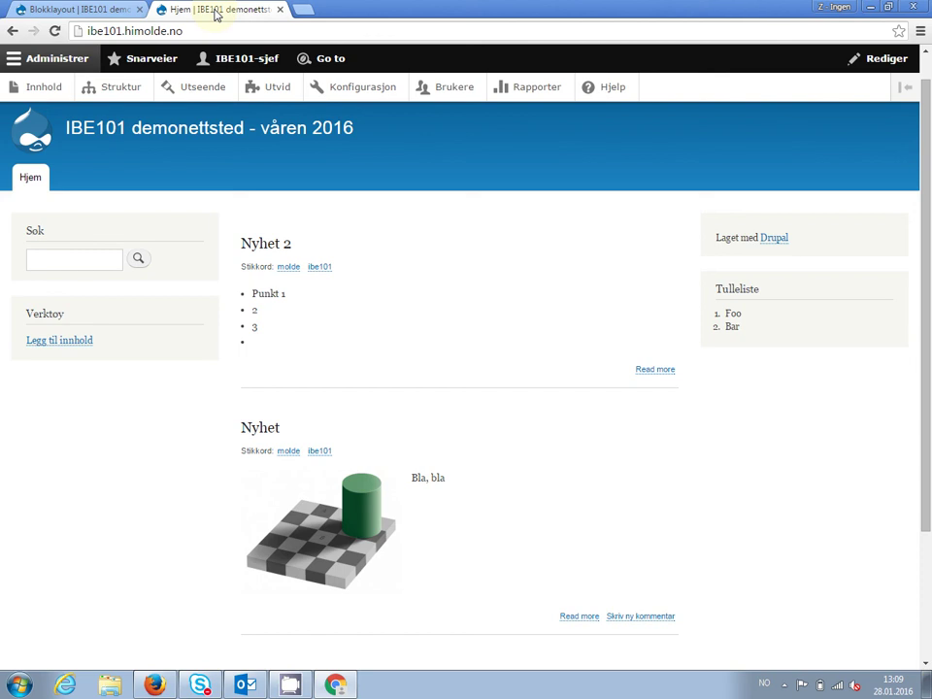
left_click(97, 10)
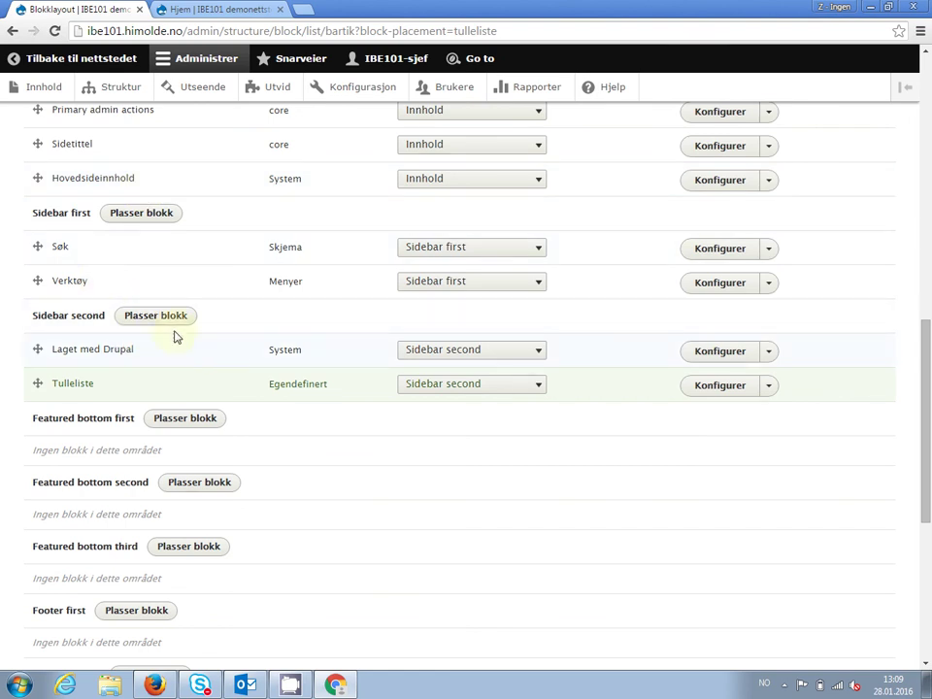
Step: Place the Siste innlegg block in the Sidebar first region and save it with its title displayed and the default 10 items
left_click(138, 214)
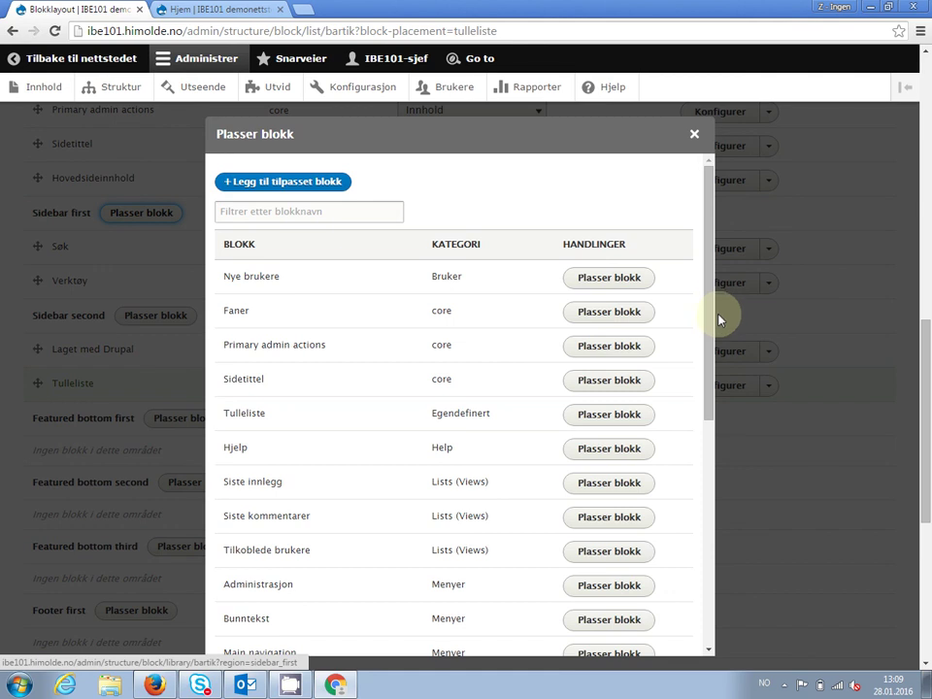
mouse_move(709, 312)
left_mouse_down()
mouse_move(712, 401)
mouse_move(712, 330)
left_mouse_up()
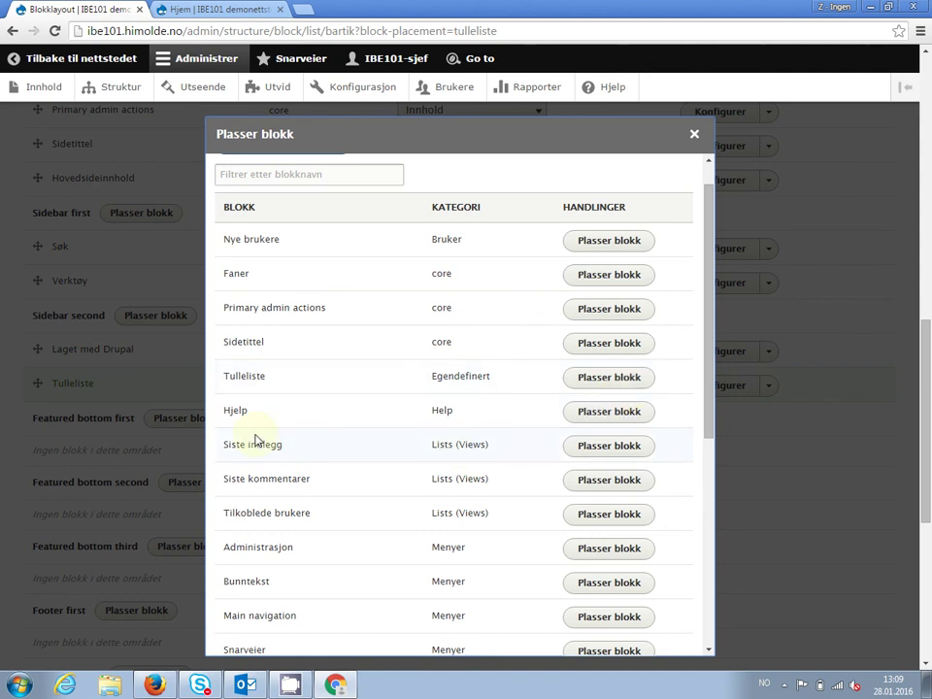
left_click(594, 446)
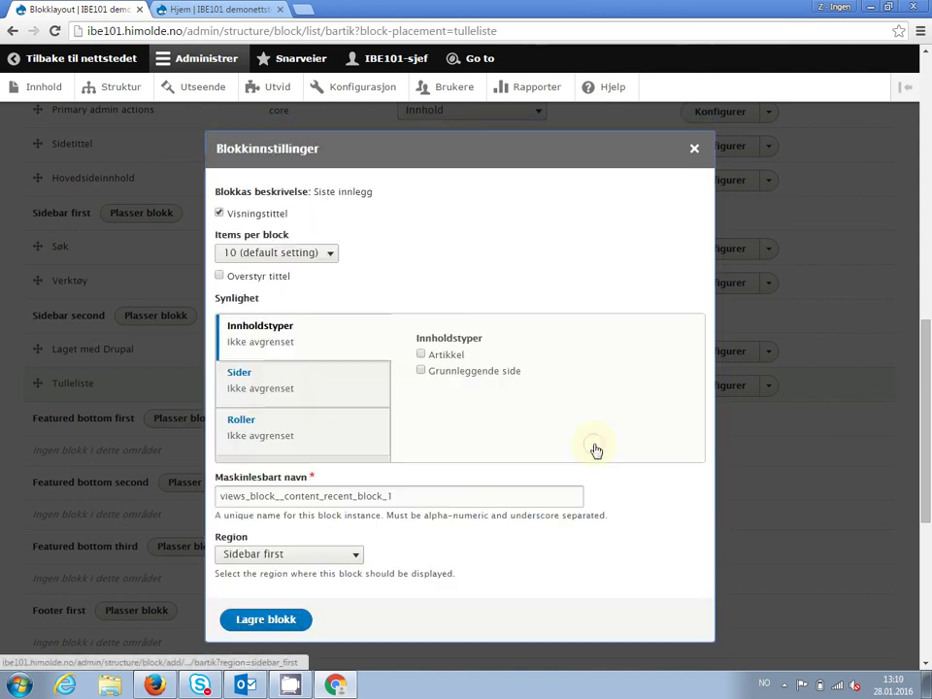
left_click(276, 619)
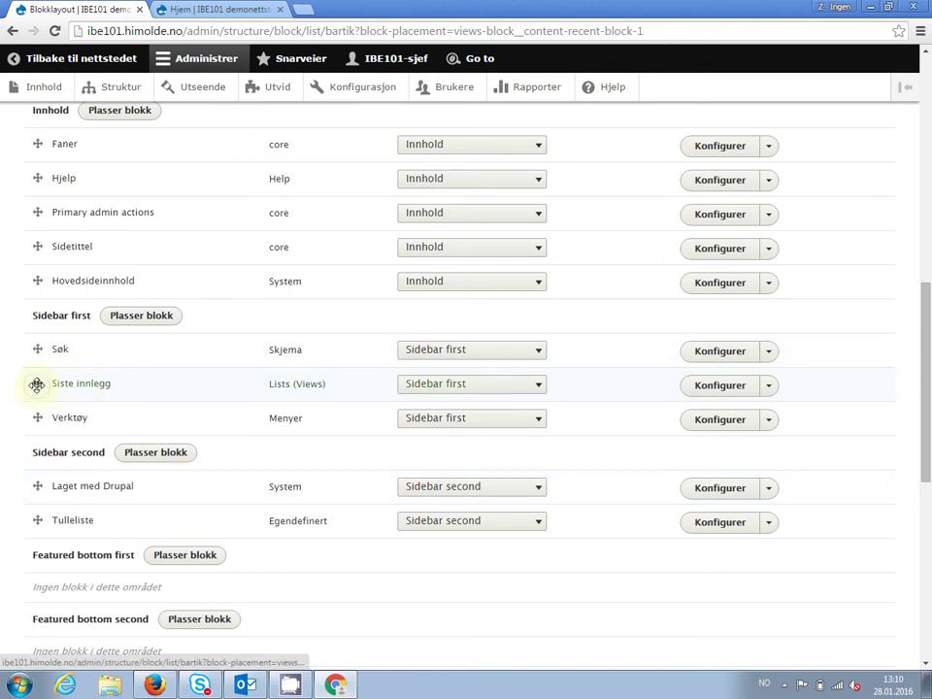
Step: Move Siste innlegg above Søk in Sidebar first, save the block layout, and reload the front page to check the order
left_click_drag(34, 362, 33, 354)
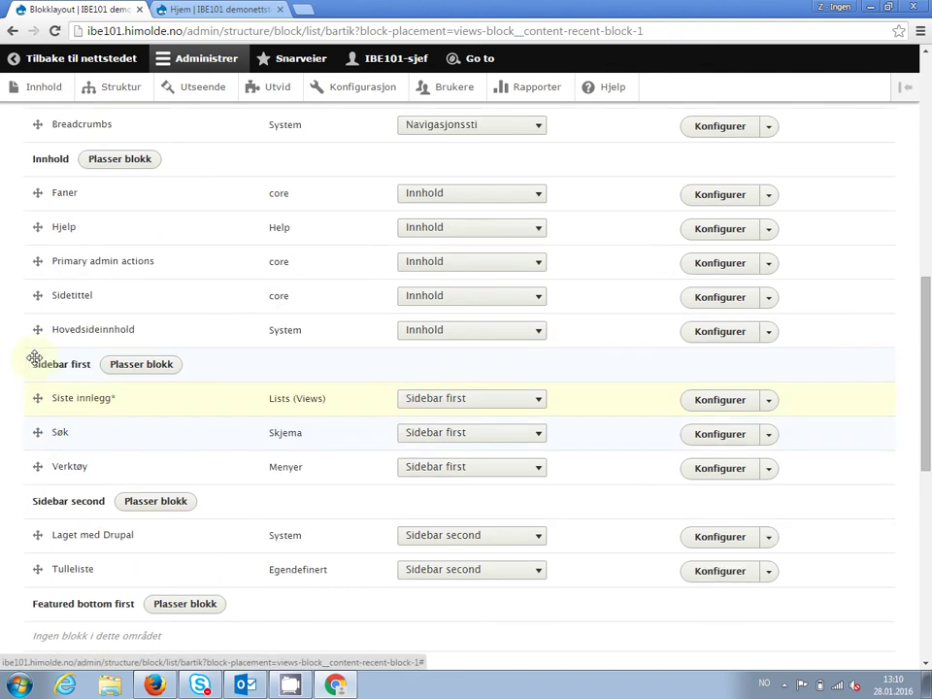
left_click_drag(921, 362, 888, 555)
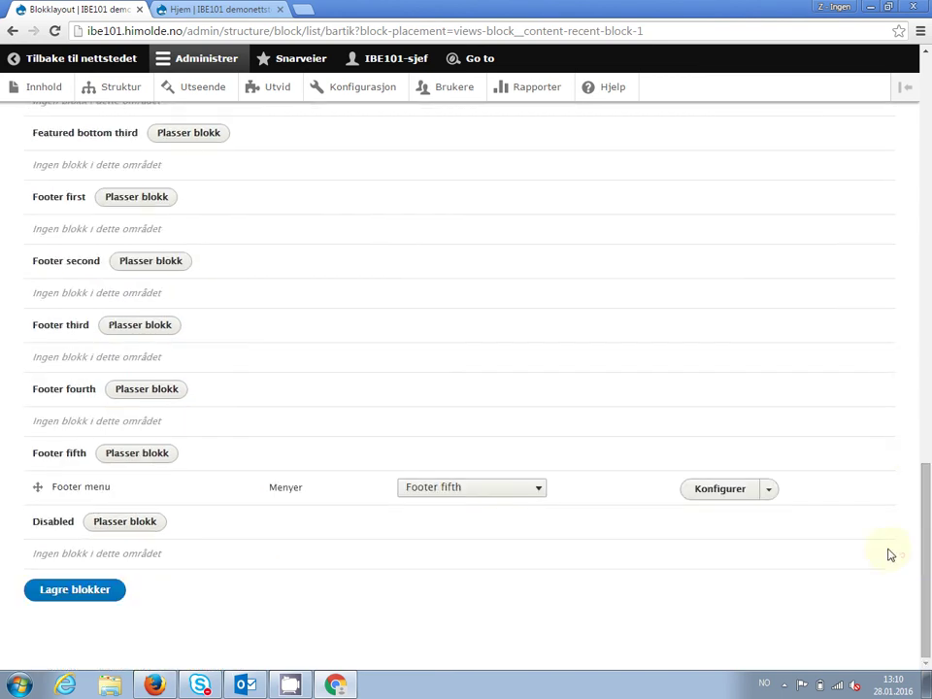
left_click(90, 603)
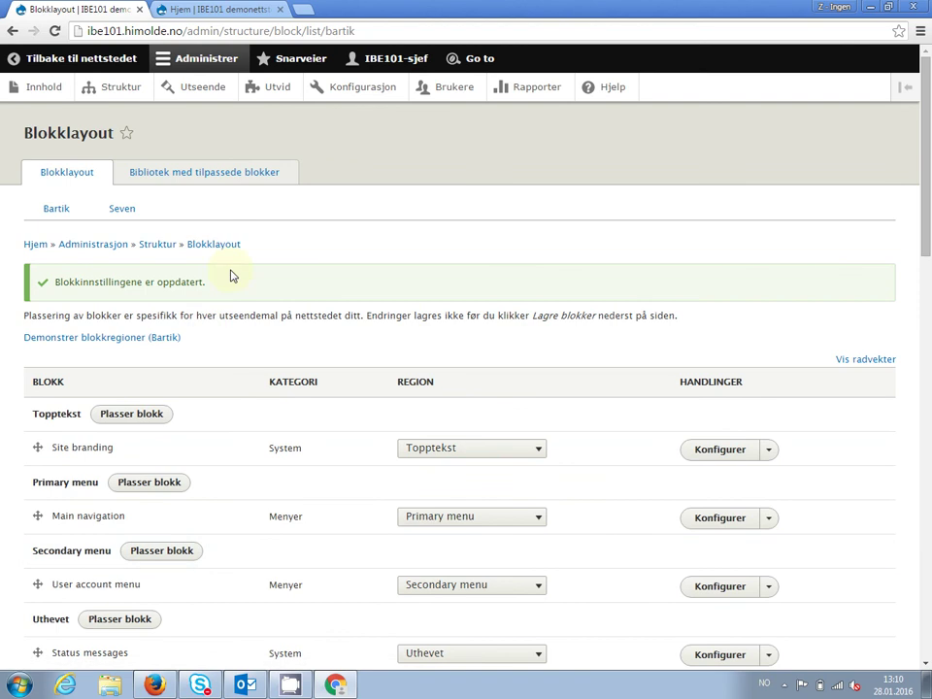
left_click(217, 11)
key("F5")
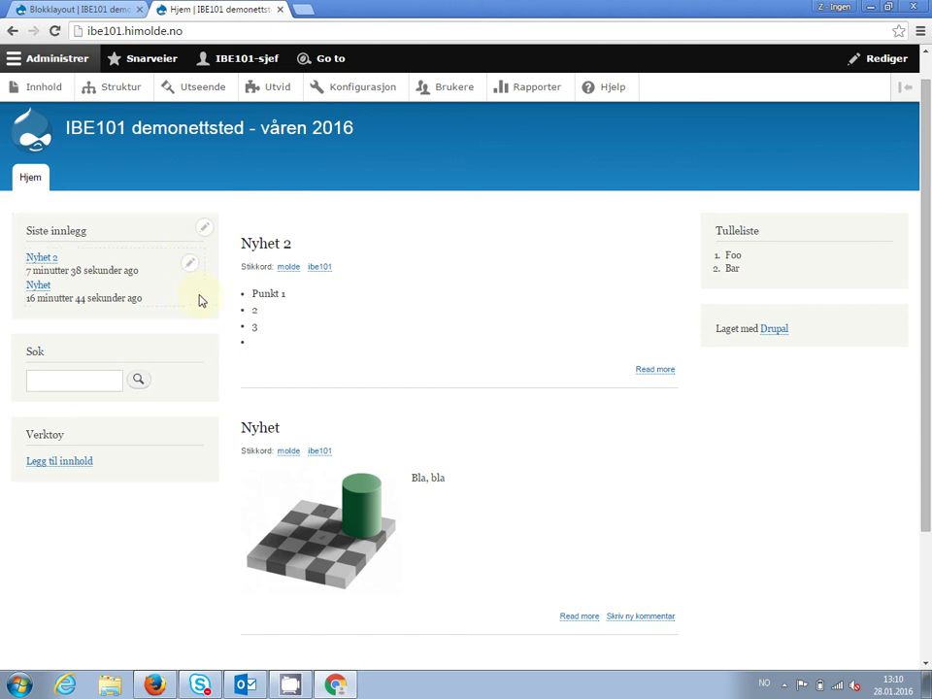
Step: Restrict the Siste innlegg block by page so it is hidden for <front>, save, and compare the front page with the Nyhet article
left_click(205, 234)
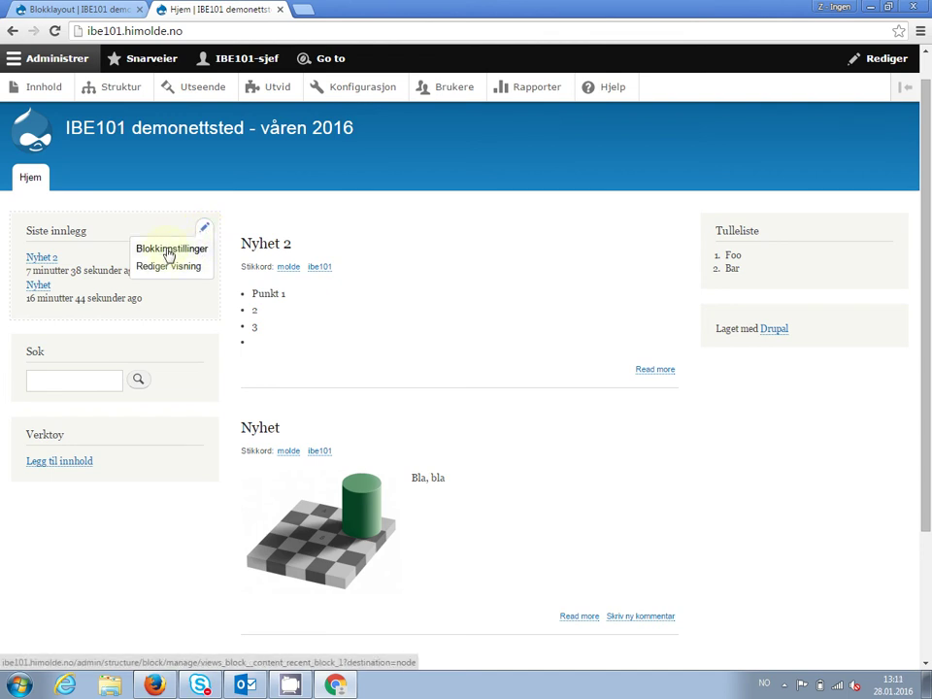
left_click(169, 251)
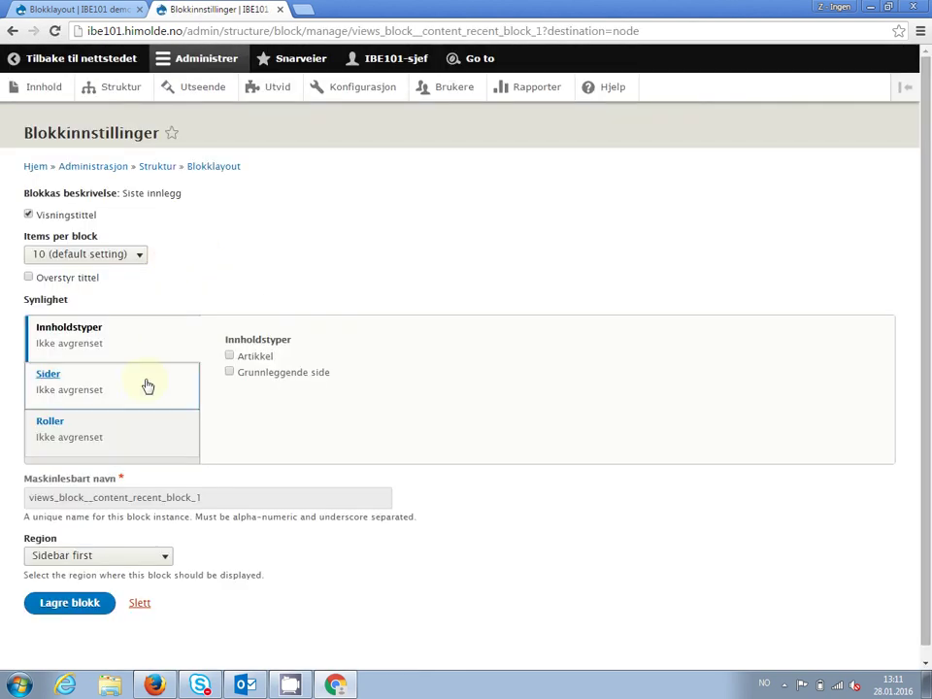
left_click(84, 388)
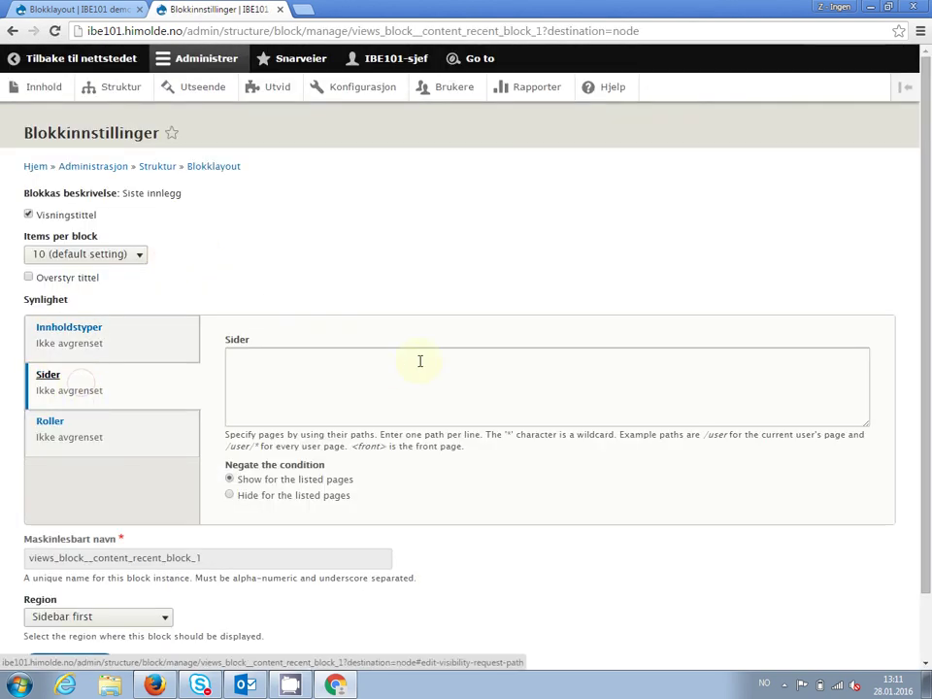
left_click(273, 503)
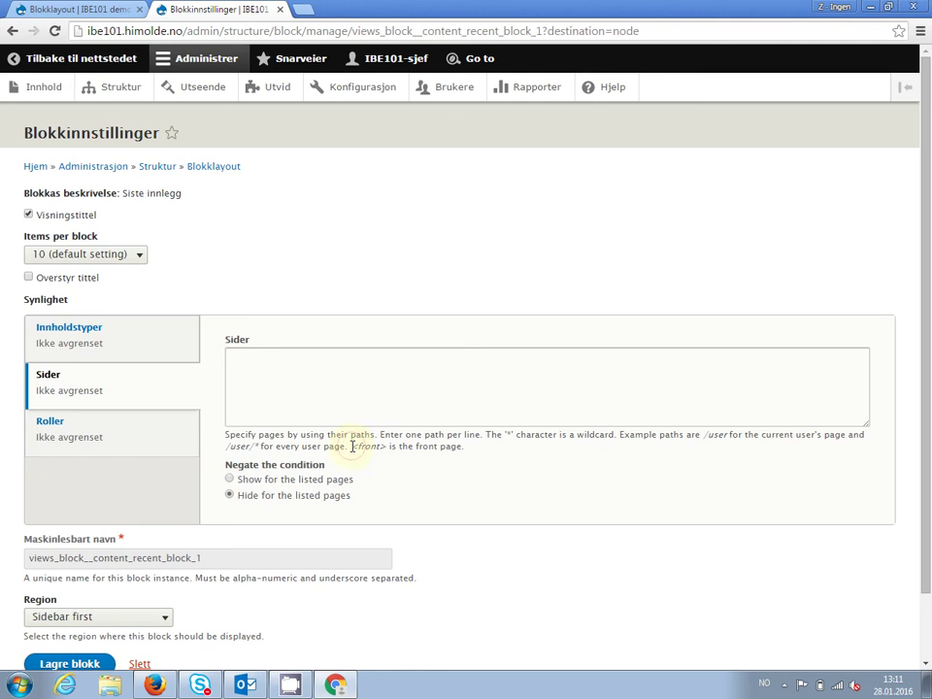
left_click_drag(351, 446, 386, 447)
key("ctrl+c")
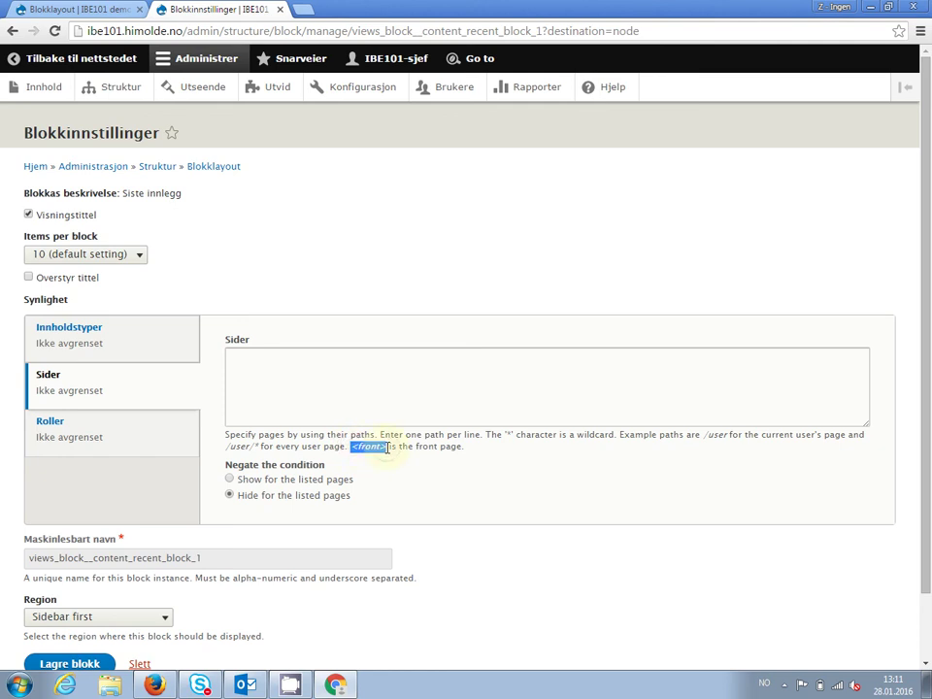
left_click(306, 375)
key("ctrl+v")
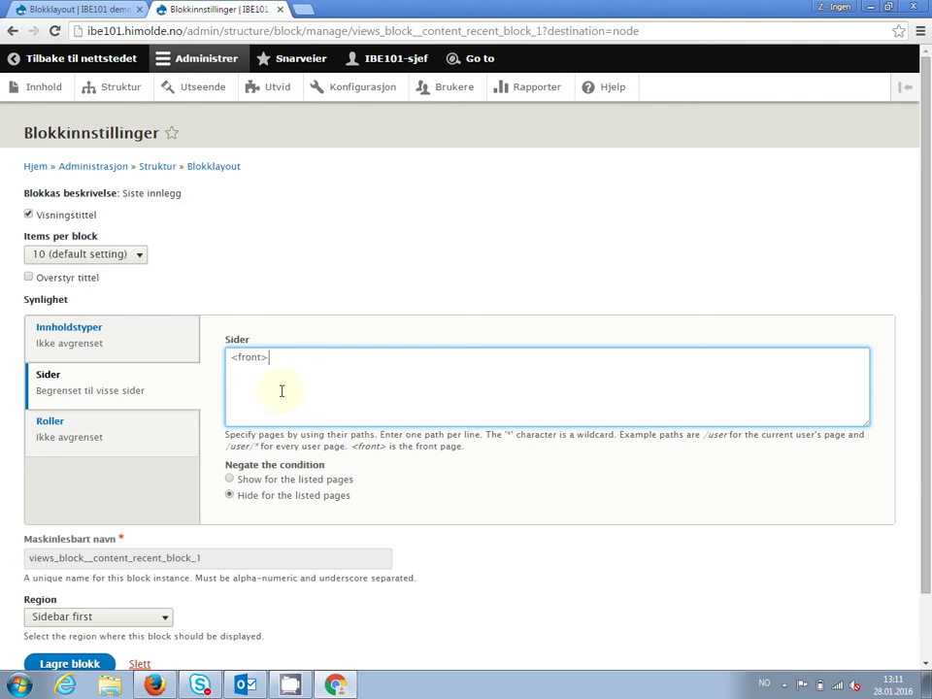
left_click(78, 660)
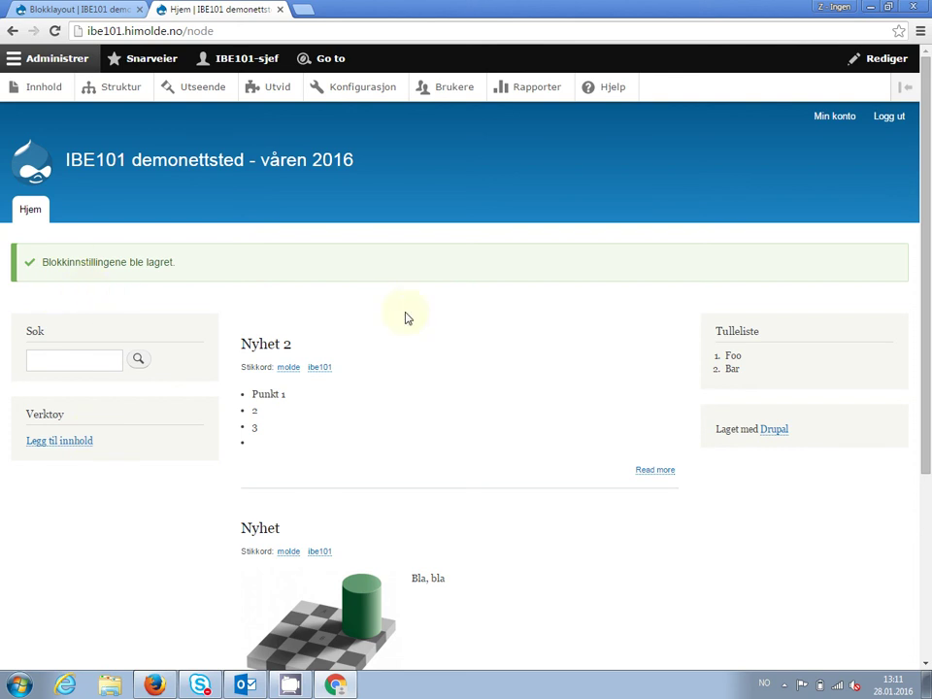
left_click(271, 534)
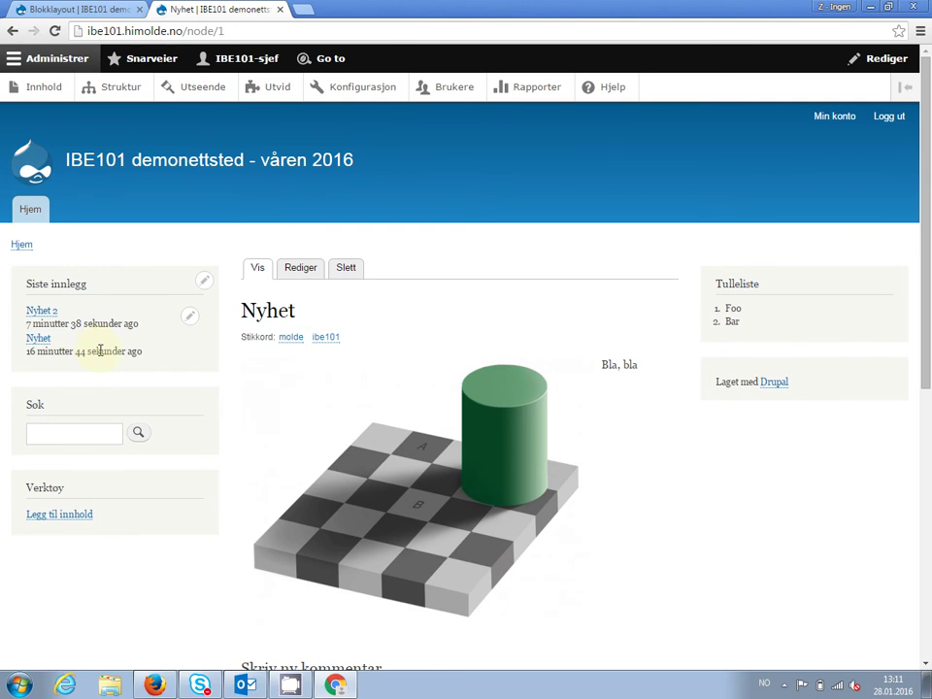
left_click(130, 166)
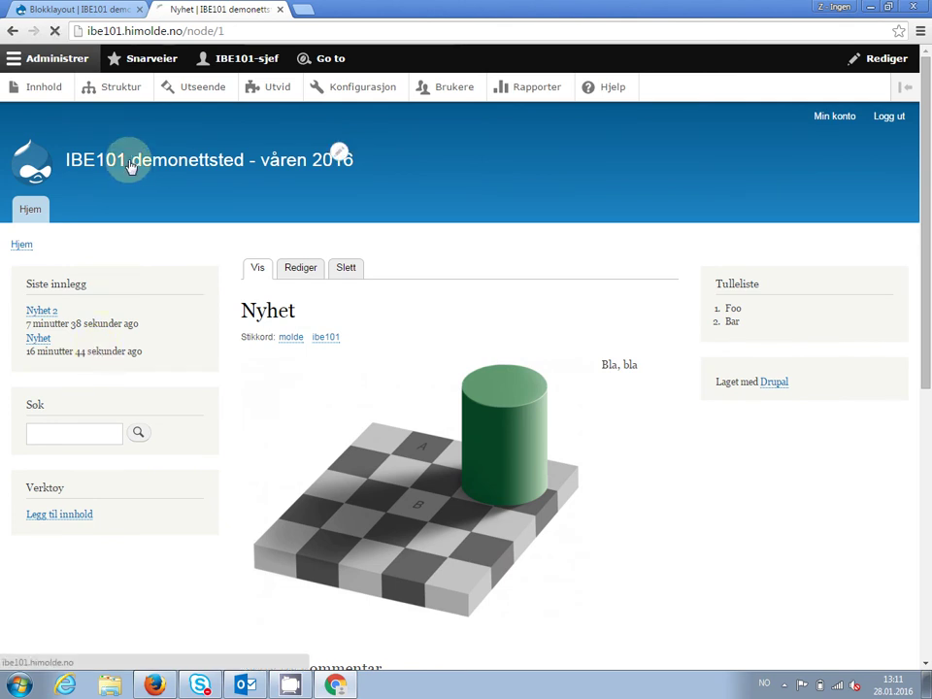
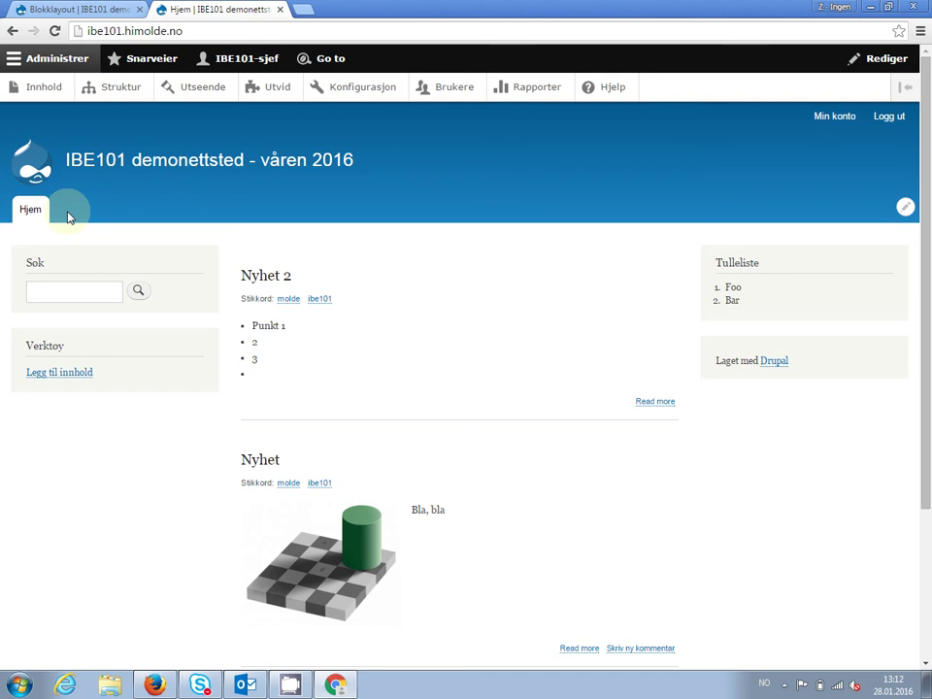
Step: View the list of menus under the site structure and return to the front page
left_click(120, 88)
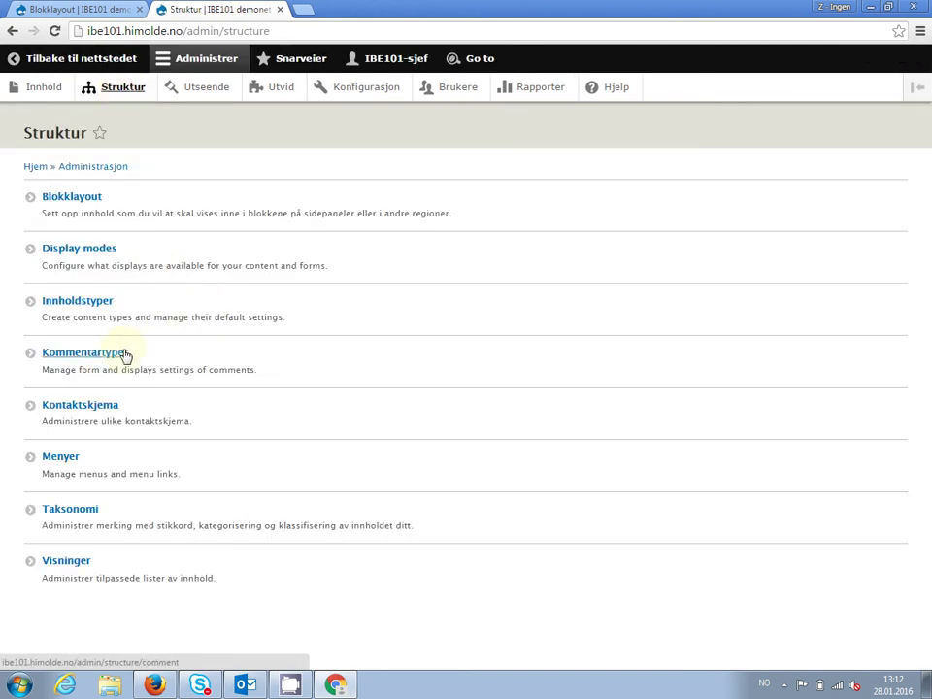
left_click(60, 456)
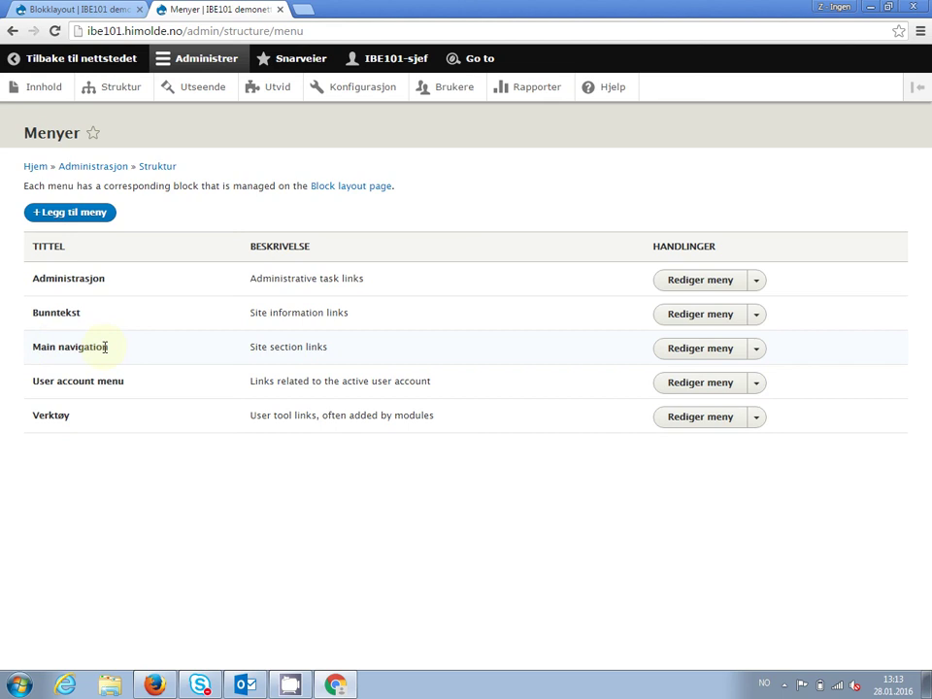
key("alt+Left")
key("alt+Left")
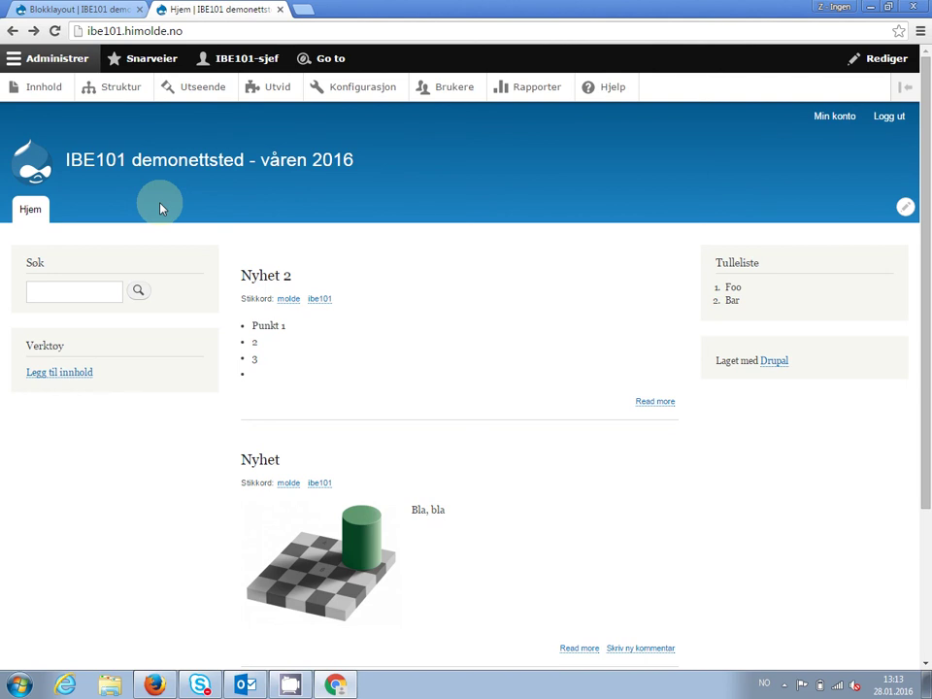
left_click(905, 209)
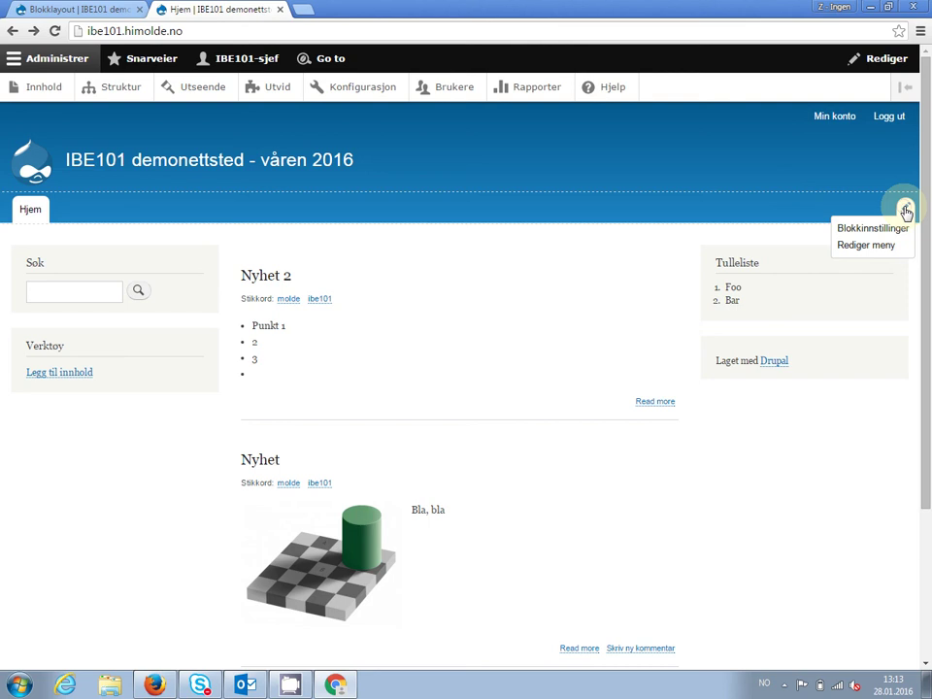
left_click(872, 245)
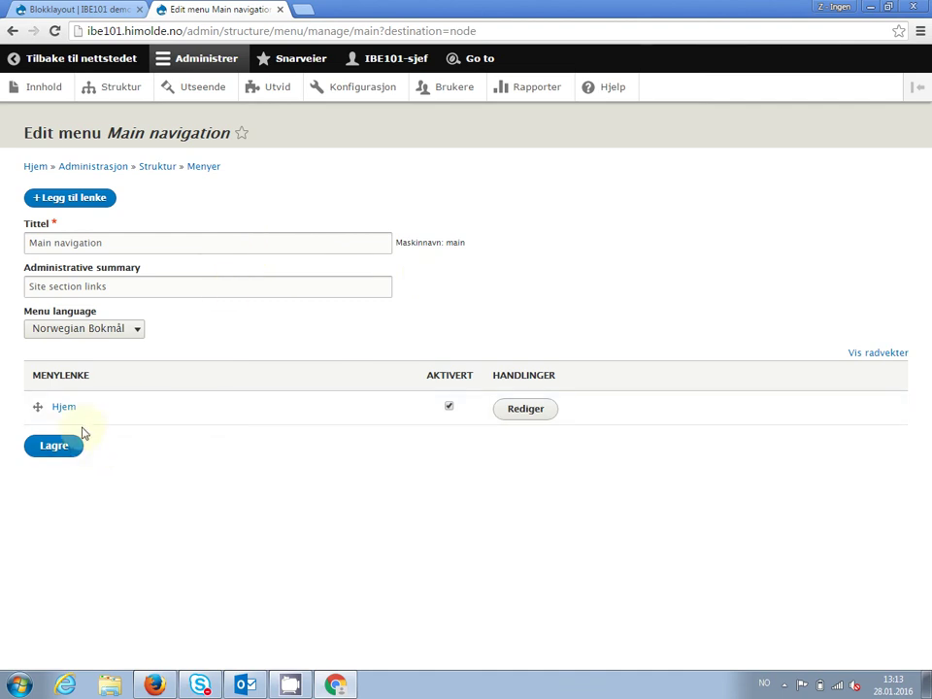
left_click(79, 199)
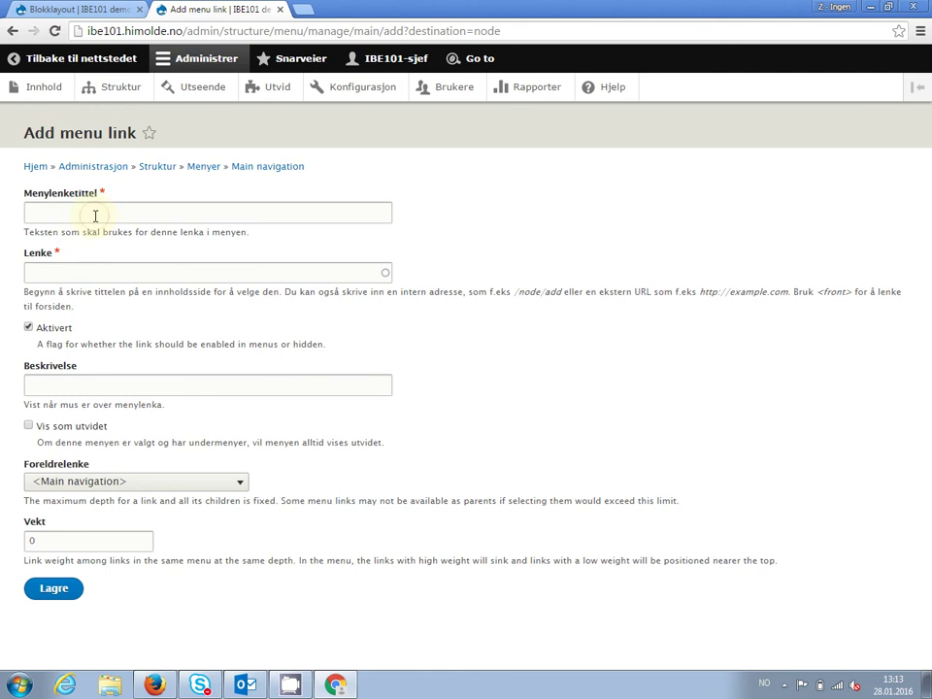
left_click(94, 215)
type("DB")
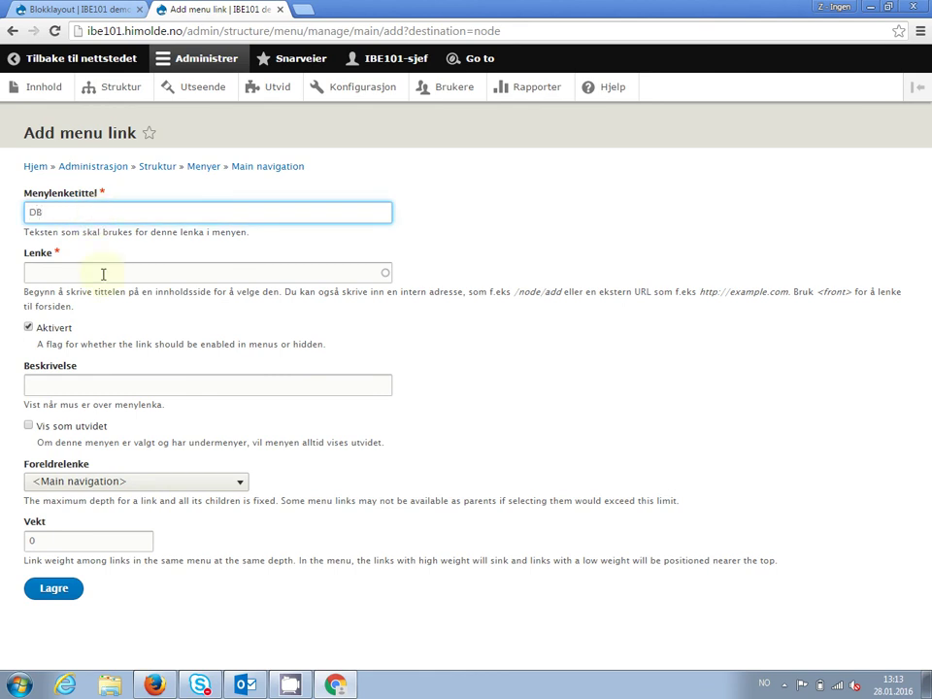
left_click(101, 274)
type("http")
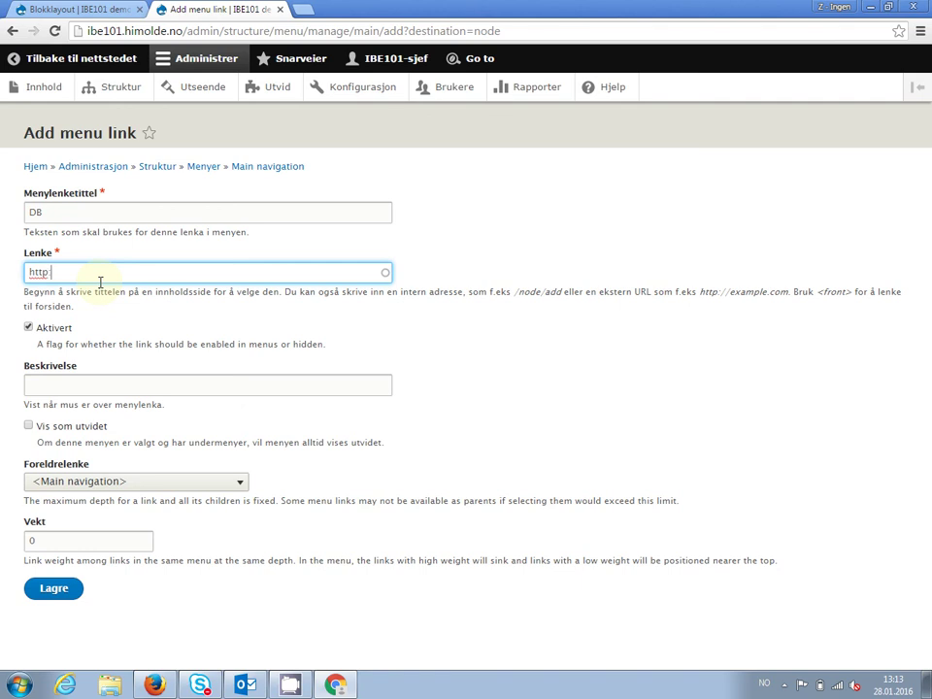
type("://db.no")
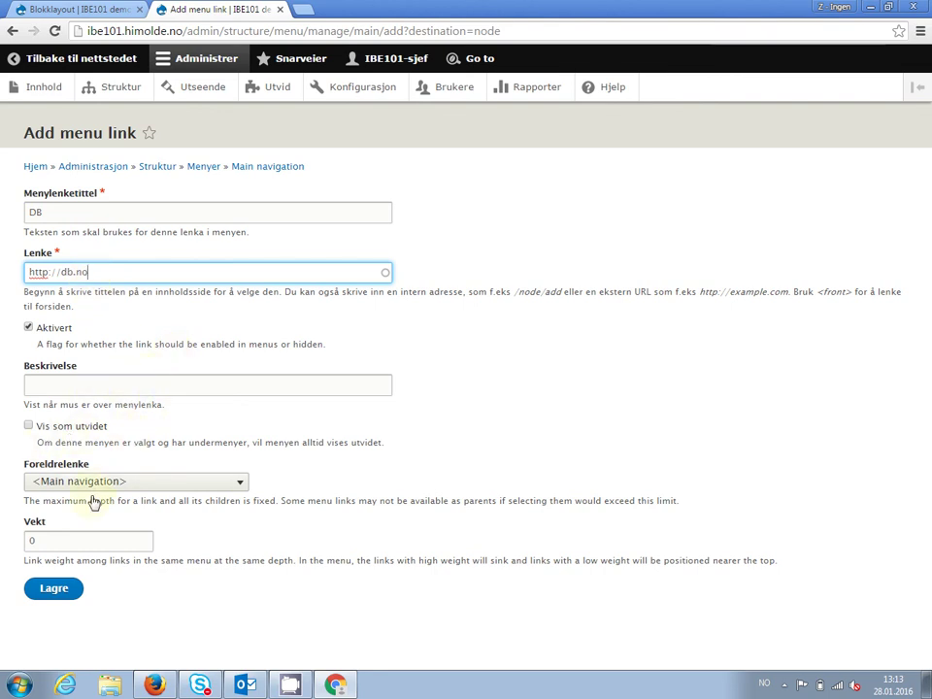
left_click(55, 590)
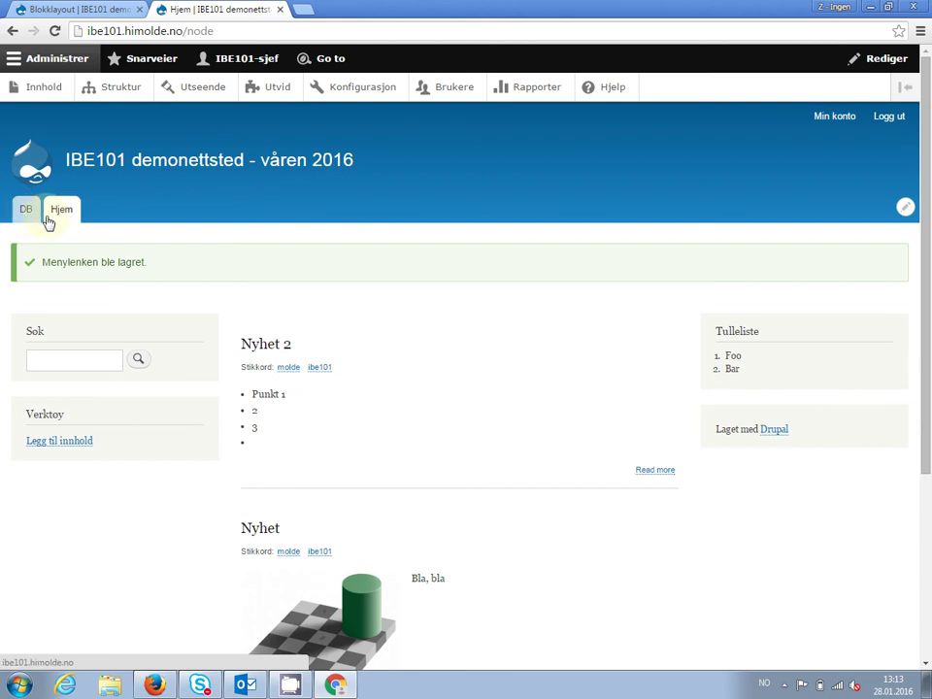
Step: Move the Hjem link above DB in the Main navigation menu, briefly view the row weights, and save the menu
left_click(906, 210)
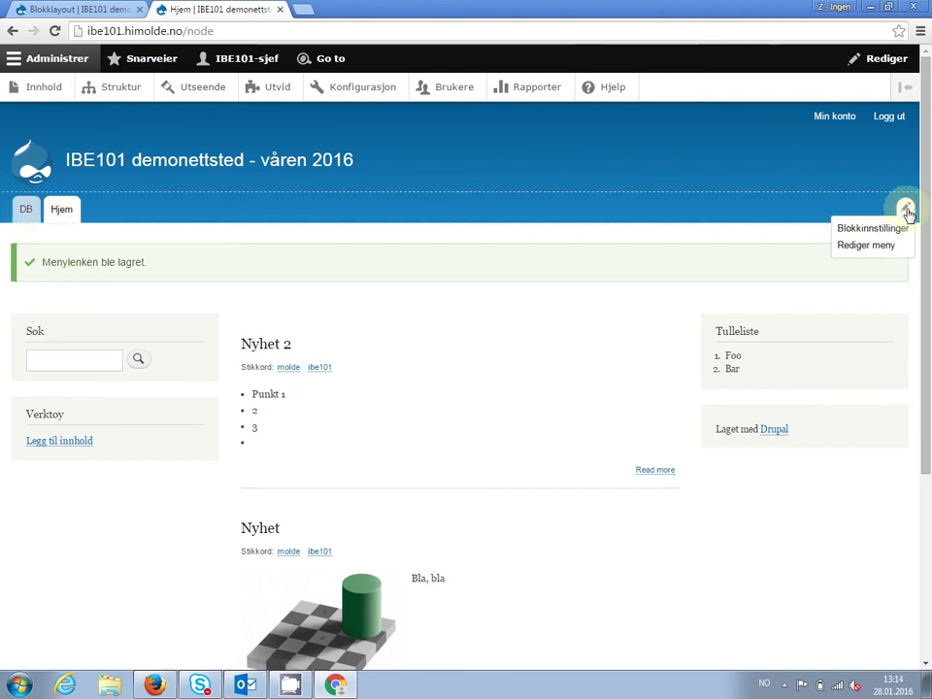
left_click(876, 245)
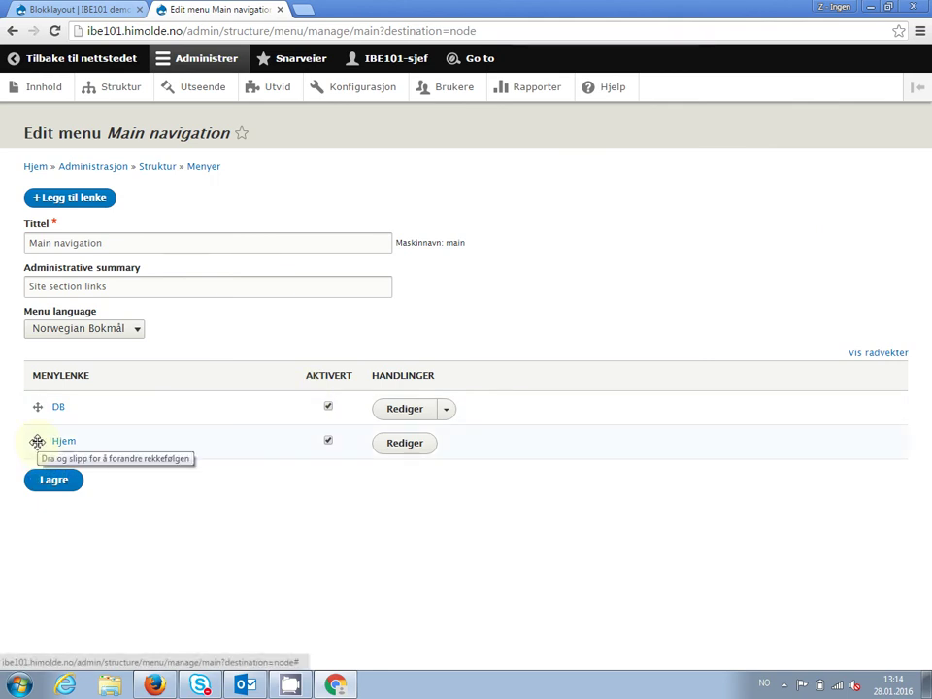
left_click_drag(36, 441, 34, 418)
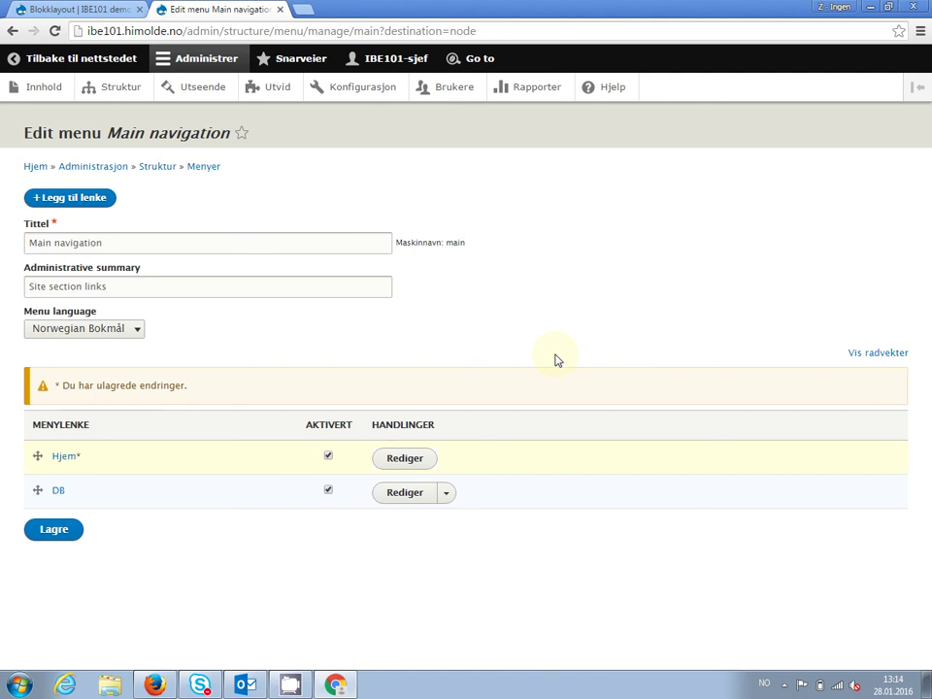
left_click(863, 354)
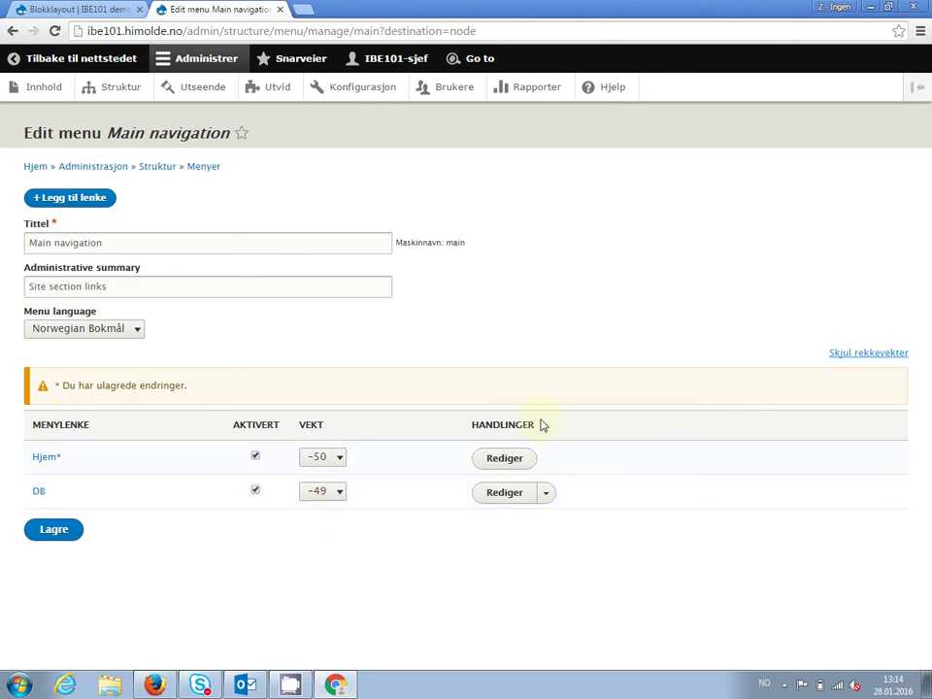
left_click(888, 355)
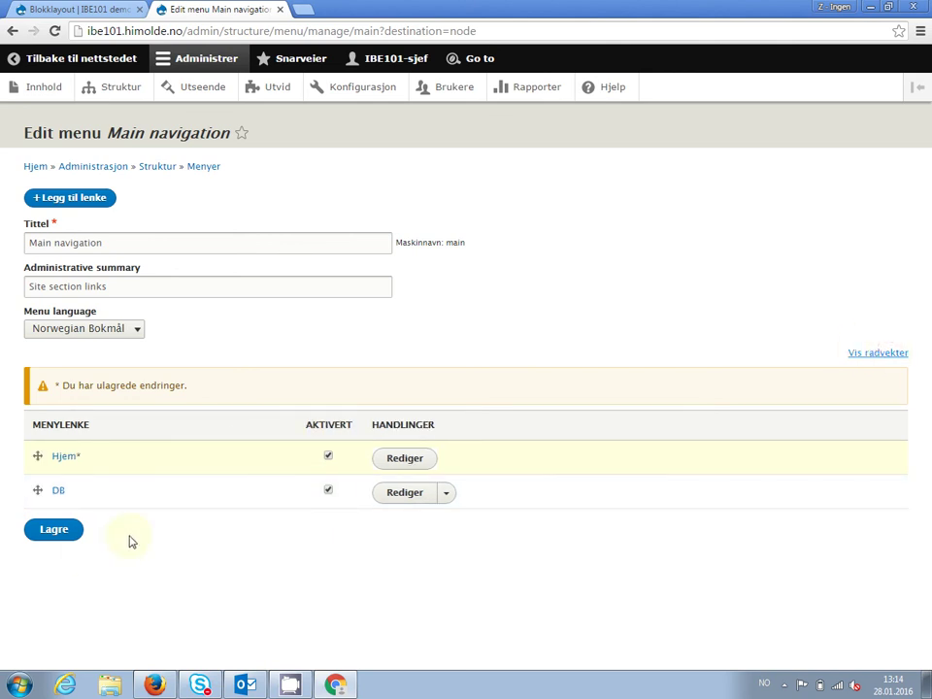
left_click(55, 533)
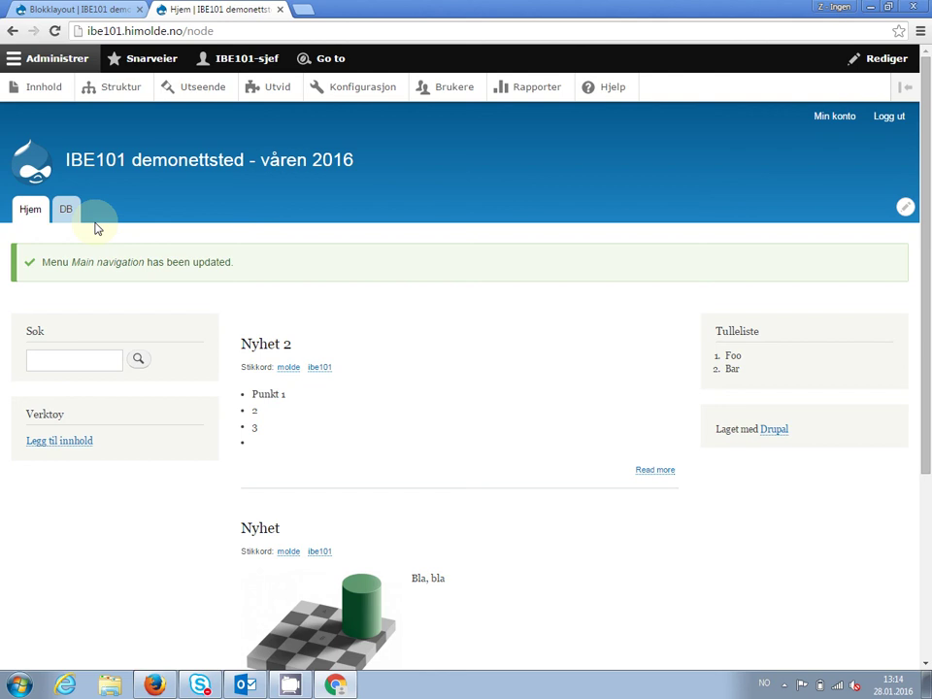
Step: Open the form for a new Grunnleggende side and enter Side as its title
key("alt+d")
type("gr")
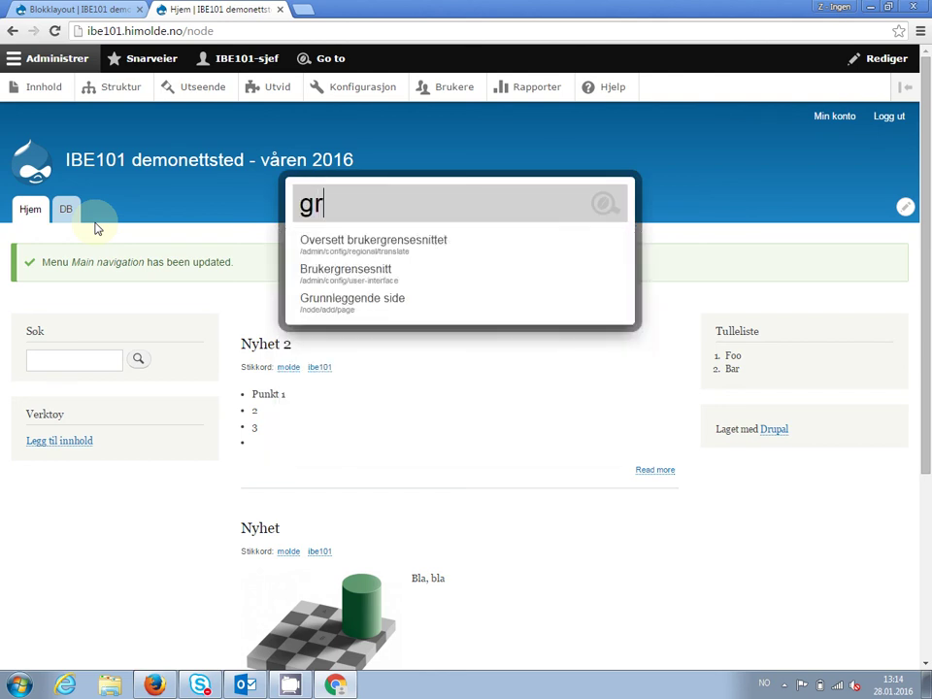
key("Down")
key("Return")
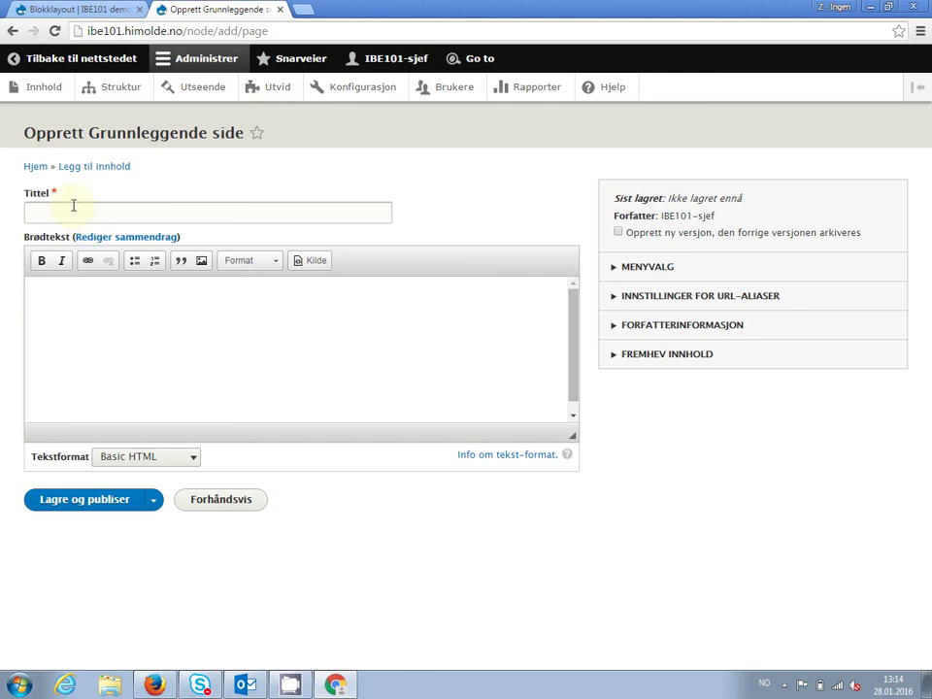
left_click(73, 204)
type("Side")
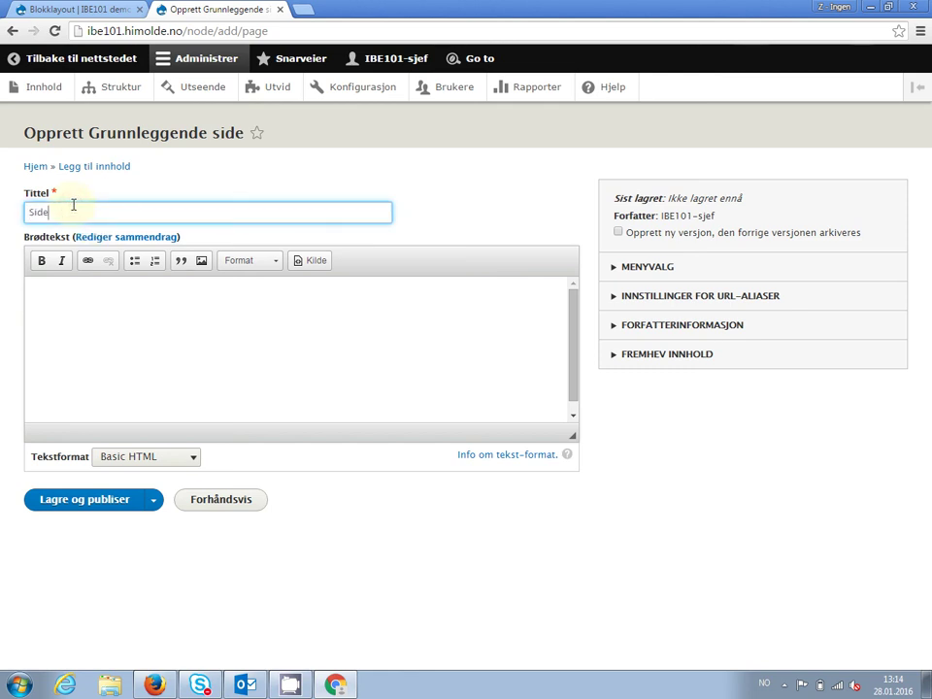
left_click(88, 336)
type("Bli")
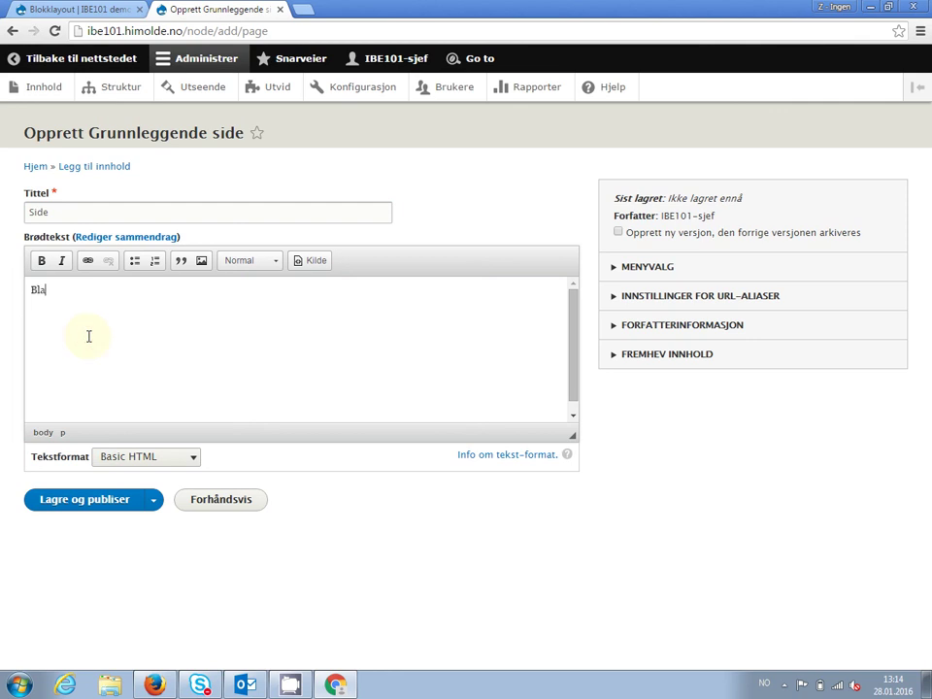
key("BackSpace")
key("BackSpace")
key("BackSpace")
Step: Fill the page's body with a bulleted list containing the items en, to and tre
left_click(137, 263)
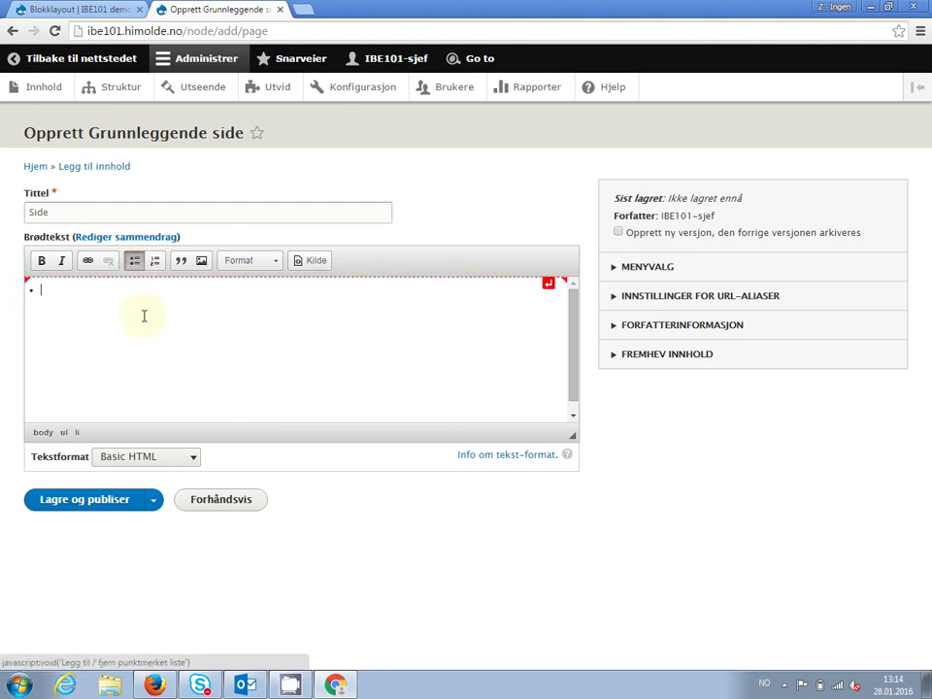
type("en")
key("Return")
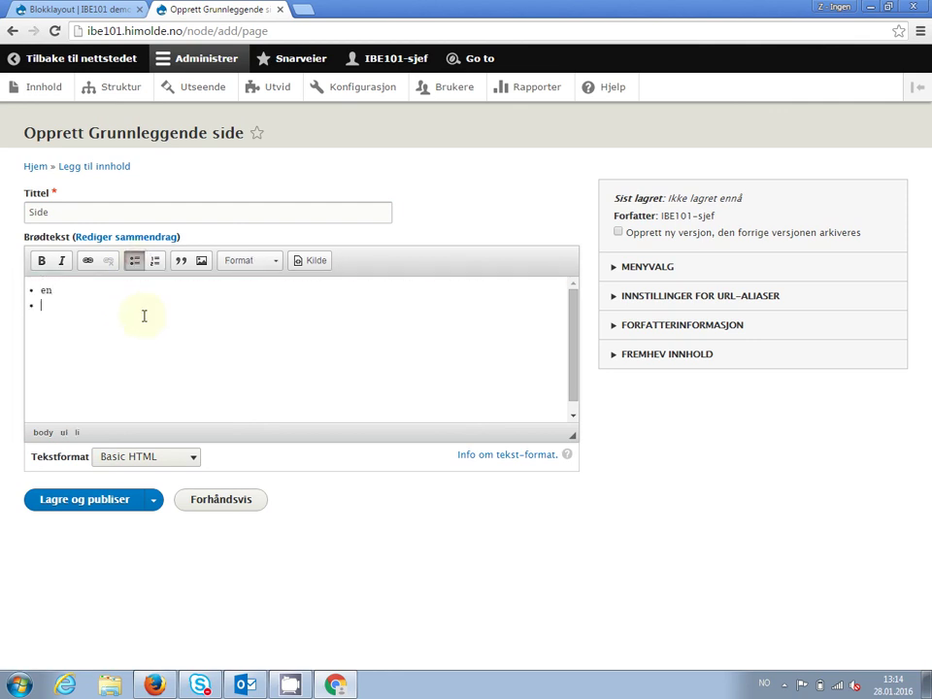
type("to")
key("Return")
type("tre")
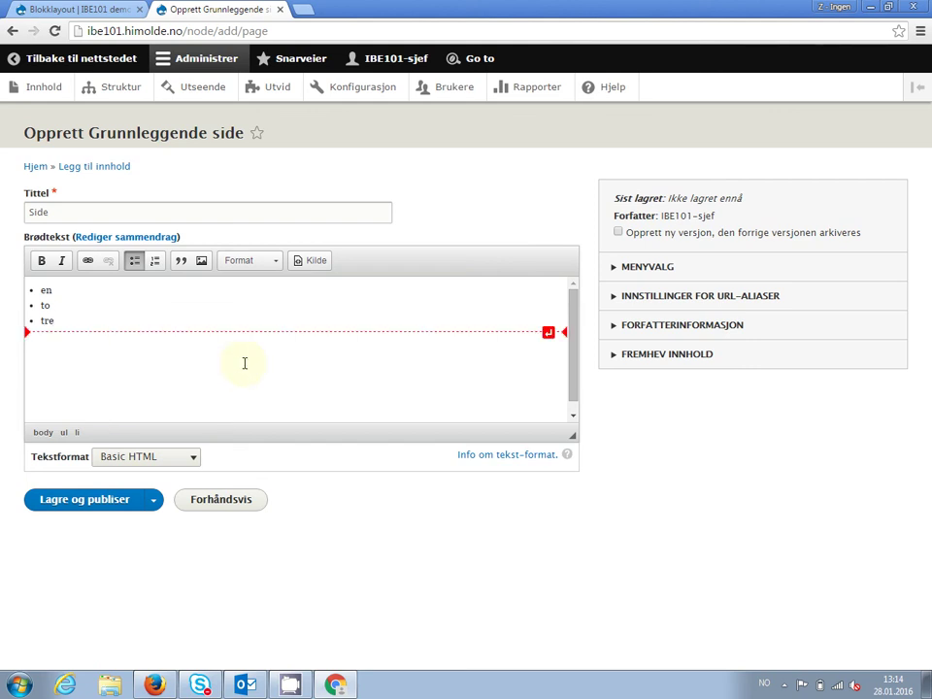
Step: Look through the available text formats without changing Basic HTML, and show the HTML source of the body's list
left_click(124, 466)
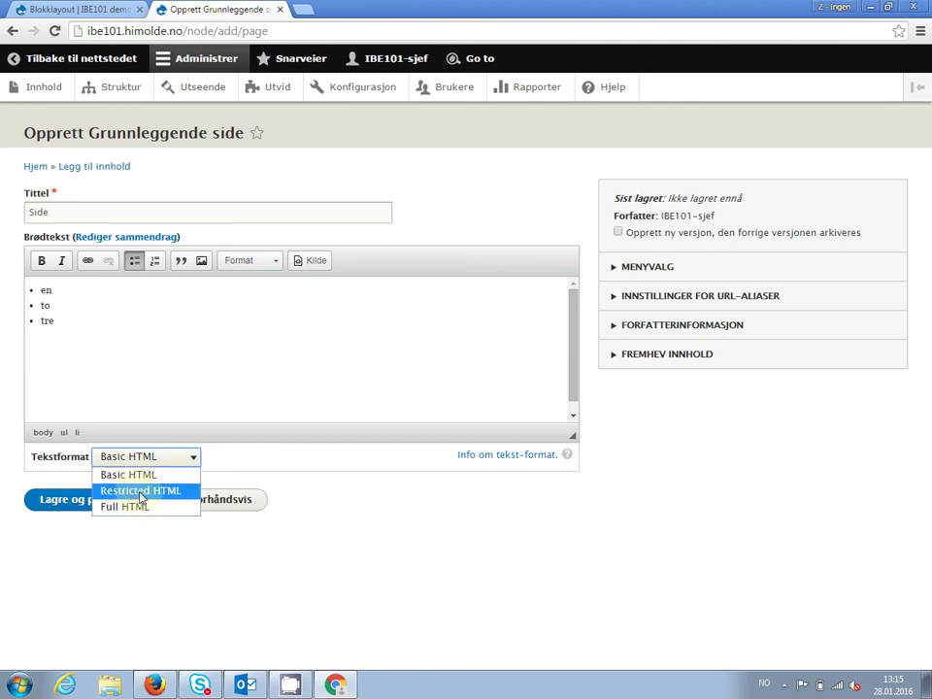
left_click(365, 504)
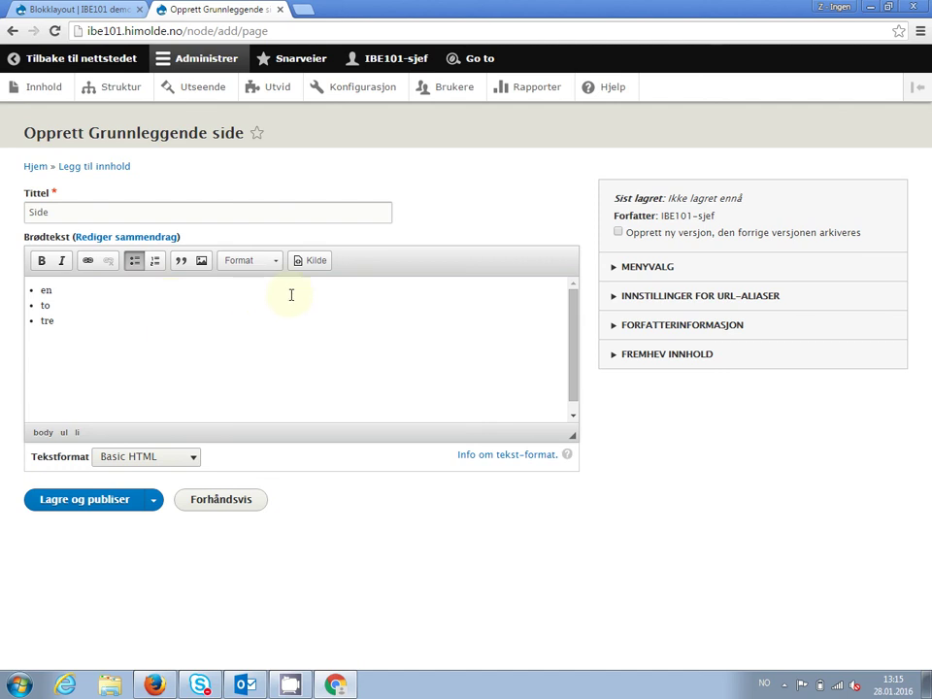
left_click(322, 263)
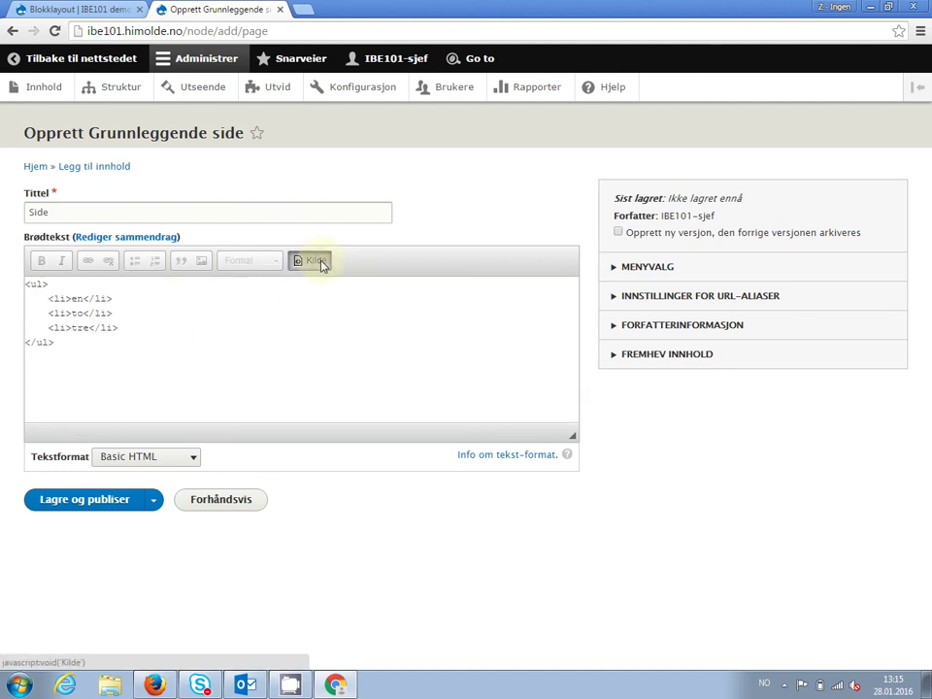